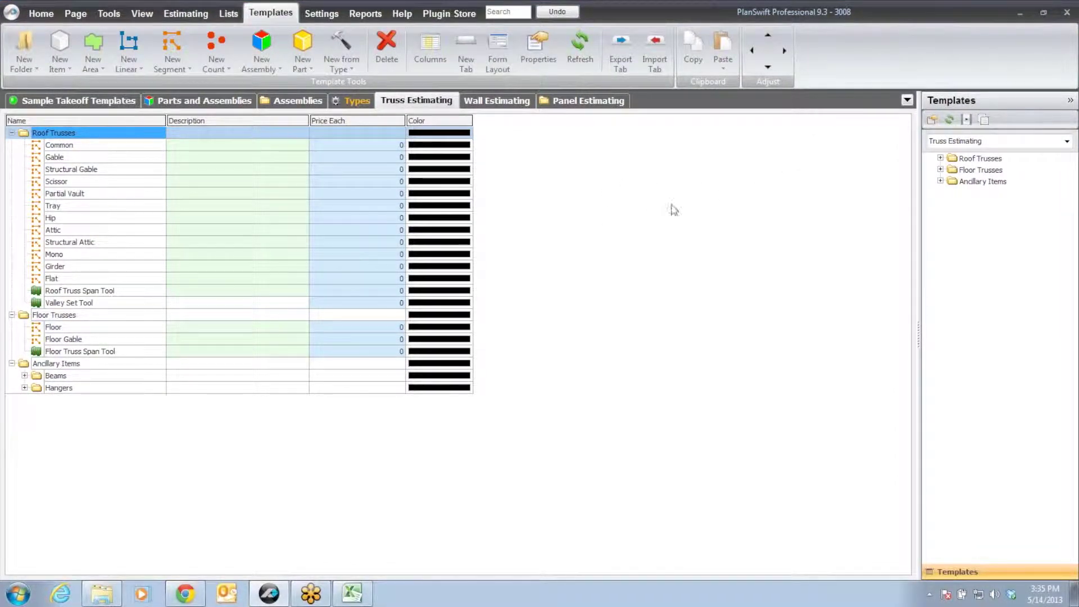
Switch from the Templates tab to the Home tab's plan view with the First Floor page.
{"action": "left_click", "coordinate": [41, 13]}
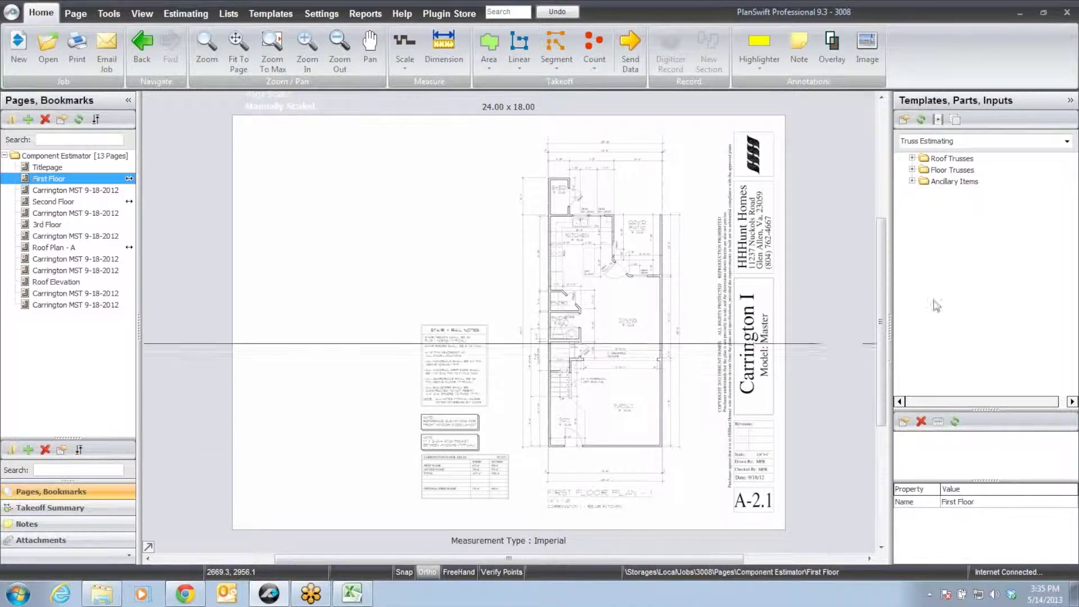
Review the Gable, Common, Scissor, Partial Vault and Tray truss templates, then arm the Roof Truss Span Tool.
{"action": "left_click", "coordinate": [912, 158]}
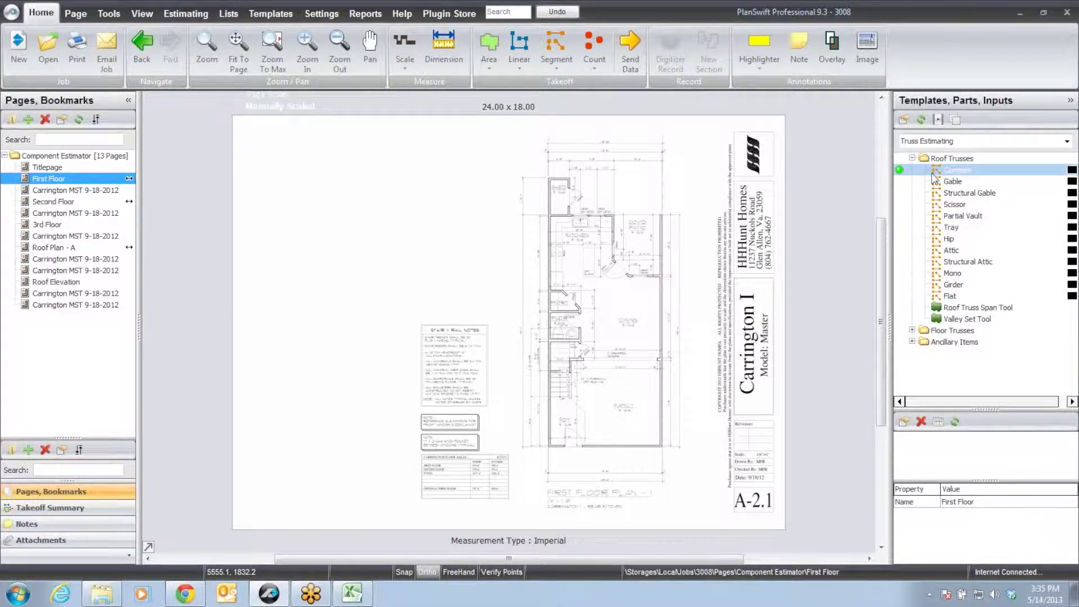
{"action": "left_click", "coordinate": [957, 181]}
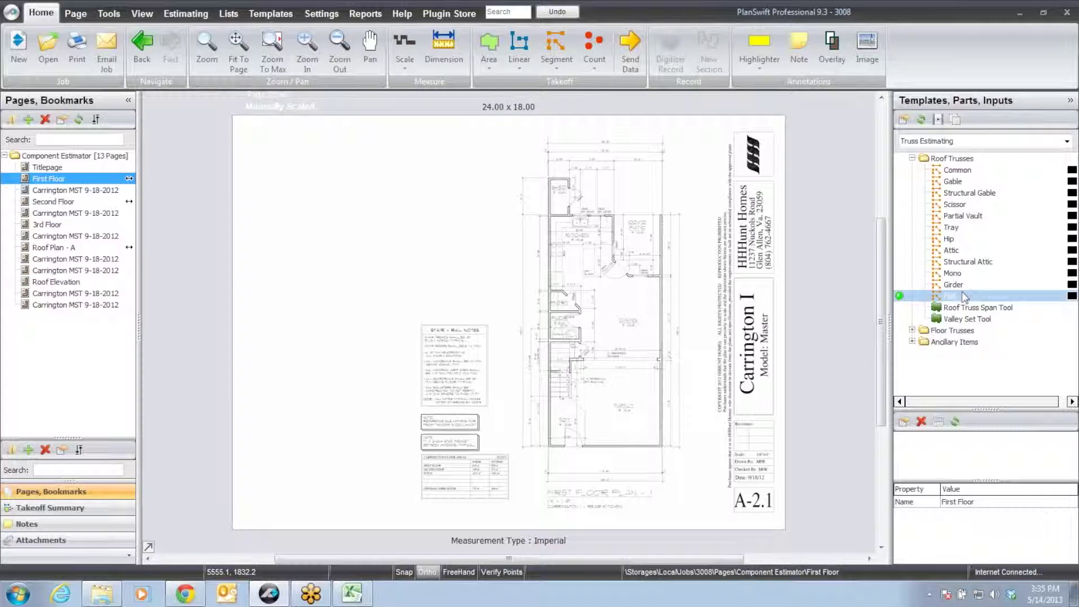
{"action": "left_click", "coordinate": [963, 170]}
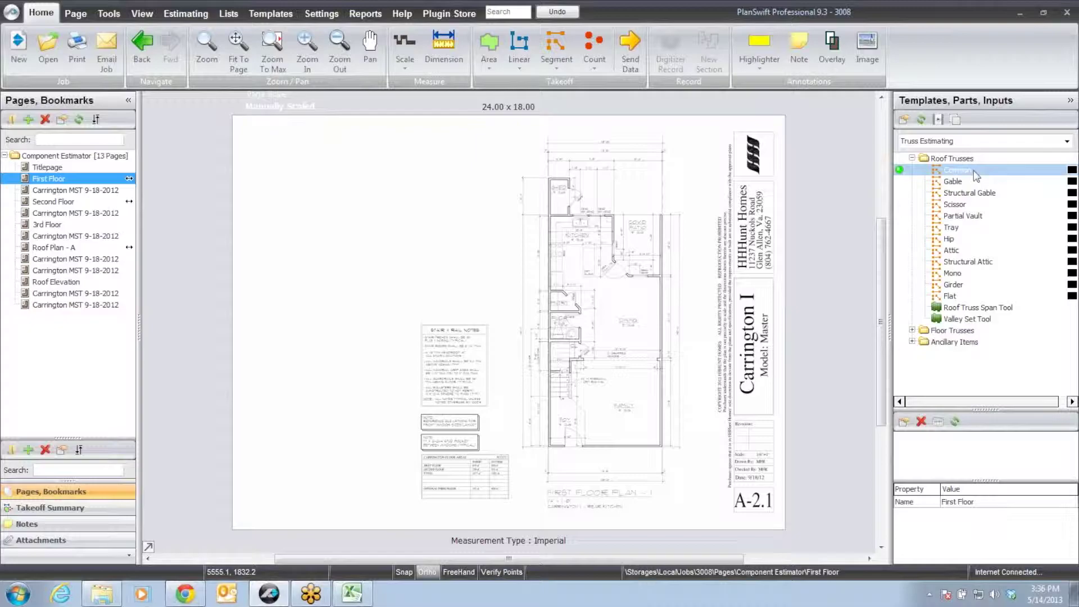
{"action": "left_click", "coordinate": [965, 204]}
{"action": "left_click", "coordinate": [971, 217]}
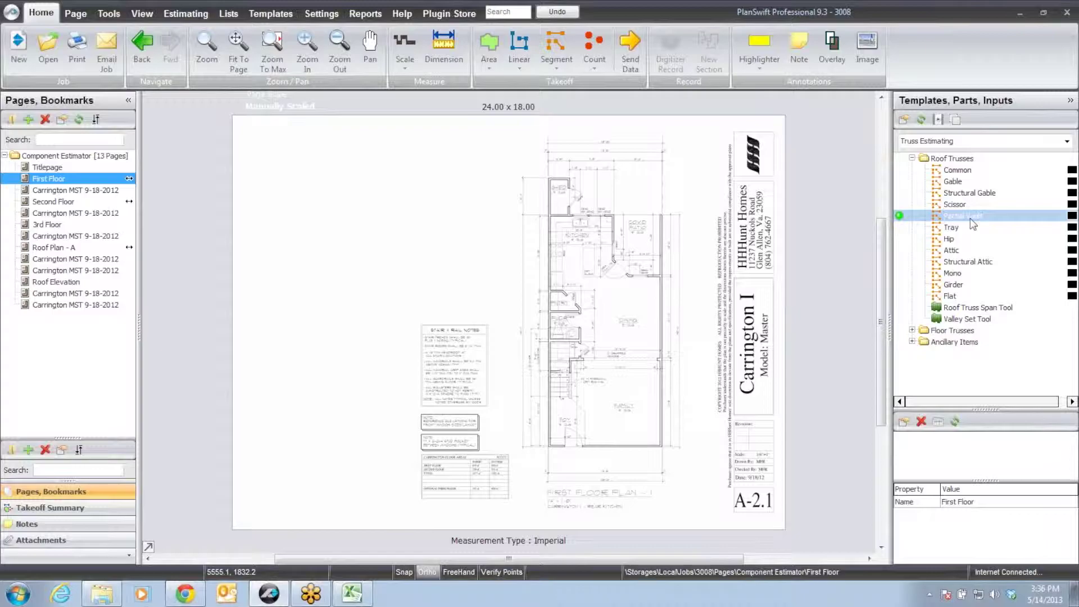
{"action": "left_click", "coordinate": [969, 228]}
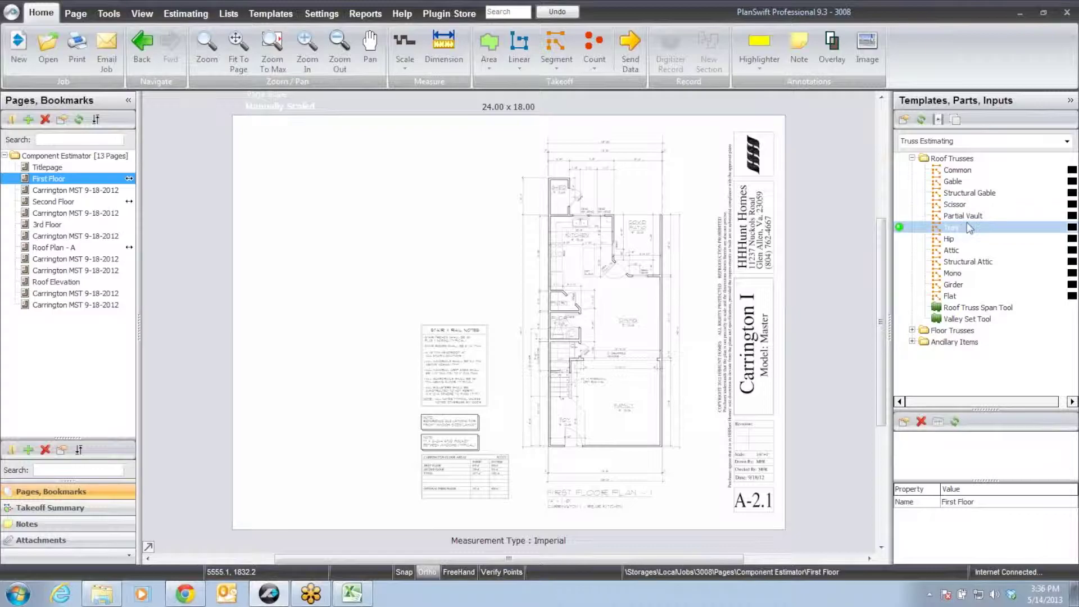
{"action": "left_click", "coordinate": [906, 310]}
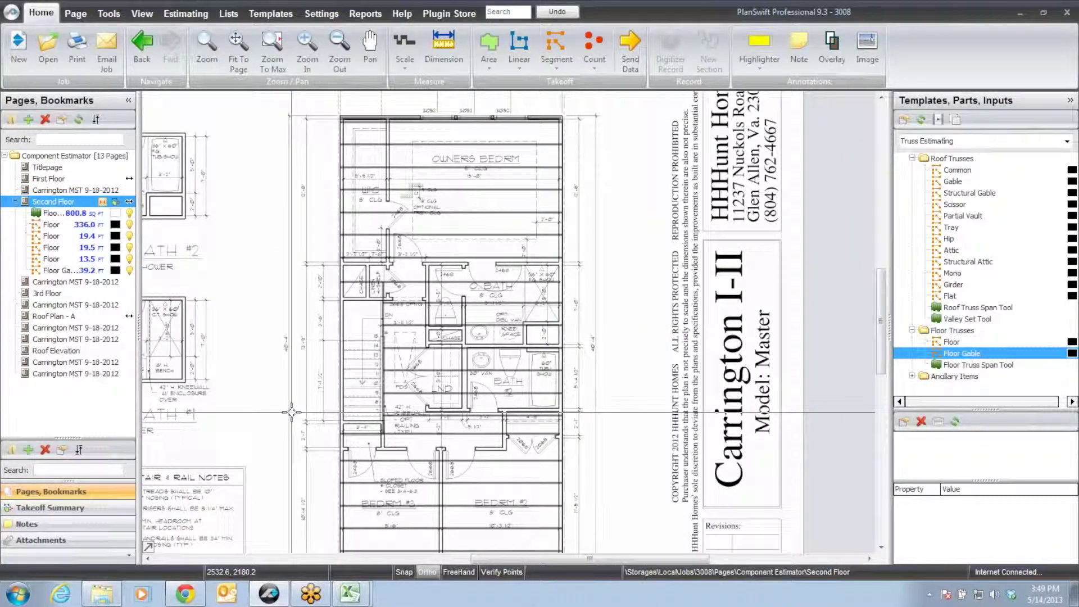
Browse the Second Floor gable takeoff, the 3rd Floor page and the Roof Plan - A page.
{"action": "left_click", "coordinate": [73, 270]}
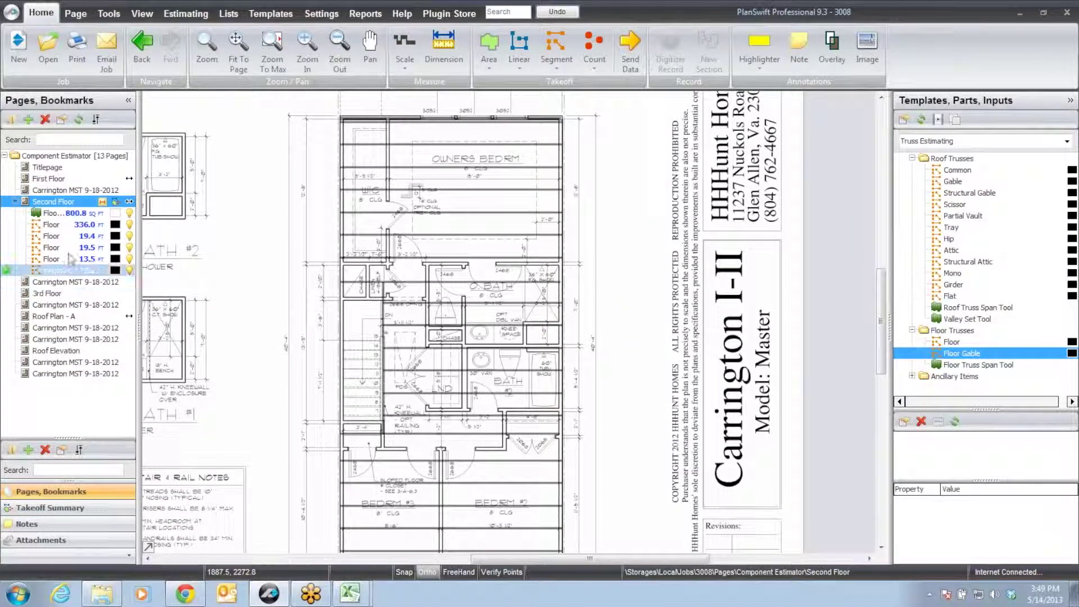
{"action": "left_click", "coordinate": [58, 294]}
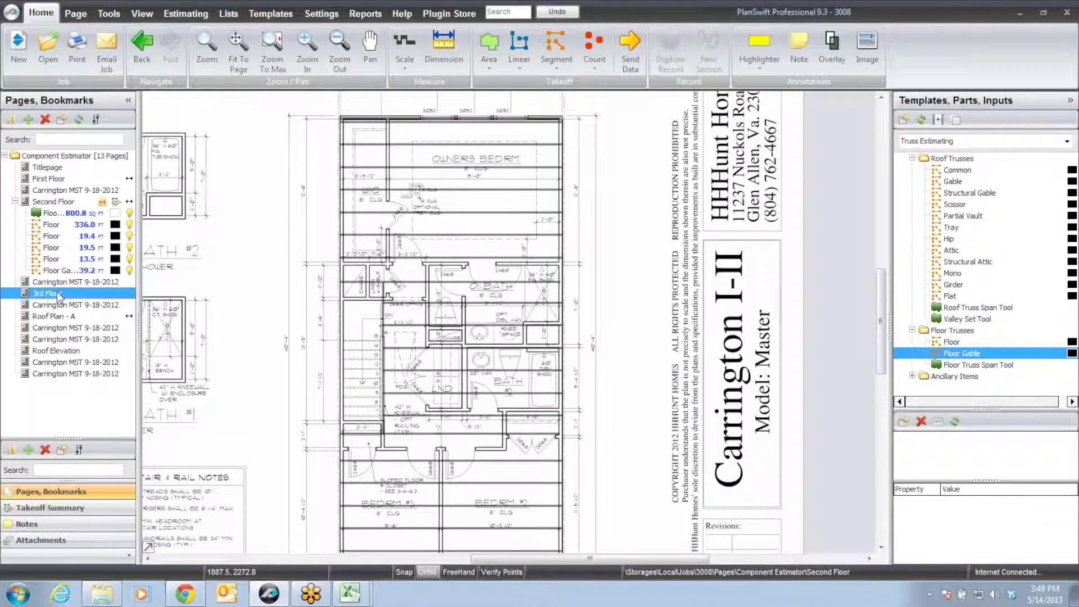
{"action": "left_click", "coordinate": [59, 317]}
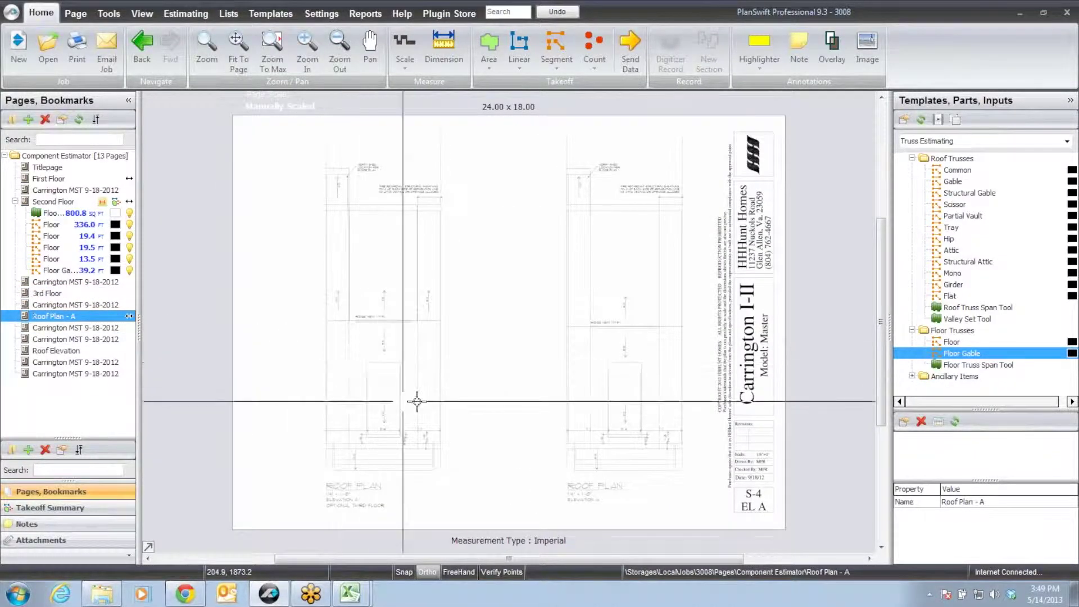
{"action": "scroll", "coordinate": [638, 386], "scroll_direction": "up", "scroll_amount": 4}
{"action": "scroll", "coordinate": [444, 372], "scroll_direction": "down", "scroll_amount": 4}
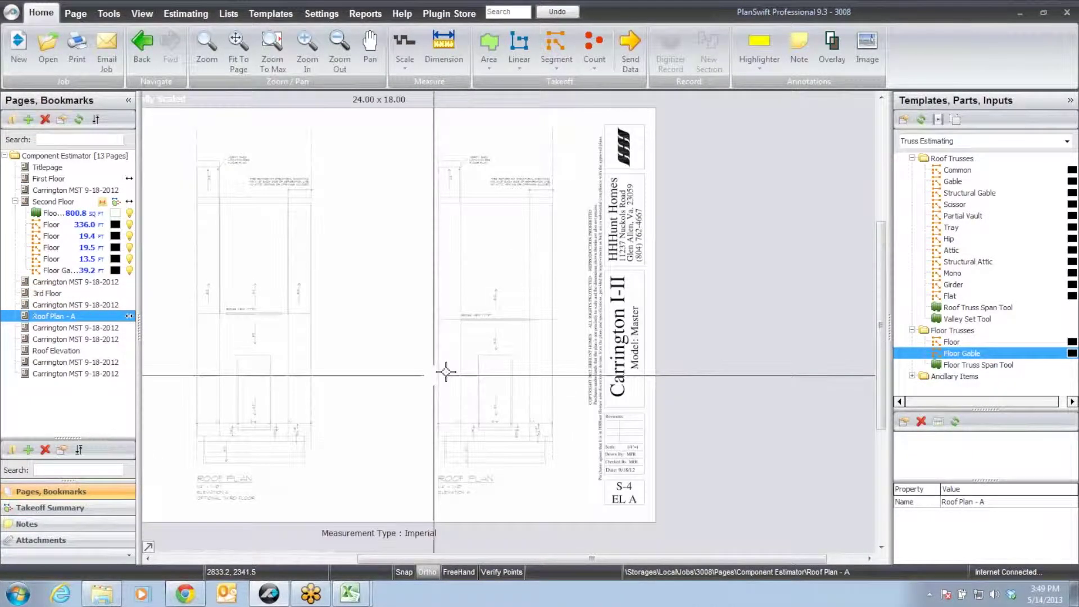
{"action": "scroll", "coordinate": [484, 351], "scroll_direction": "up", "scroll_amount": 5}
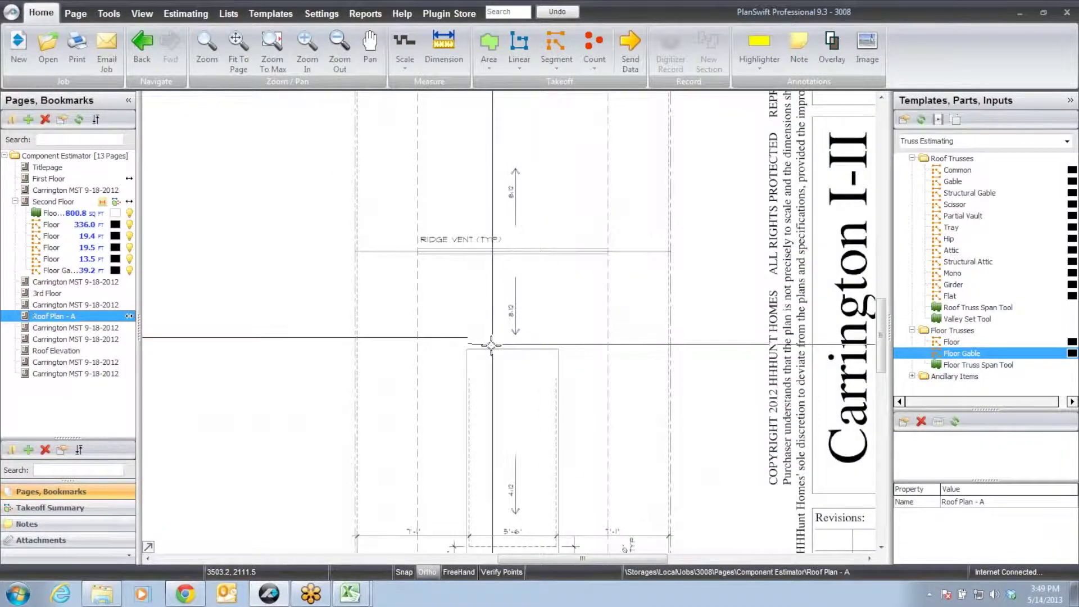
{"action": "scroll", "coordinate": [492, 345], "scroll_direction": "down", "scroll_amount": 3}
{"action": "scroll", "coordinate": [462, 347], "scroll_direction": "down", "scroll_amount": 2}
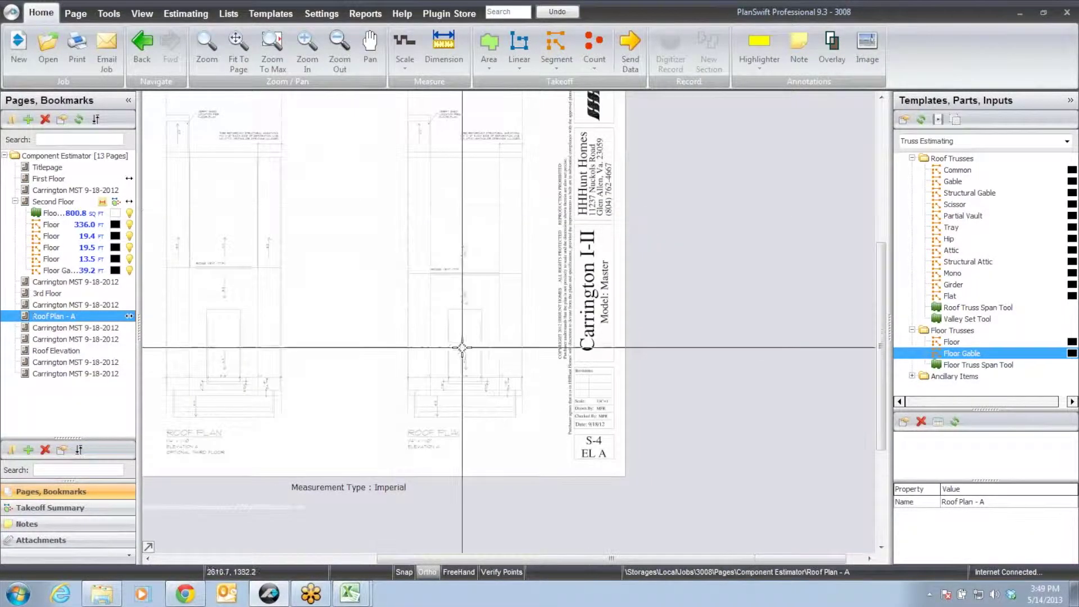
{"action": "scroll", "coordinate": [450, 366], "scroll_direction": "up", "scroll_amount": 2}
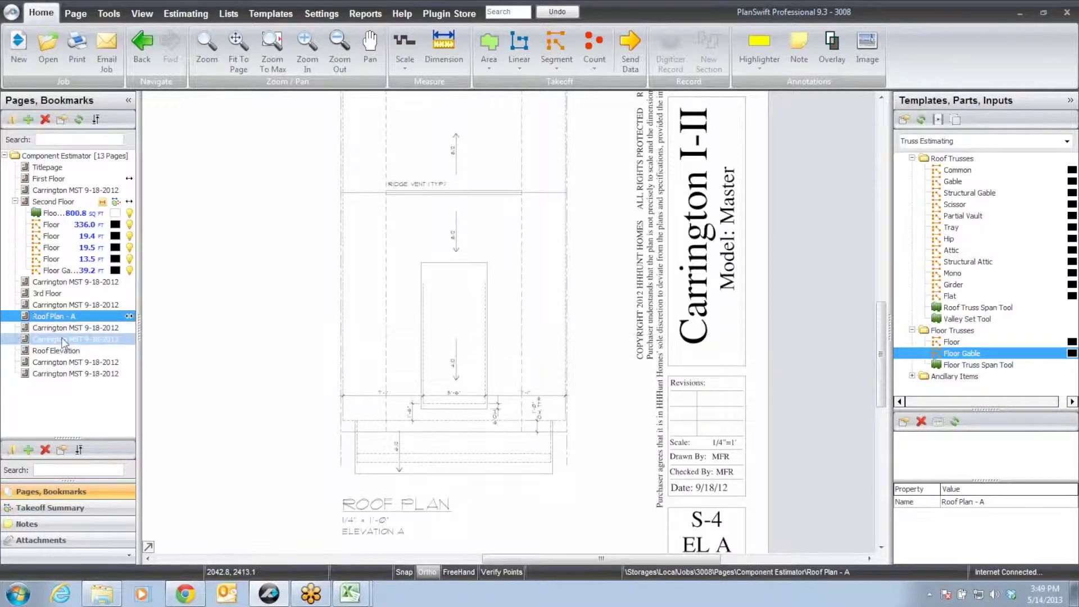
Look through the Carrington MST and Roof Elevation pages, then return to Roof Plan - A.
{"action": "key", "text": "Down"}
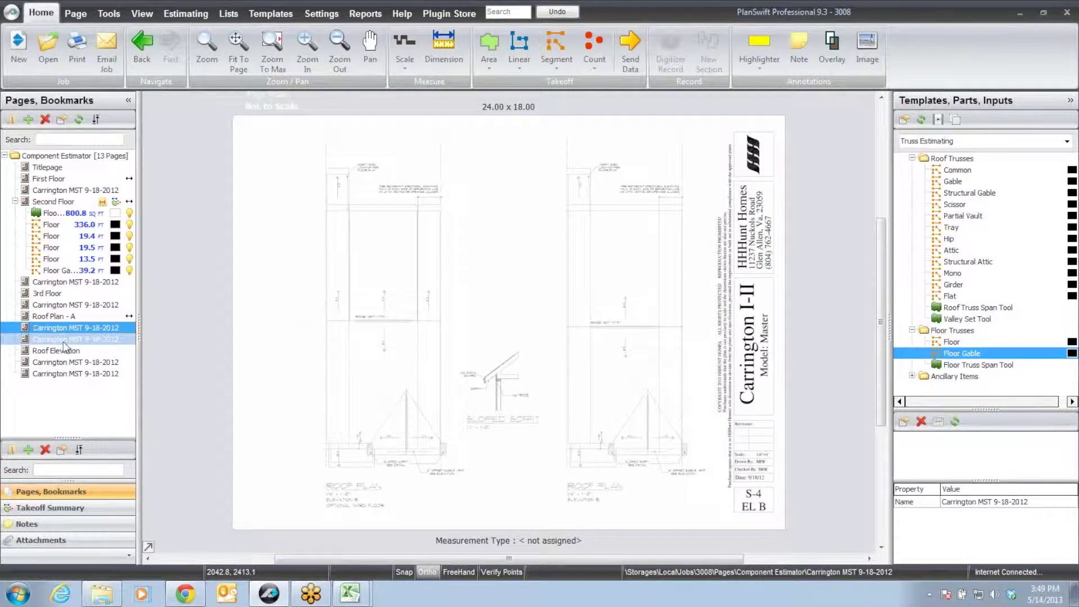
{"action": "left_click", "coordinate": [63, 351]}
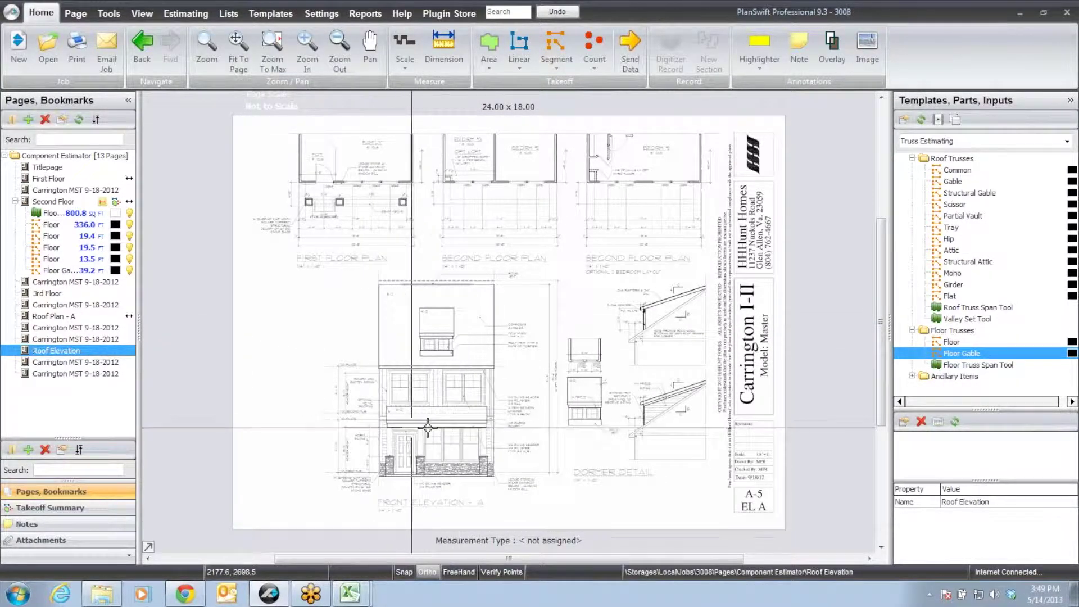
{"action": "left_click", "coordinate": [58, 328]}
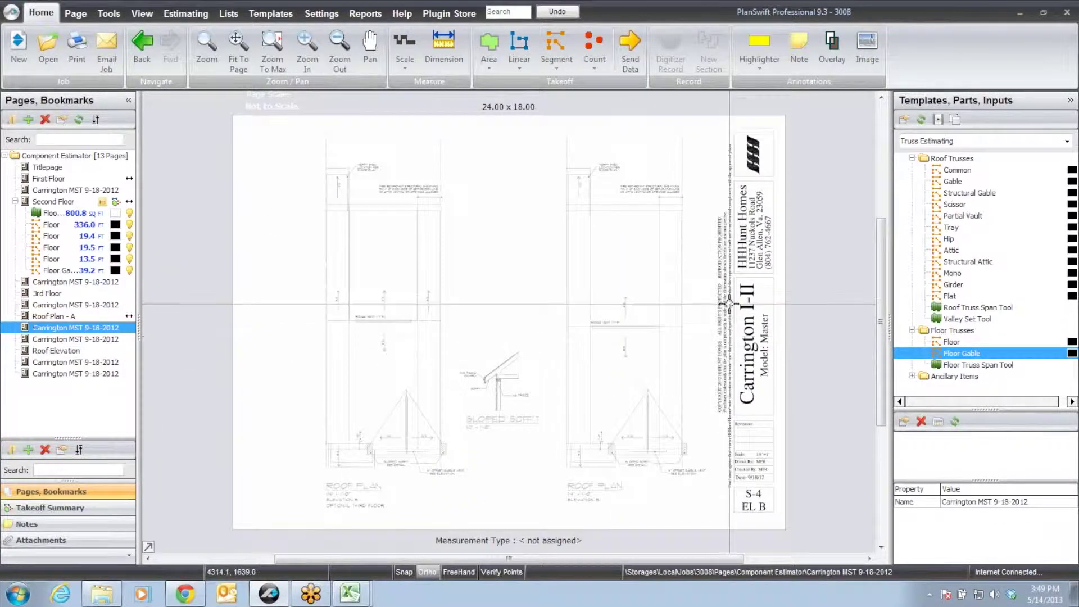
{"action": "scroll", "coordinate": [730, 304], "scroll_direction": "right", "scroll_amount": 2}
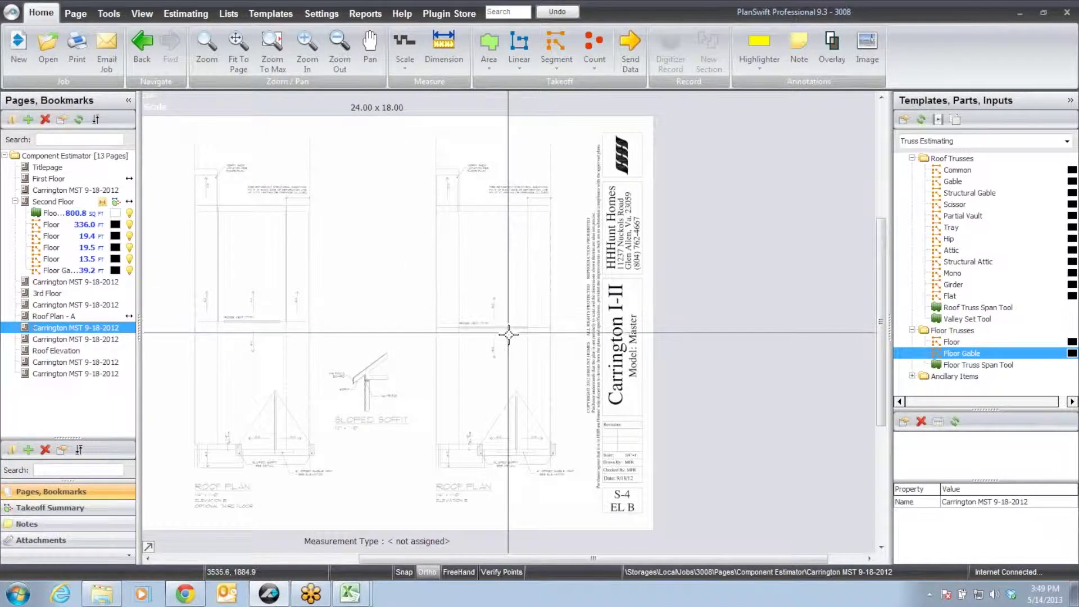
{"action": "scroll", "coordinate": [509, 335], "scroll_direction": "up", "scroll_amount": 3}
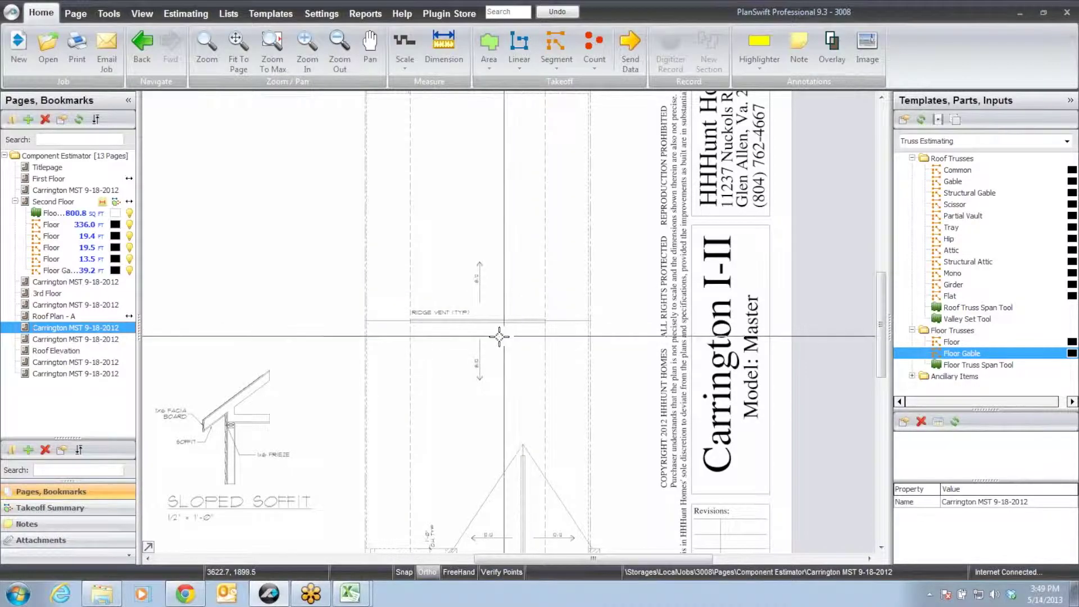
{"action": "left_click", "coordinate": [54, 316]}
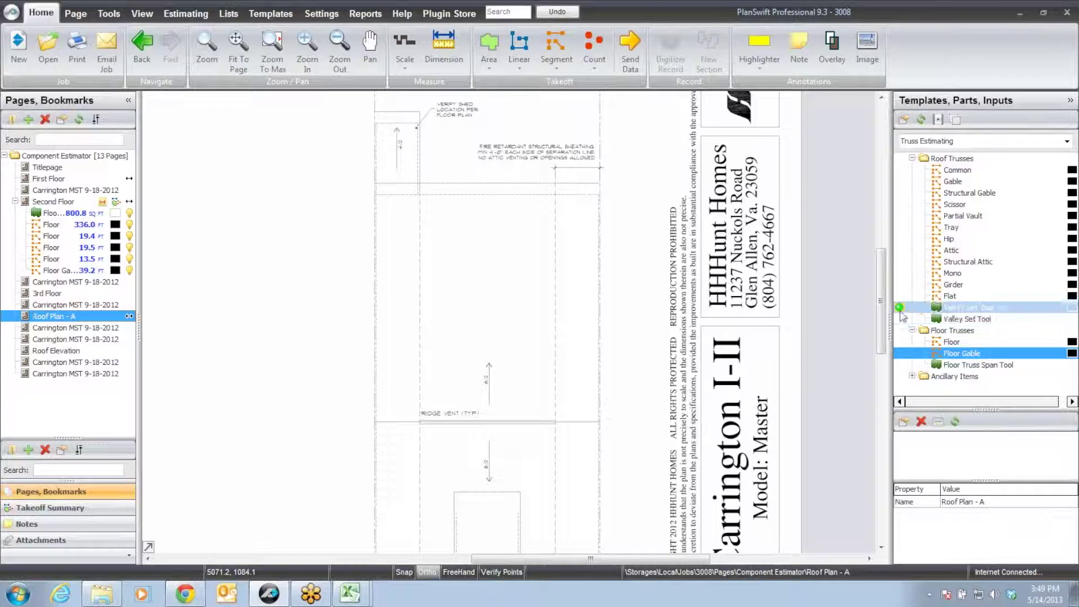
{"action": "left_click_drag", "start_coordinate": [901, 315], "coordinate": [902, 314]}
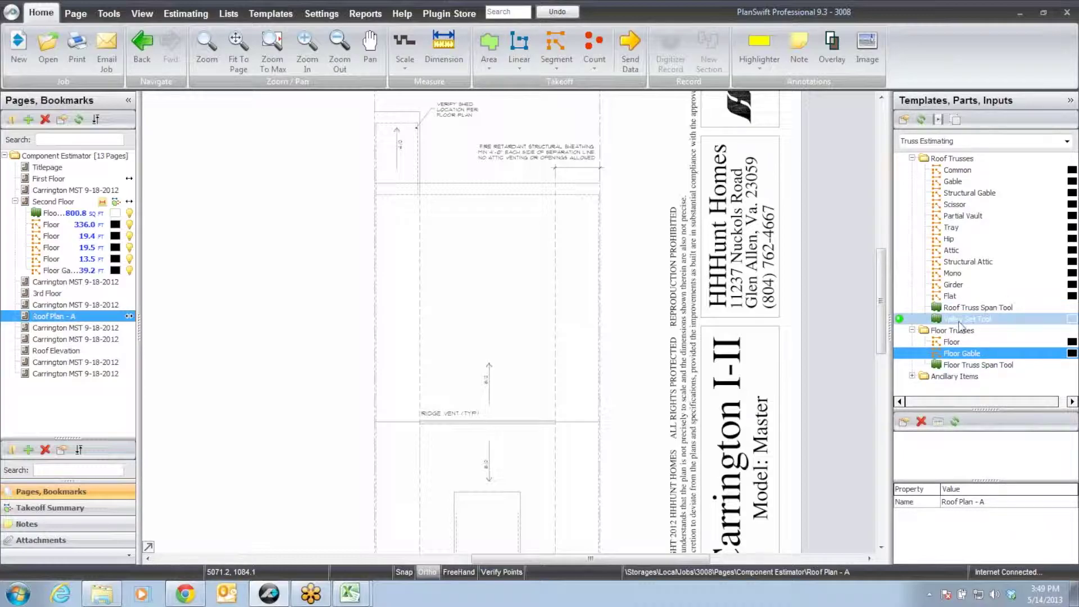
Set the Roof Truss Span Tool to Common joists, pitch 8, heel 12 and folder Roof.
{"action": "double_click", "coordinate": [904, 311]}
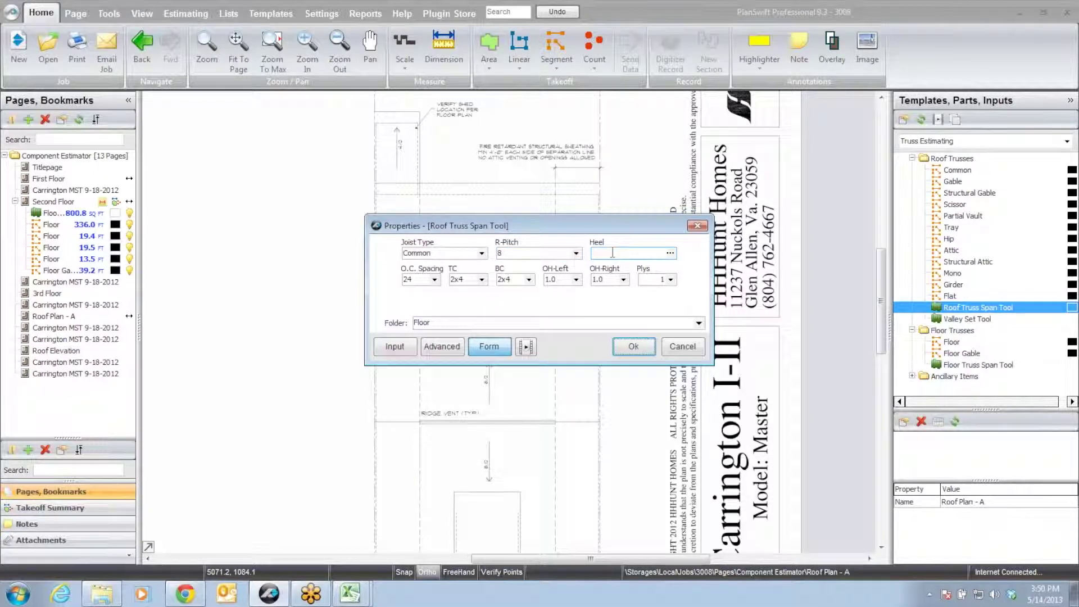
{"action": "left_click", "coordinate": [571, 253]}
{"action": "left_click", "coordinate": [572, 254]}
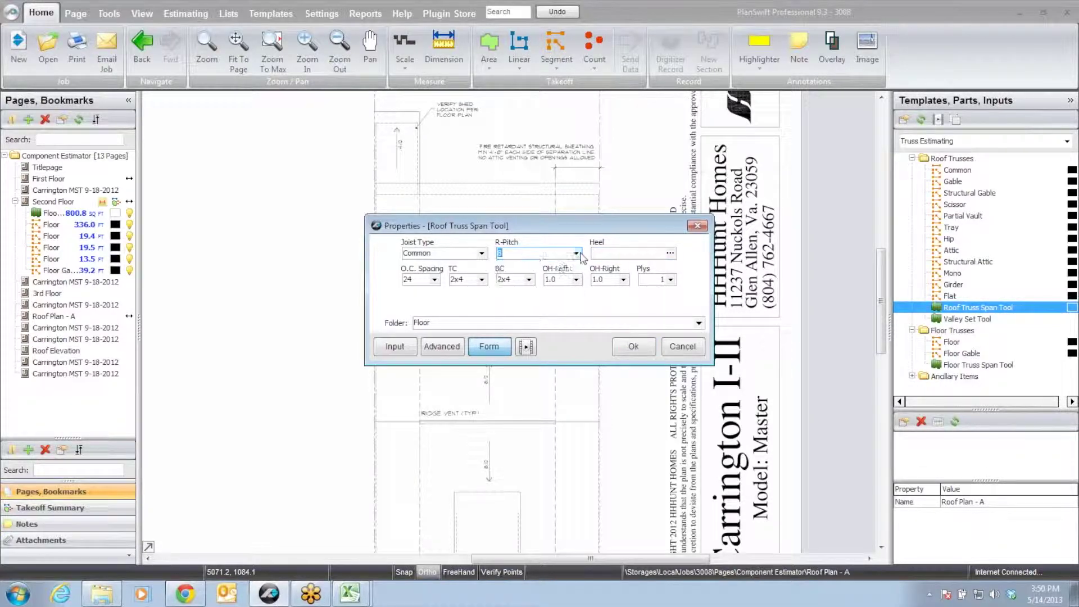
{"action": "left_click", "coordinate": [481, 254]}
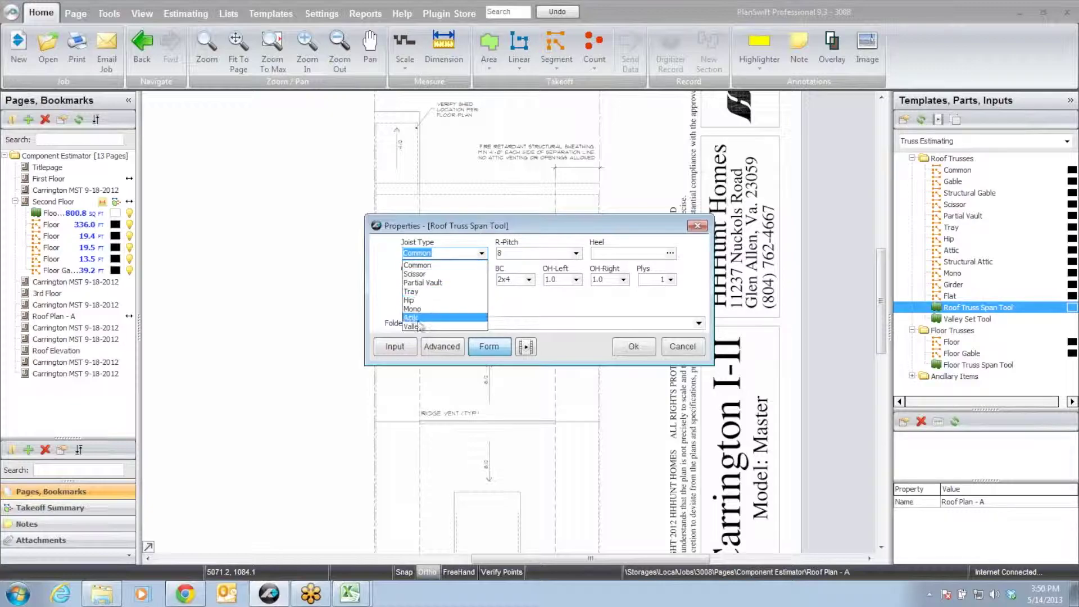
{"action": "left_click", "coordinate": [576, 254]}
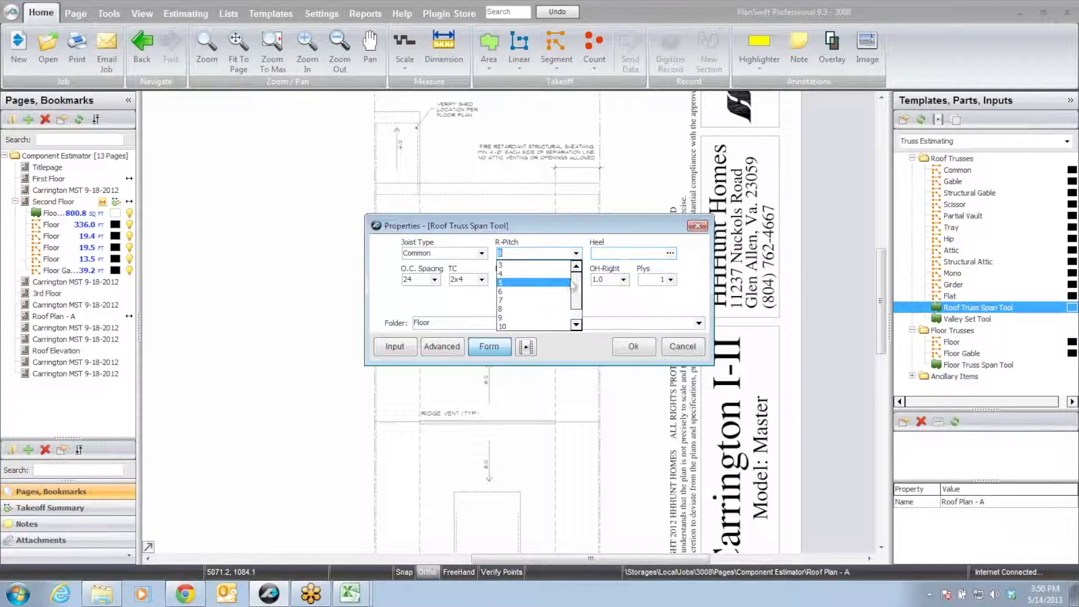
{"action": "left_click", "coordinate": [506, 309]}
{"action": "left_click", "coordinate": [610, 254]}
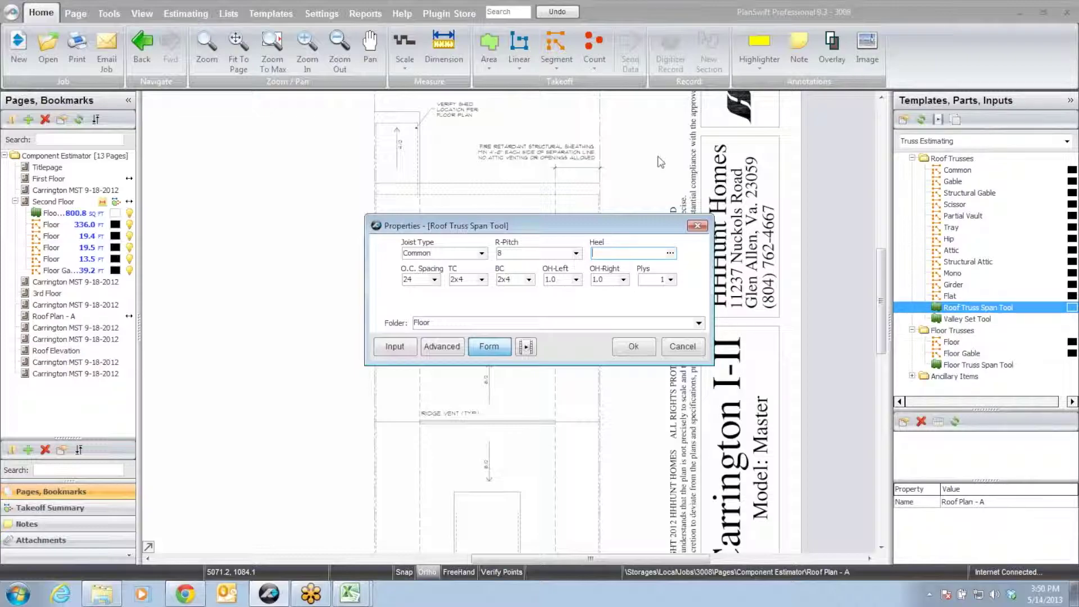
{"action": "type", "text": "12"}
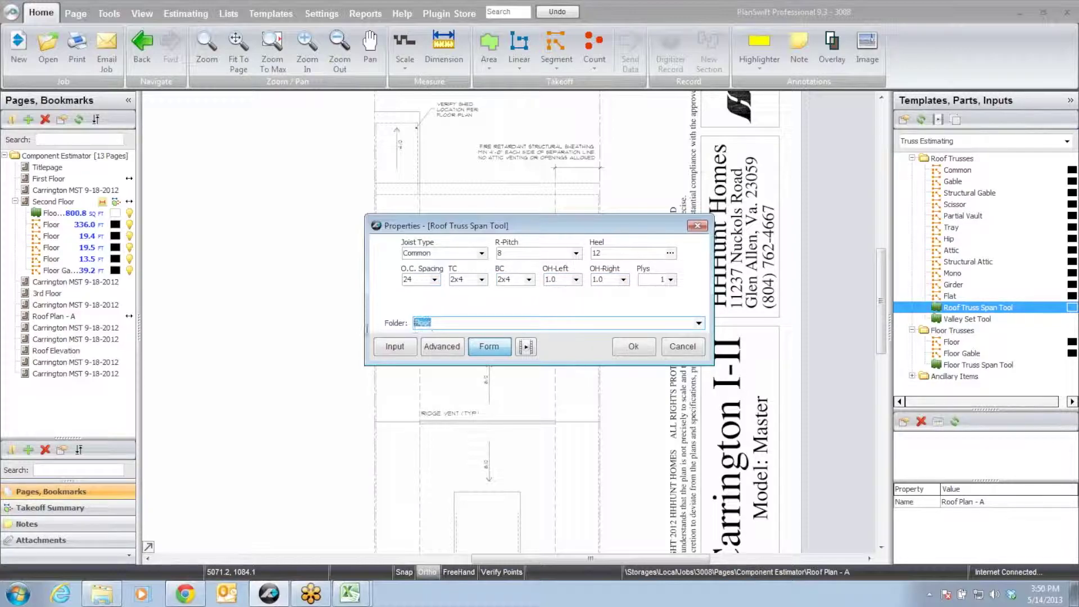
{"action": "type", "text": "R"}
Outline the four corners of the roof truss span area, giving 820.4 sq ft.
{"action": "scroll", "coordinate": [374, 186], "scroll_direction": "up", "scroll_amount": 4}
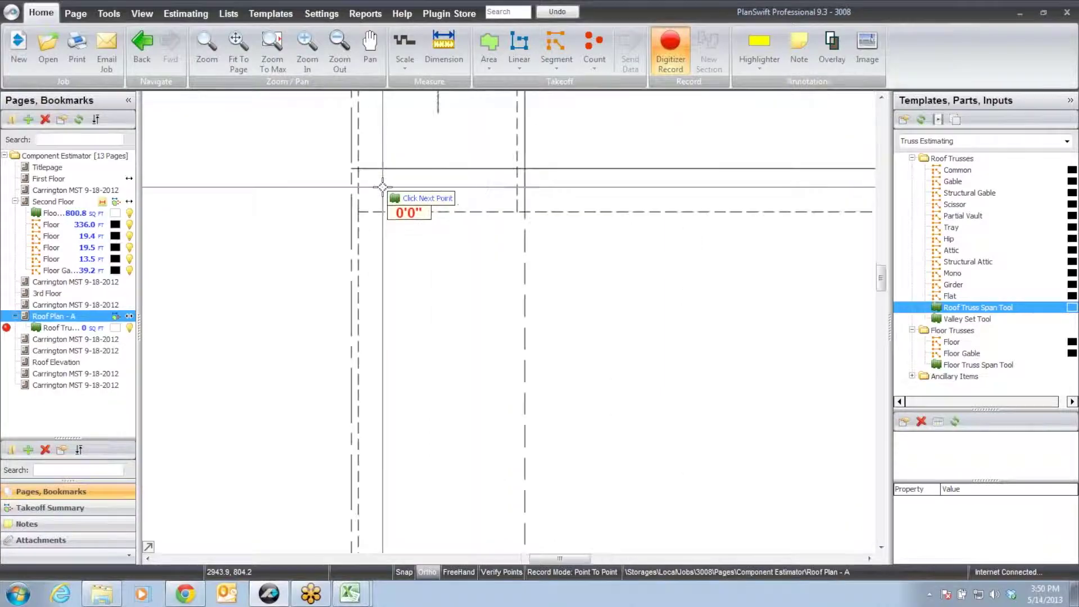
{"action": "left_click", "coordinate": [352, 170]}
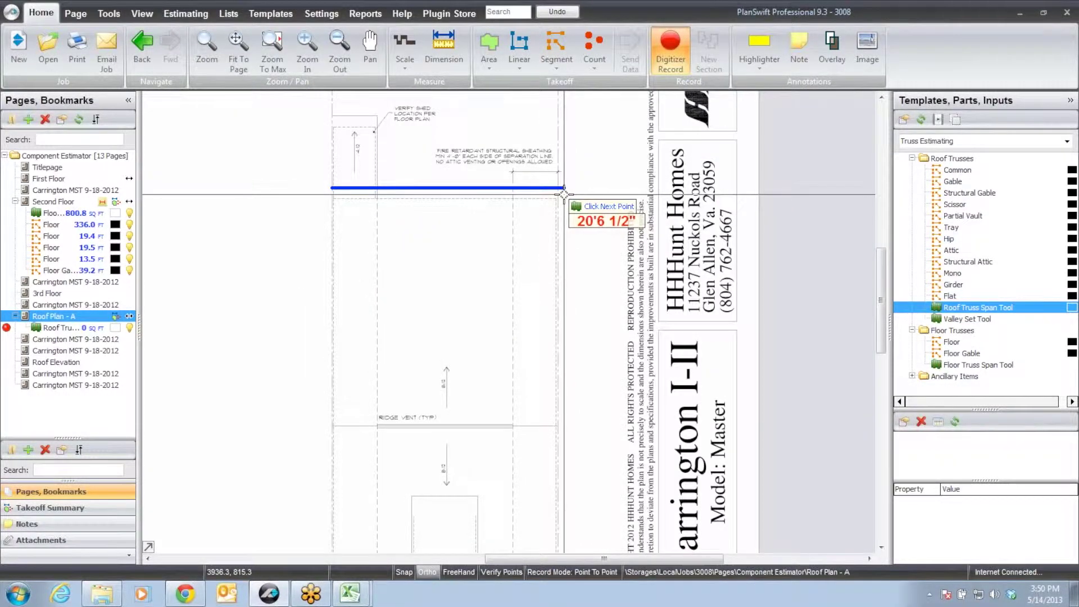
{"action": "left_click", "coordinate": [546, 179]}
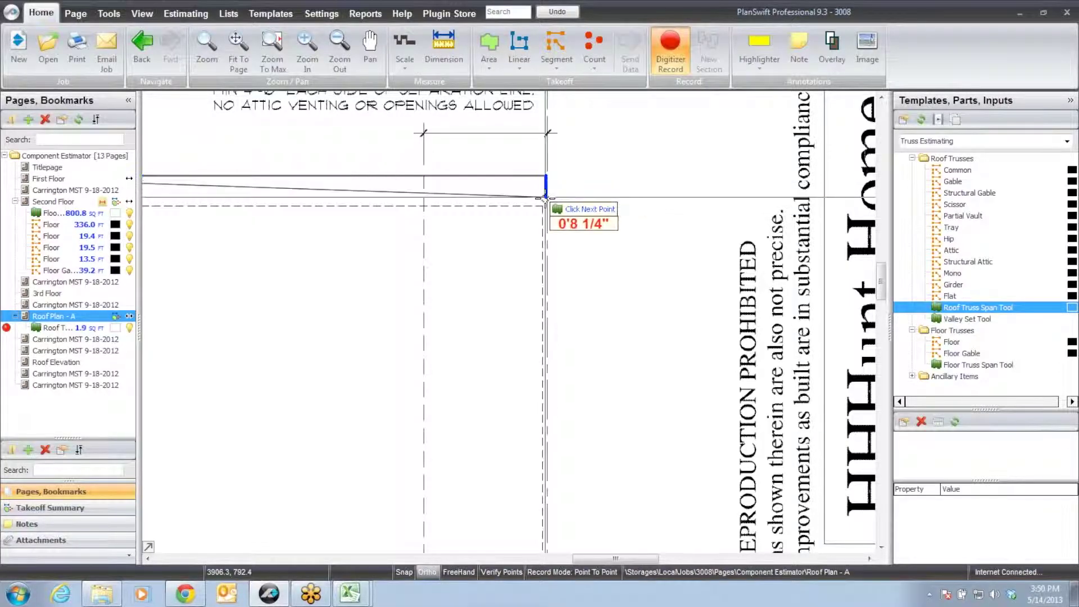
{"action": "scroll", "coordinate": [549, 188], "scroll_direction": "down", "scroll_amount": 3}
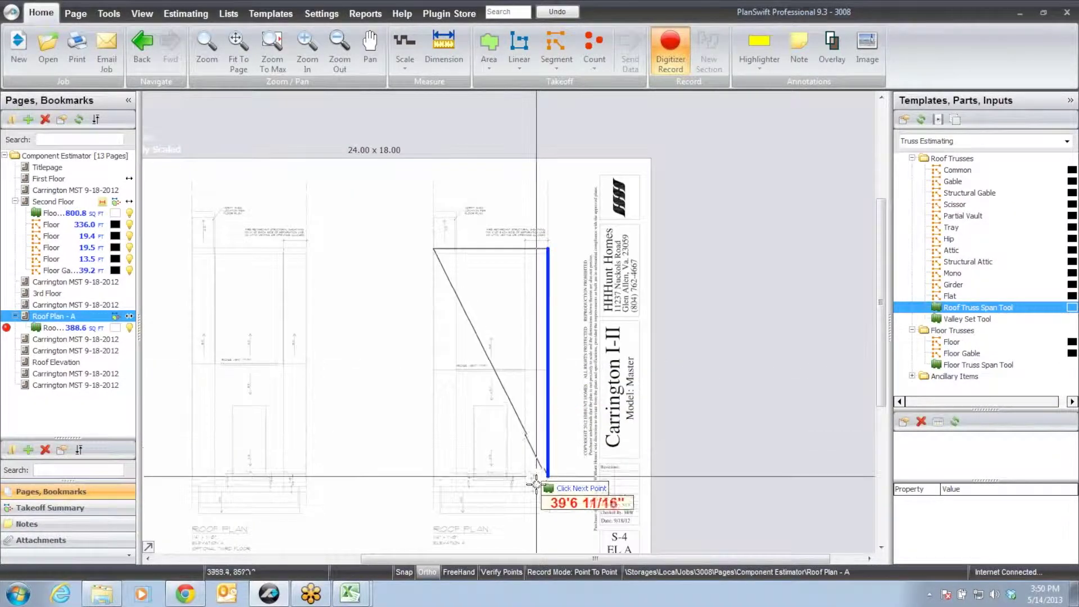
{"action": "scroll", "coordinate": [548, 492], "scroll_direction": "up", "scroll_amount": 3}
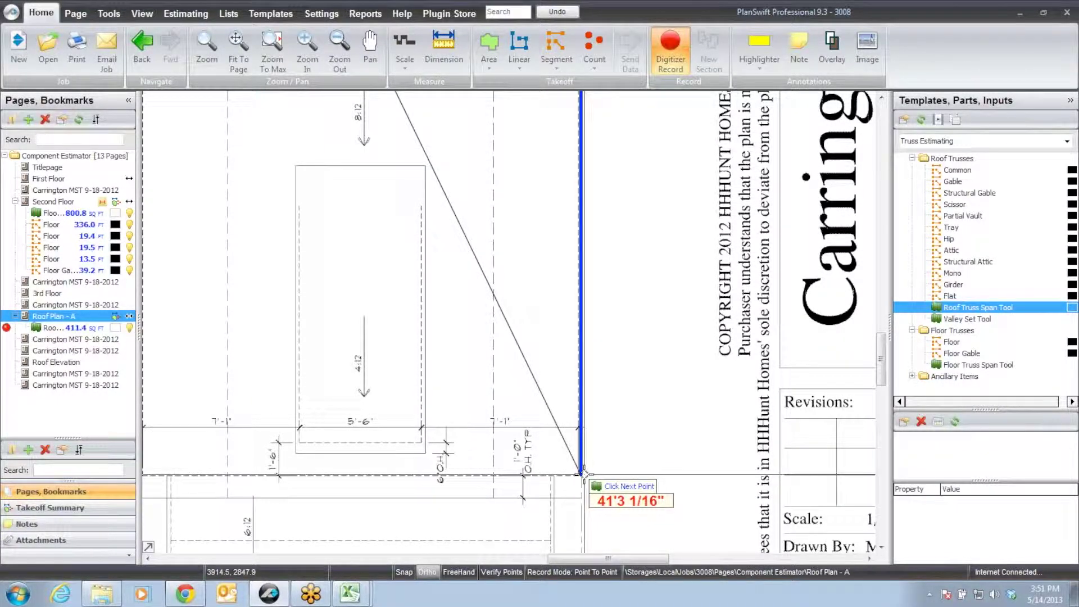
{"action": "left_click", "coordinate": [582, 474]}
{"action": "scroll", "coordinate": [635, 467], "scroll_direction": "down", "scroll_amount": 3}
{"action": "scroll", "coordinate": [501, 472], "scroll_direction": "up", "scroll_amount": 3}
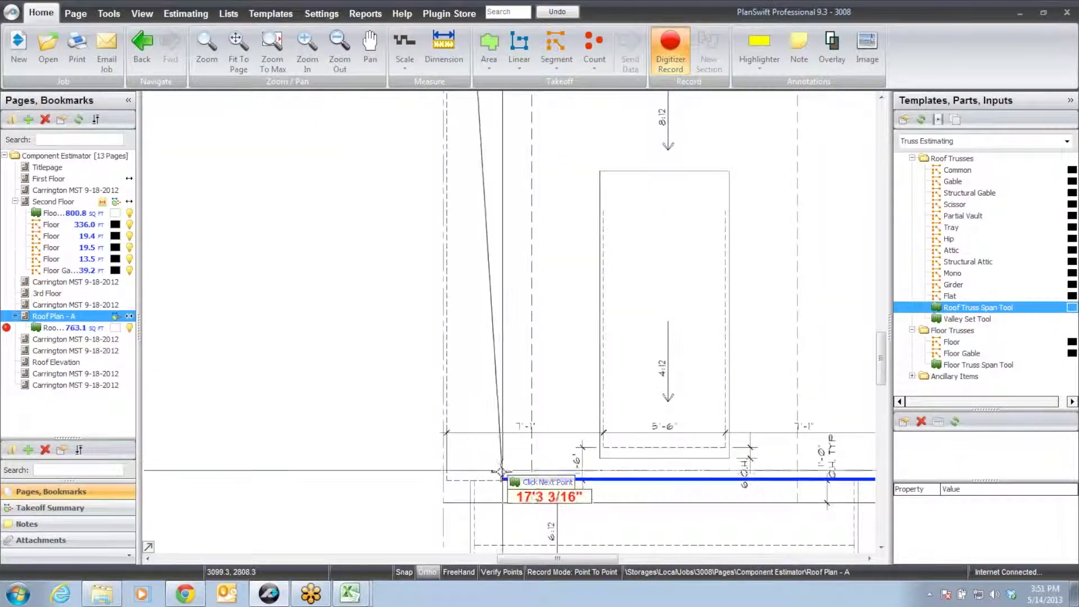
{"action": "left_click", "coordinate": [446, 477]}
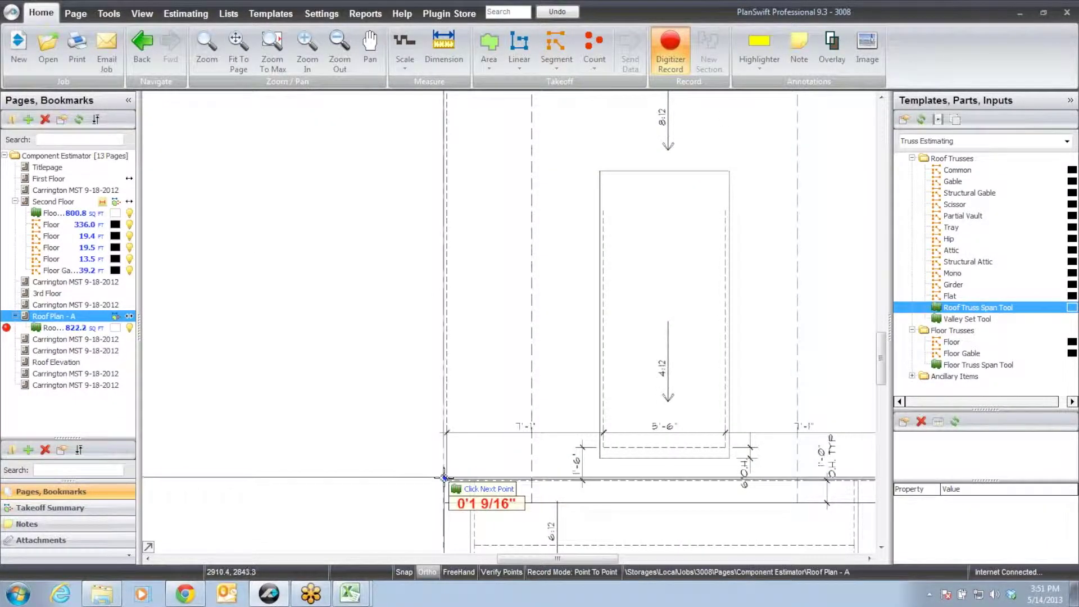
{"action": "right_click", "coordinate": [440, 465]}
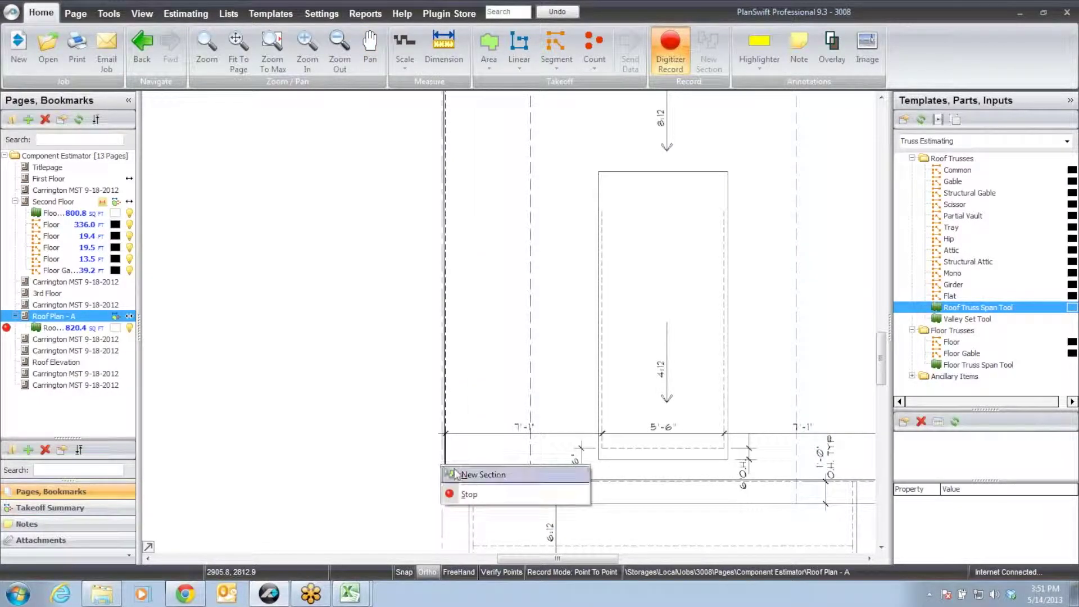
{"action": "left_click", "coordinate": [470, 495]}
Start drawing joists from the span rectangle's top-left corner.
{"action": "scroll", "coordinate": [272, 414], "scroll_direction": "down", "scroll_amount": 5}
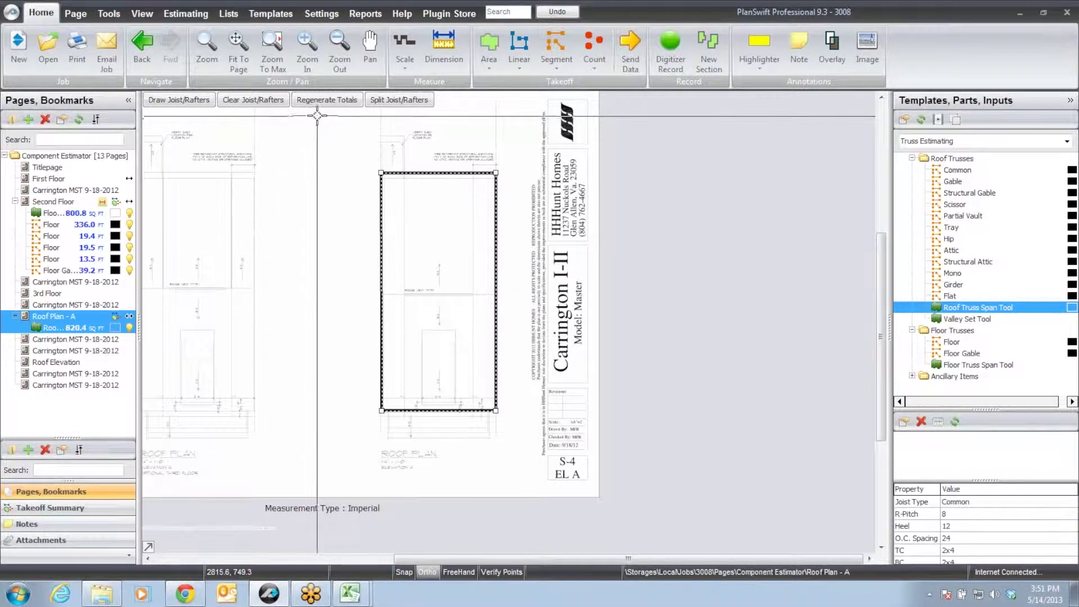
{"action": "left_click", "coordinate": [196, 104]}
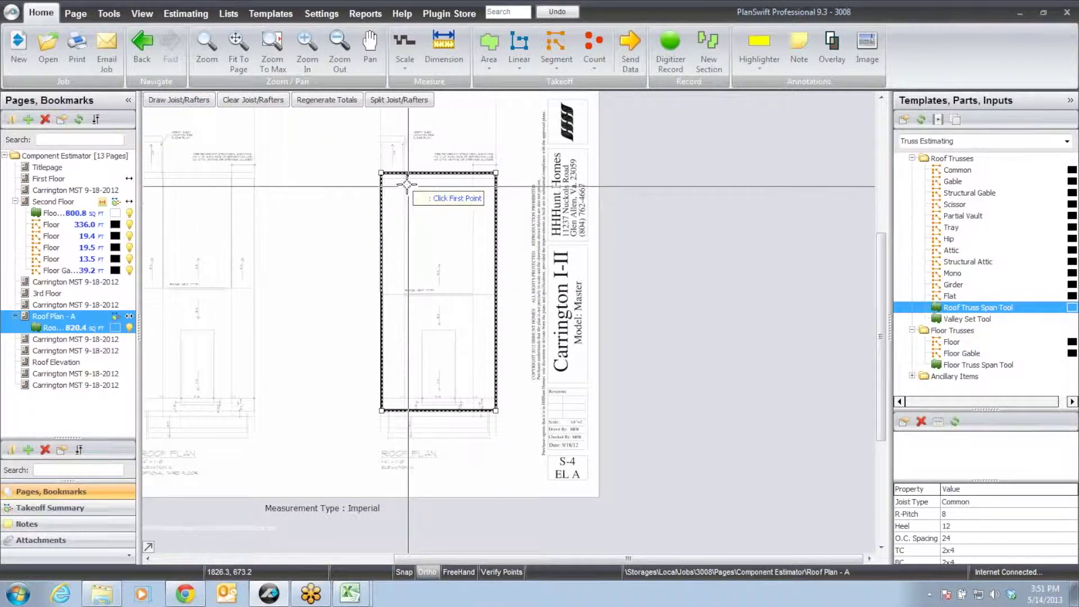
{"action": "left_click", "coordinate": [381, 172]}
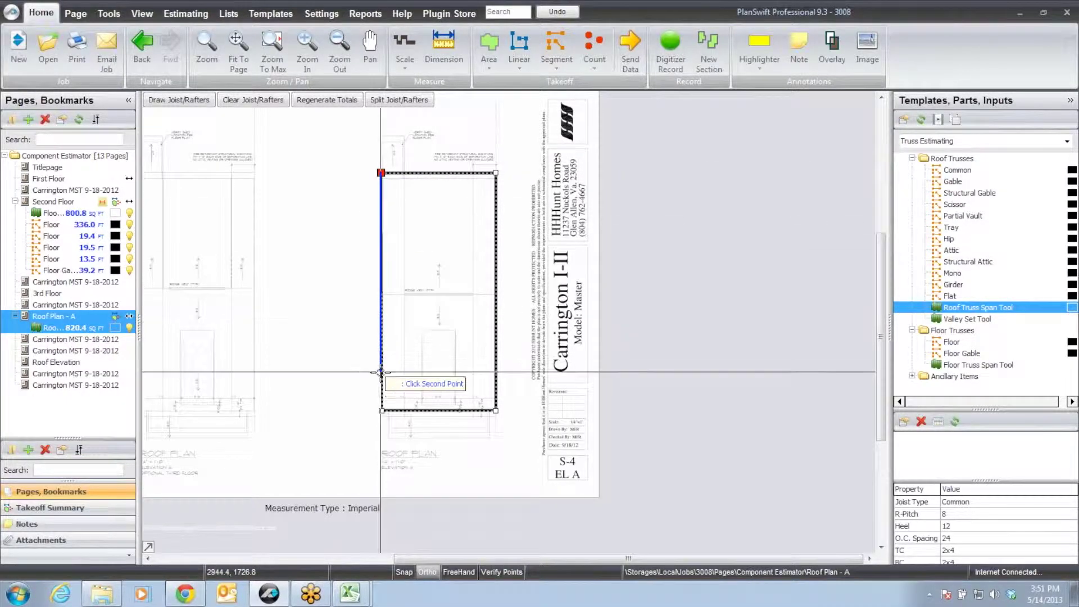
Fill the span rectangle with Common trusses and place the Common label.
{"action": "left_click", "coordinate": [383, 411]}
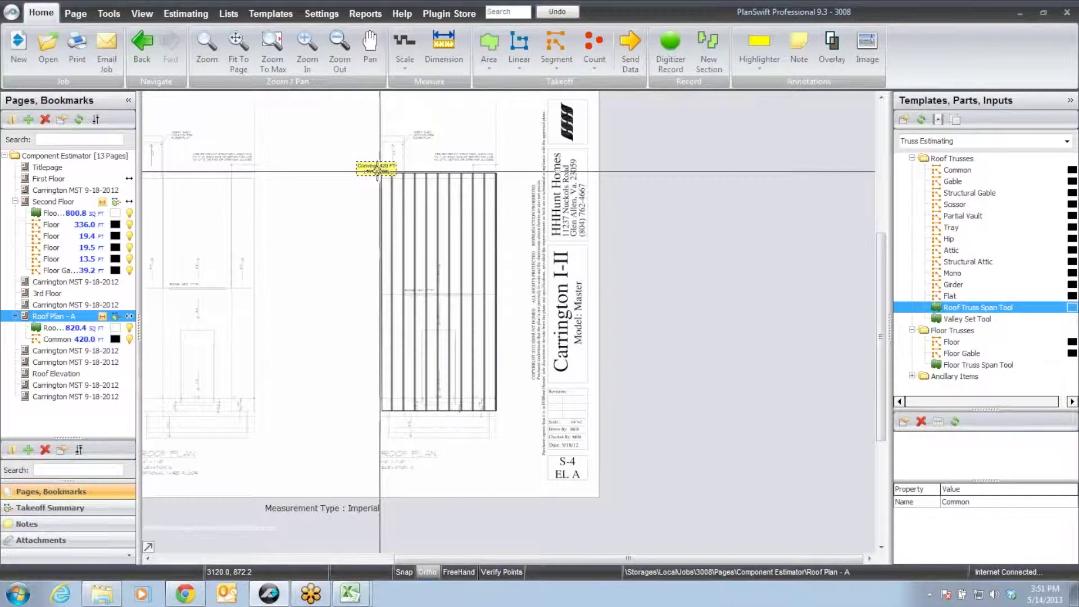
{"action": "left_click", "coordinate": [358, 172]}
{"action": "scroll", "coordinate": [506, 218], "scroll_direction": "up", "scroll_amount": 3}
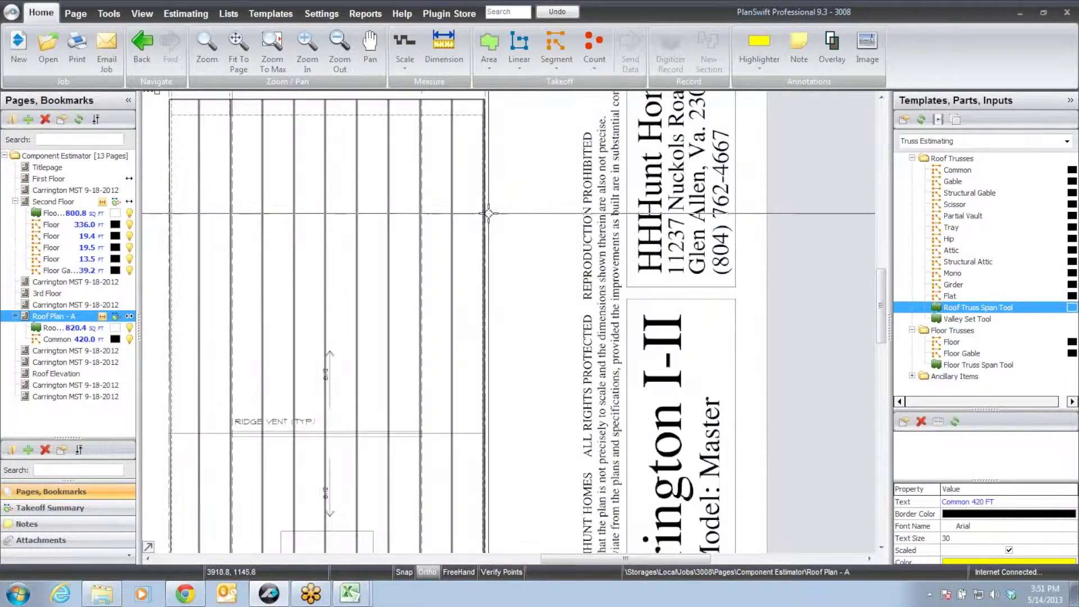
{"action": "left_click", "coordinate": [484, 222]}
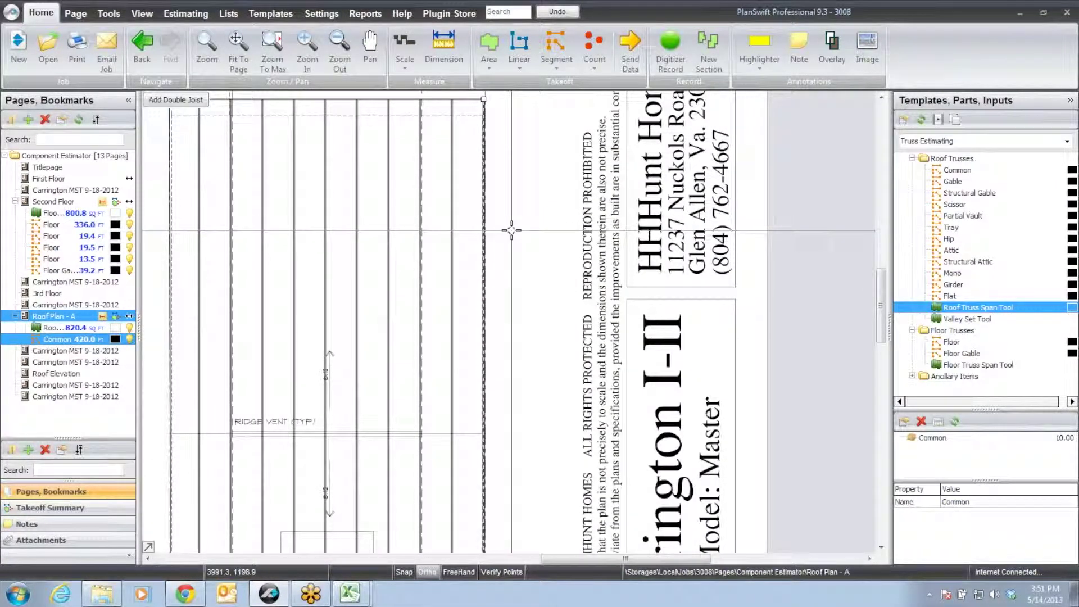
{"action": "key", "text": "Escape"}
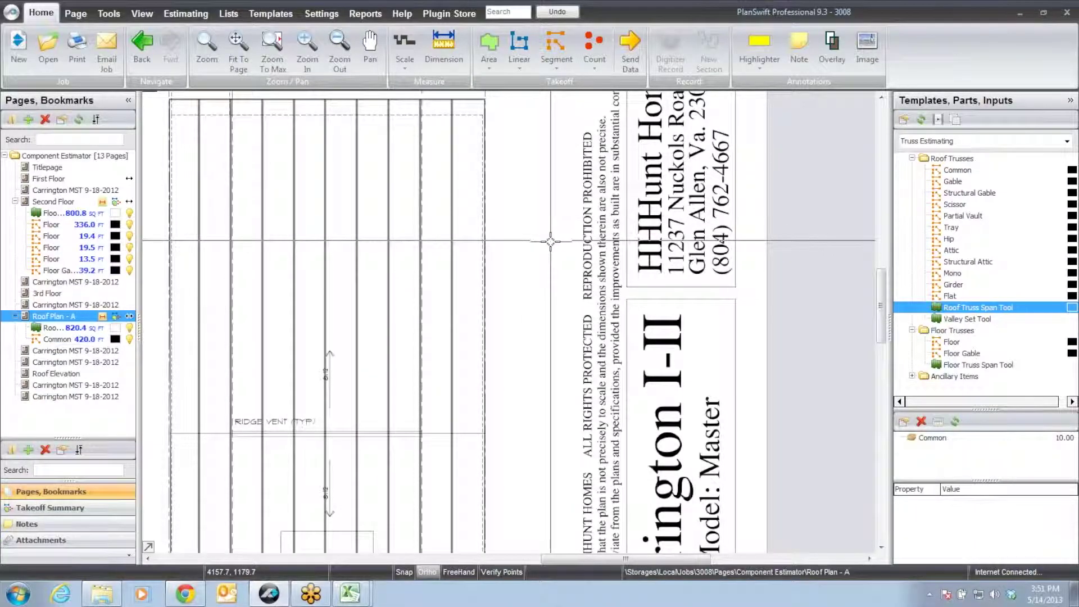
{"action": "scroll", "coordinate": [551, 242], "scroll_direction": "down", "scroll_amount": 2}
Regenerate the span totals to 9 trusses at 42.00 ft and move the label up-left.
{"action": "left_click", "coordinate": [355, 202]}
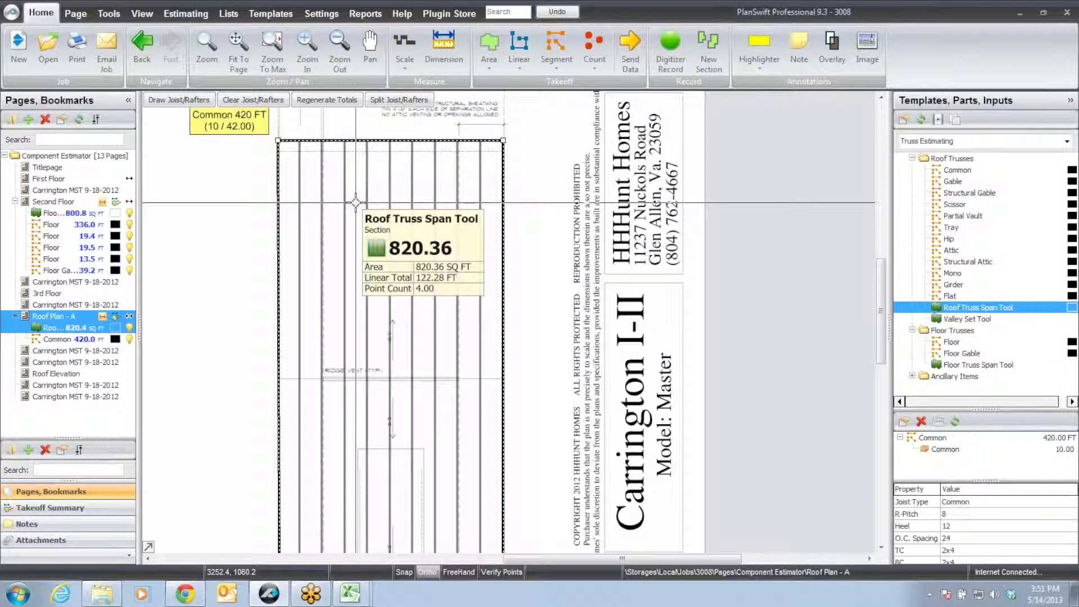
{"action": "left_click", "coordinate": [329, 100]}
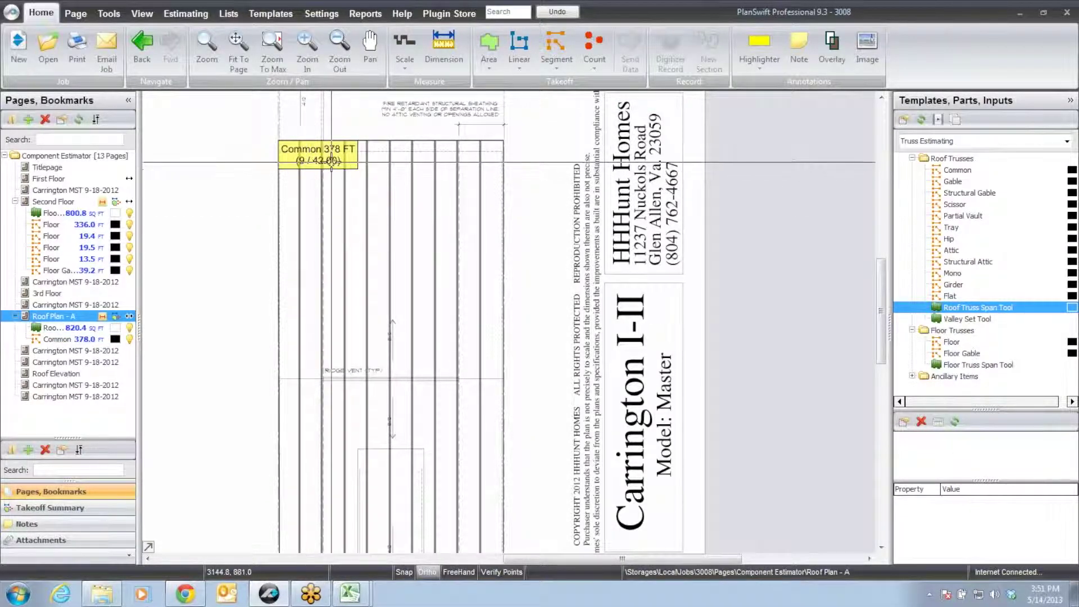
{"action": "left_click_drag", "start_coordinate": [327, 166], "coordinate": [268, 125]}
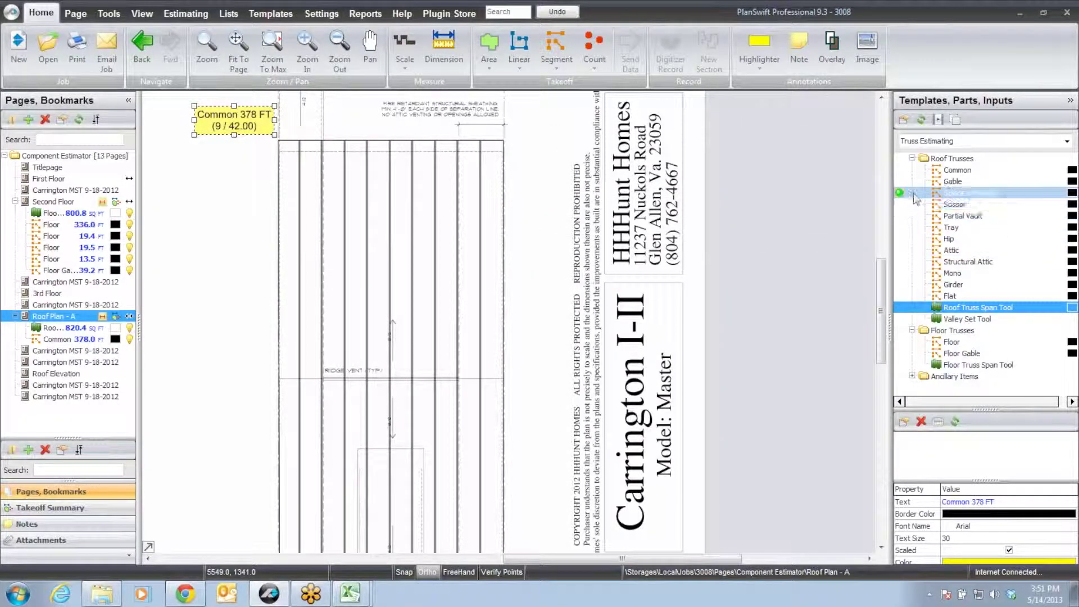
Draw a Gable truss line along the left wall of the roof plan.
{"action": "double_click", "coordinate": [900, 181]}
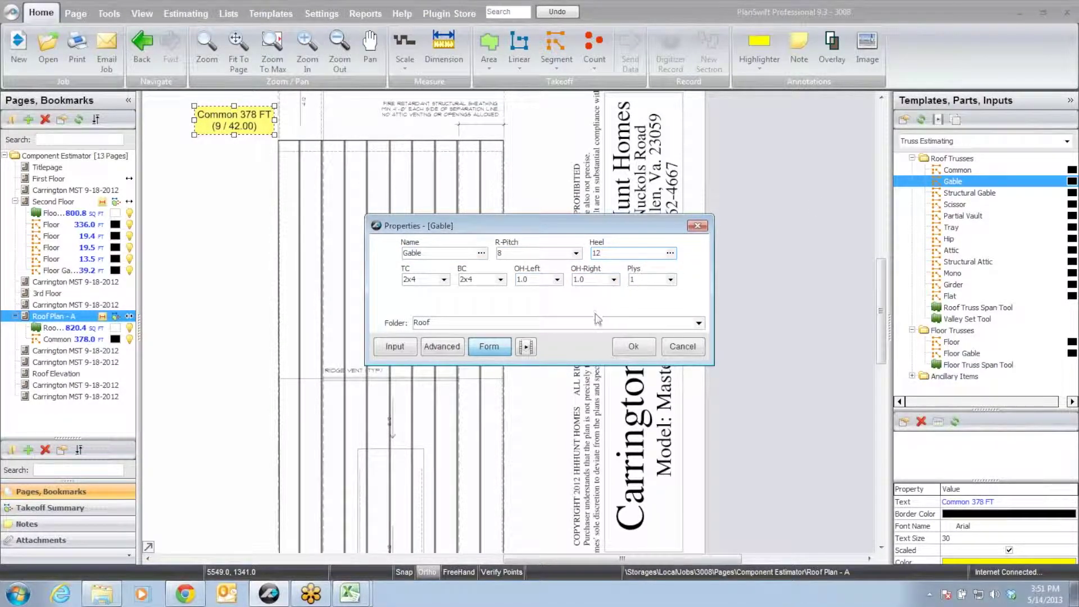
{"action": "key", "text": "Return"}
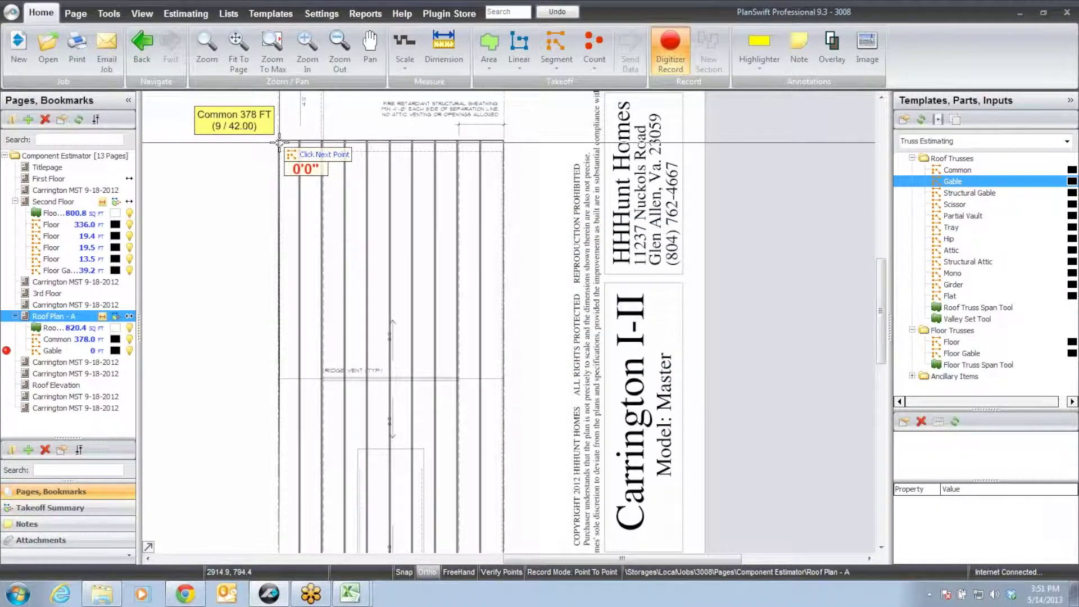
{"action": "scroll", "coordinate": [265, 253], "scroll_direction": "down", "scroll_amount": 3}
{"action": "scroll", "coordinate": [463, 469], "scroll_direction": "up", "scroll_amount": 5}
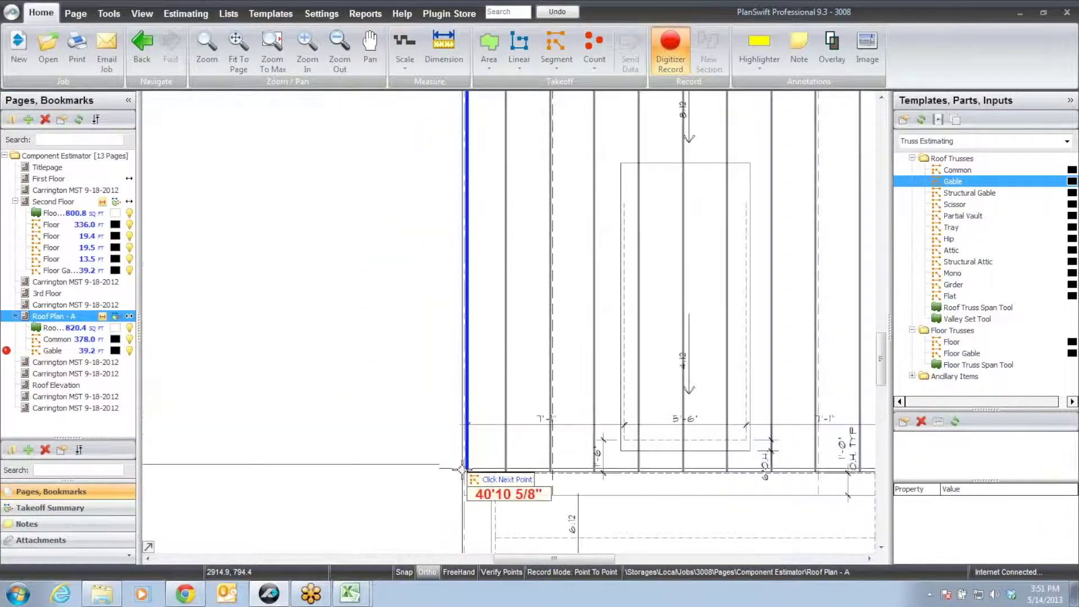
{"action": "double_click", "coordinate": [462, 470]}
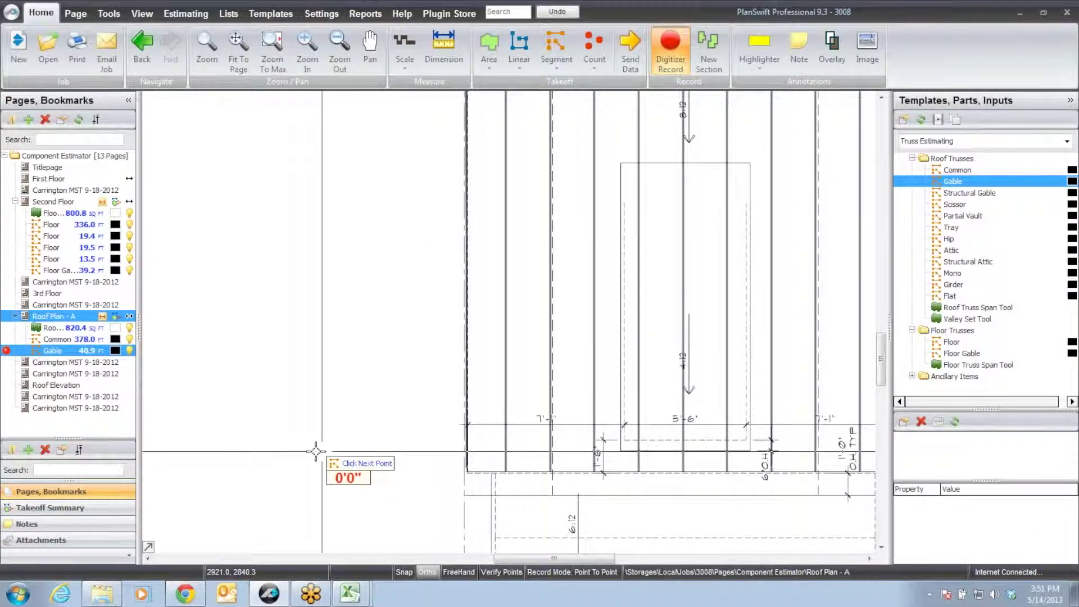
{"action": "scroll", "coordinate": [277, 446], "scroll_direction": "down", "scroll_amount": 2}
{"action": "scroll", "coordinate": [528, 124], "scroll_direction": "up", "scroll_amount": 3}
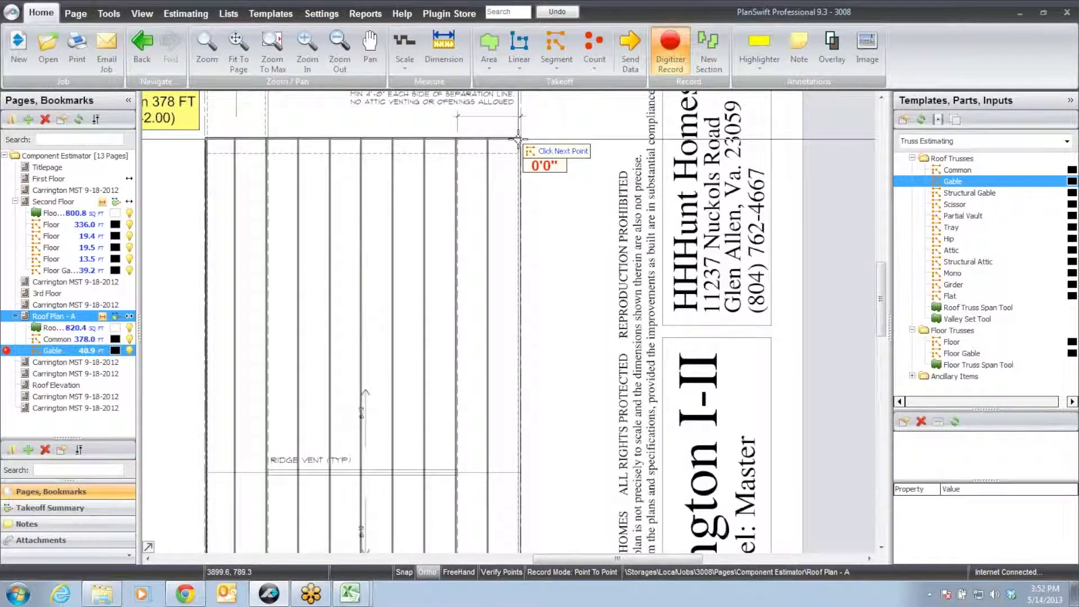
Draw a second Gable line along the right wall, bringing Gable to 81.9 ft.
{"action": "left_click", "coordinate": [519, 139]}
{"action": "scroll", "coordinate": [497, 208], "scroll_direction": "down", "scroll_amount": 3}
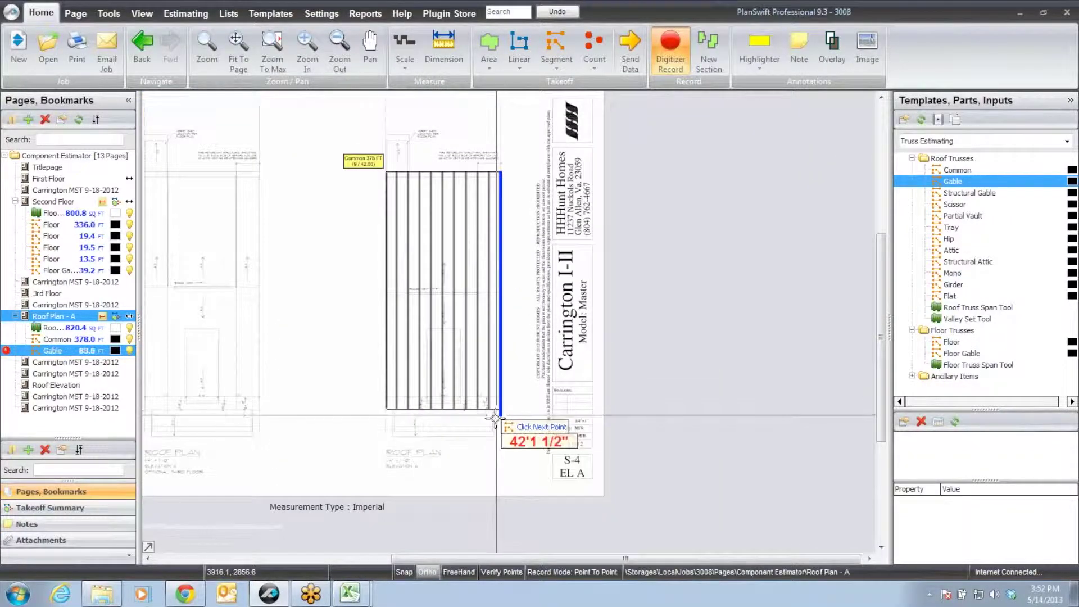
{"action": "scroll", "coordinate": [495, 417], "scroll_direction": "up", "scroll_amount": 3}
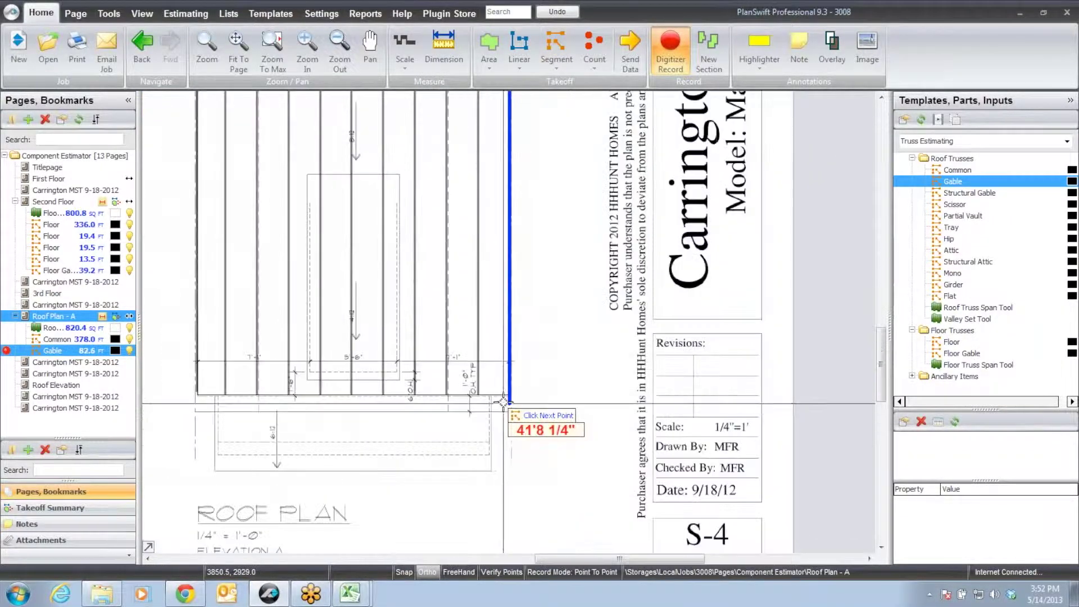
{"action": "double_click", "coordinate": [537, 375]}
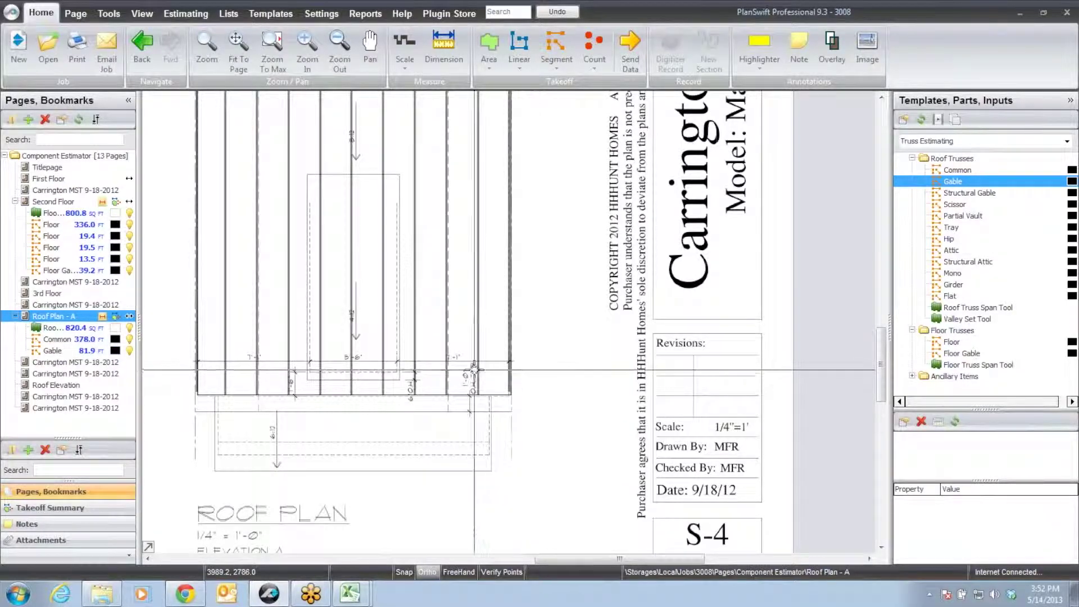
{"action": "scroll", "coordinate": [458, 410], "scroll_direction": "down", "scroll_amount": 3}
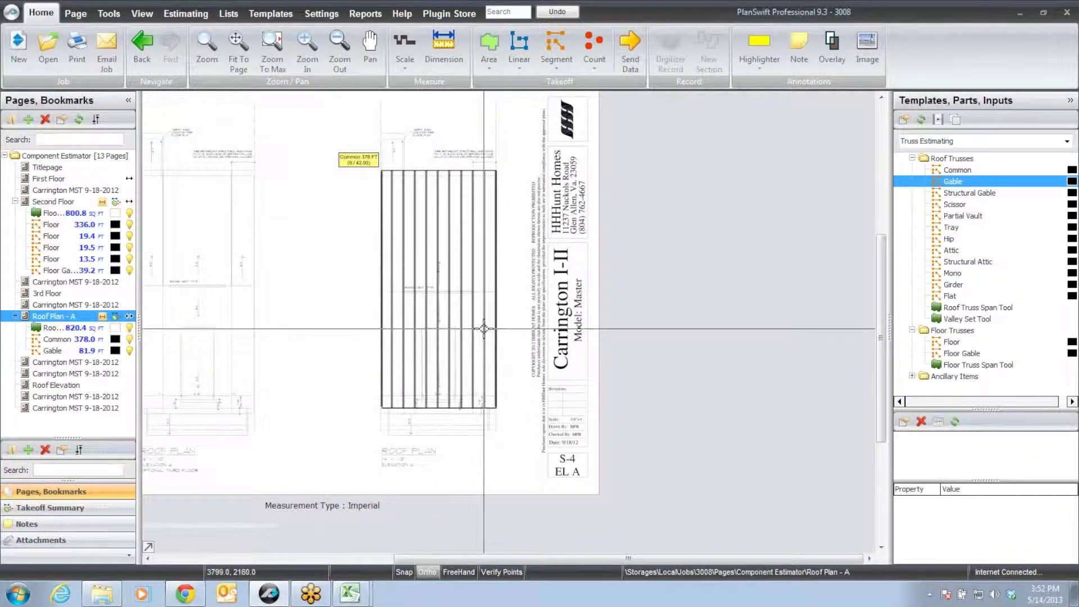
Set the Roof Truss Span Tool to Mono joists with roof pitch 3.
{"action": "scroll", "coordinate": [428, 434], "scroll_direction": "up", "scroll_amount": 5}
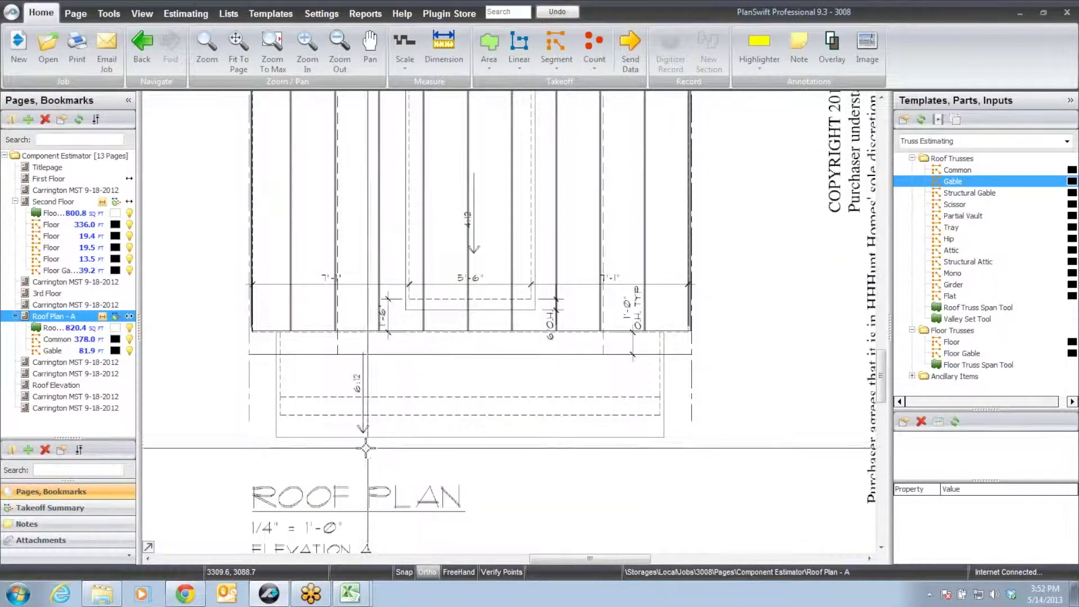
{"action": "double_click", "coordinate": [900, 308]}
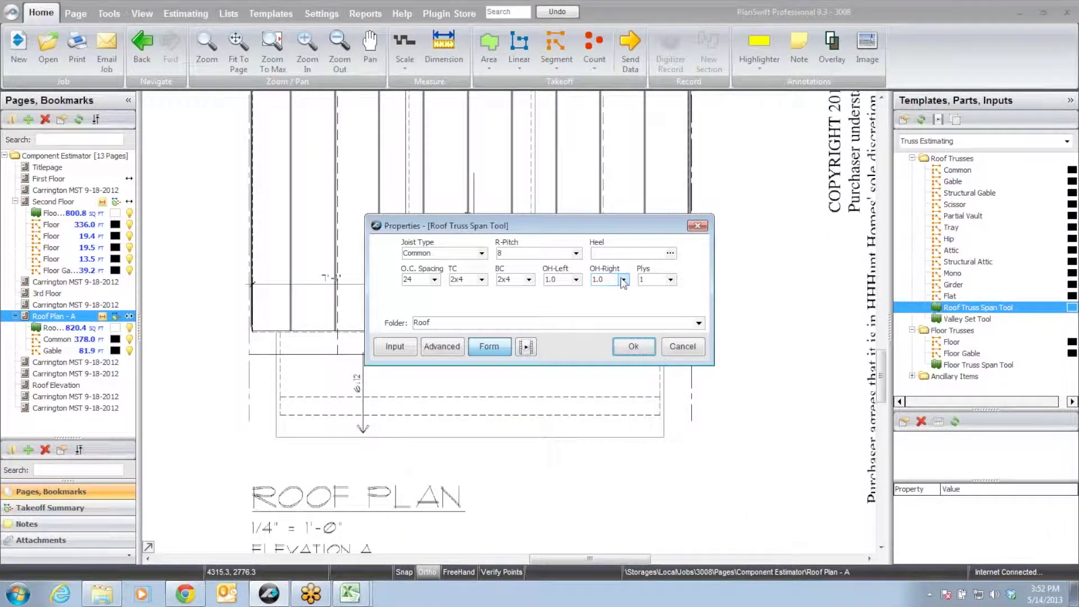
{"action": "left_click", "coordinate": [481, 254]}
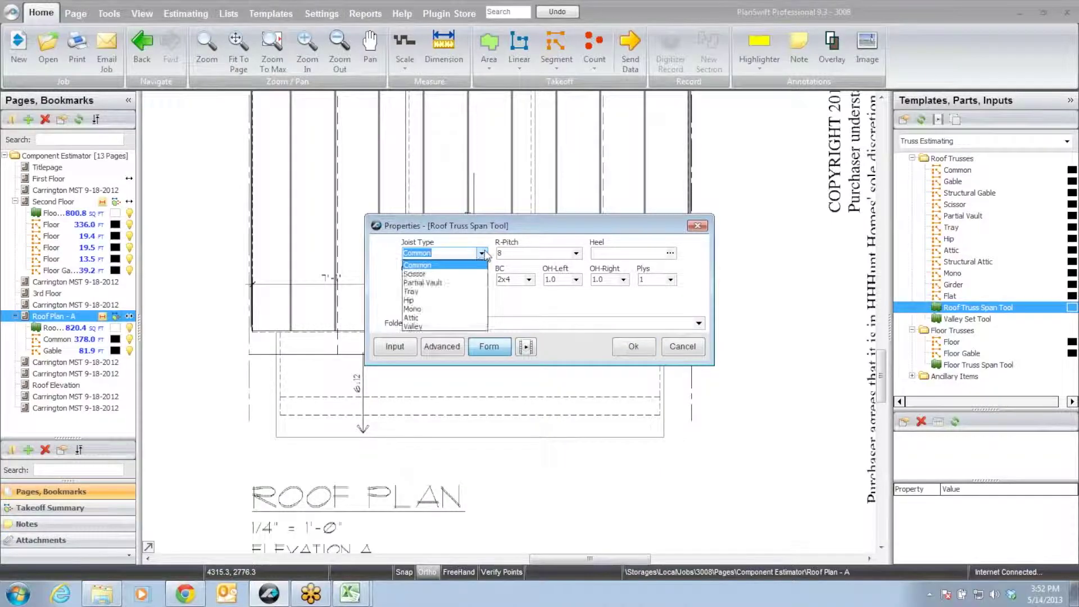
{"action": "left_click", "coordinate": [433, 309]}
{"action": "left_click", "coordinate": [576, 254]}
{"action": "left_click", "coordinate": [524, 293]}
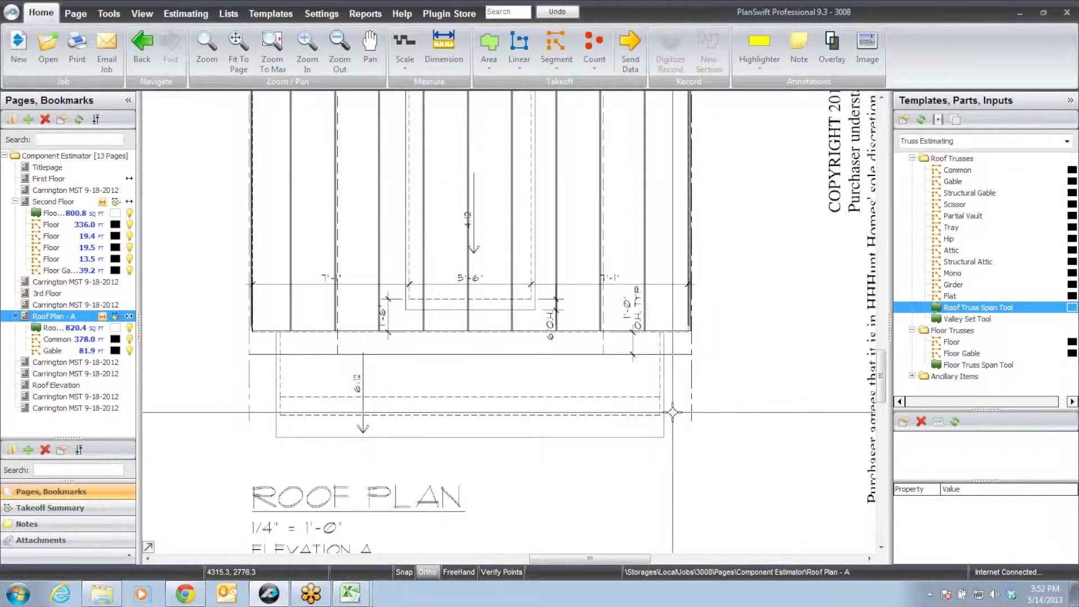
Outline the lower roof area as an 83.8 sq ft mono span.
{"action": "left_click", "coordinate": [665, 438]}
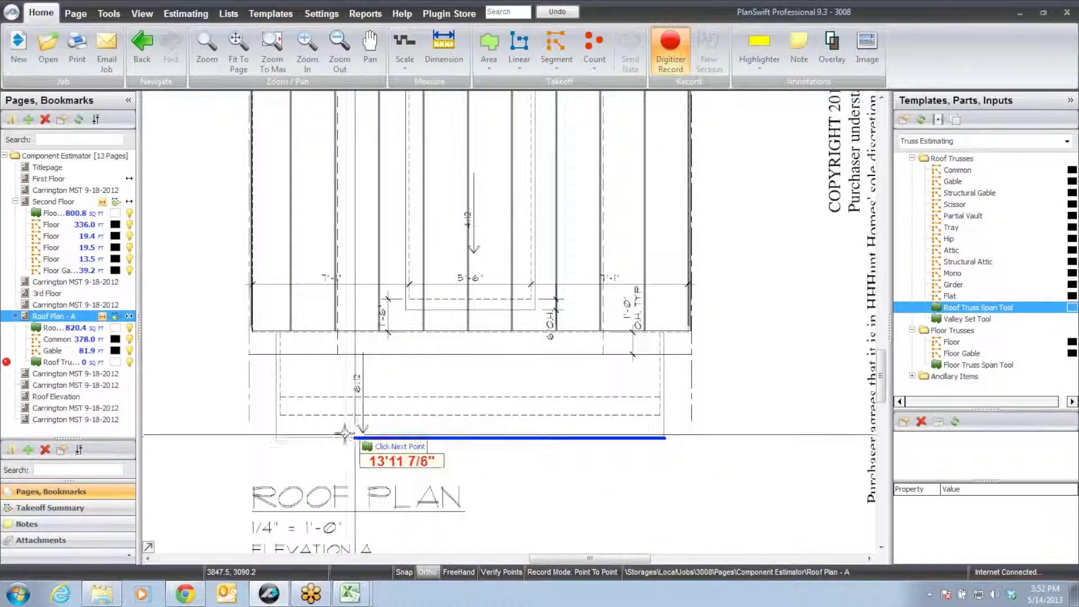
{"action": "left_click", "coordinate": [269, 430]}
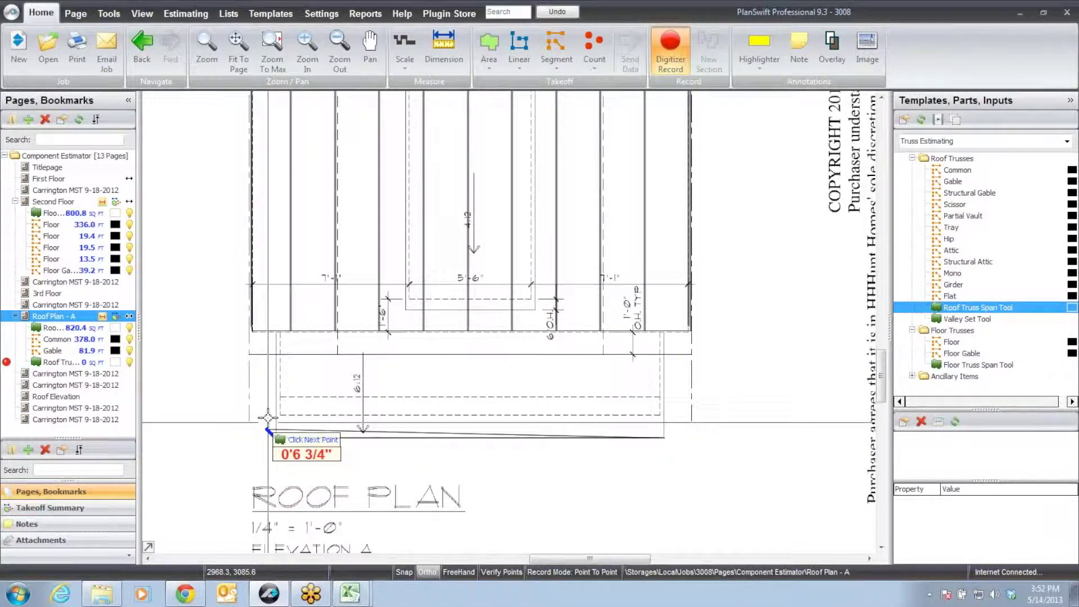
{"action": "left_click", "coordinate": [276, 332]}
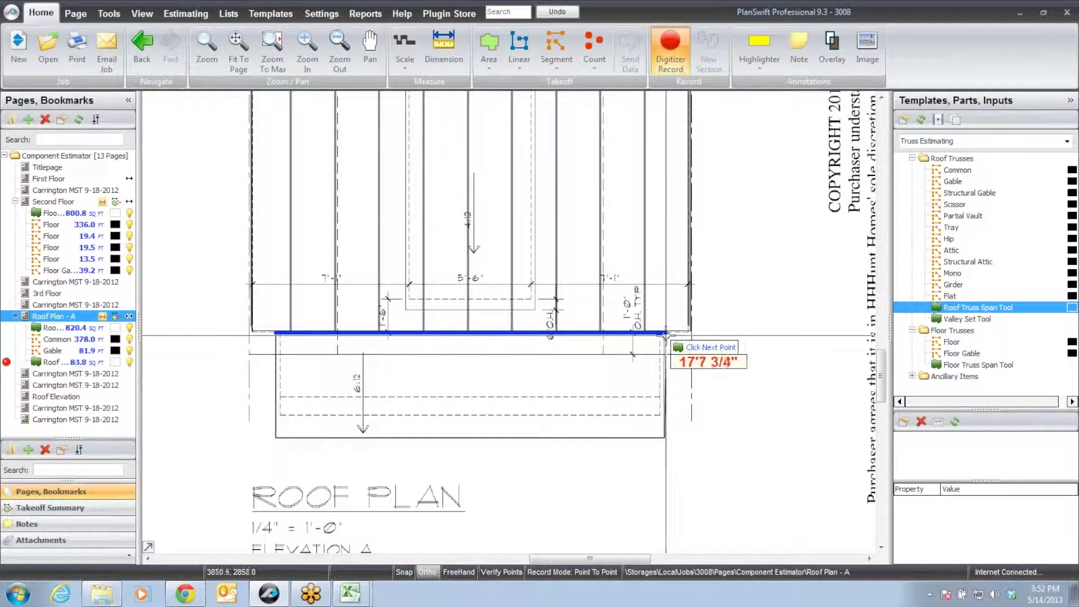
{"action": "right_click", "coordinate": [668, 400]}
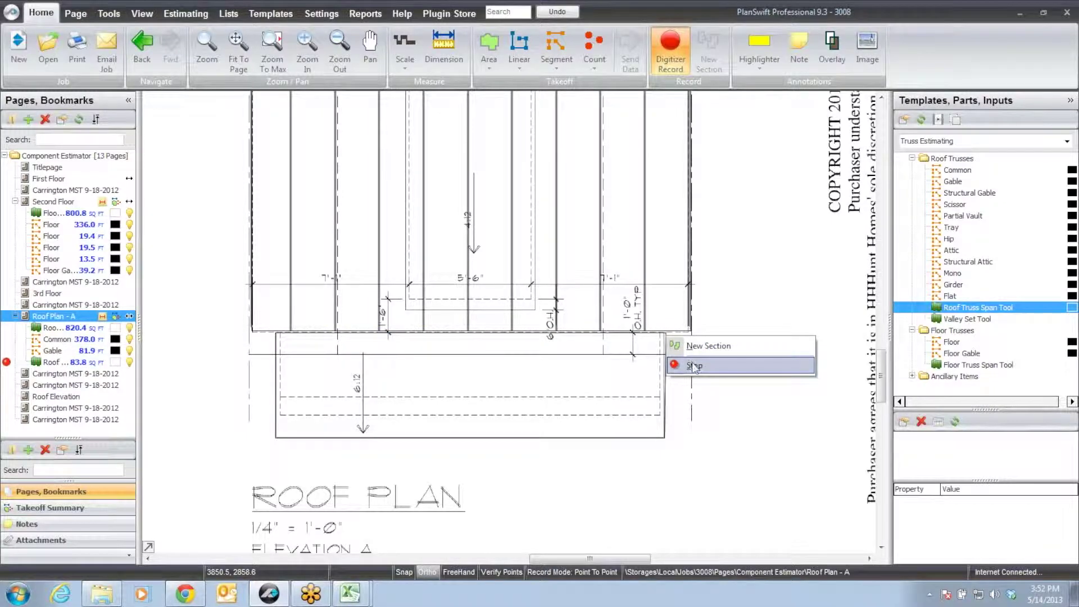
{"action": "left_click", "coordinate": [691, 431]}
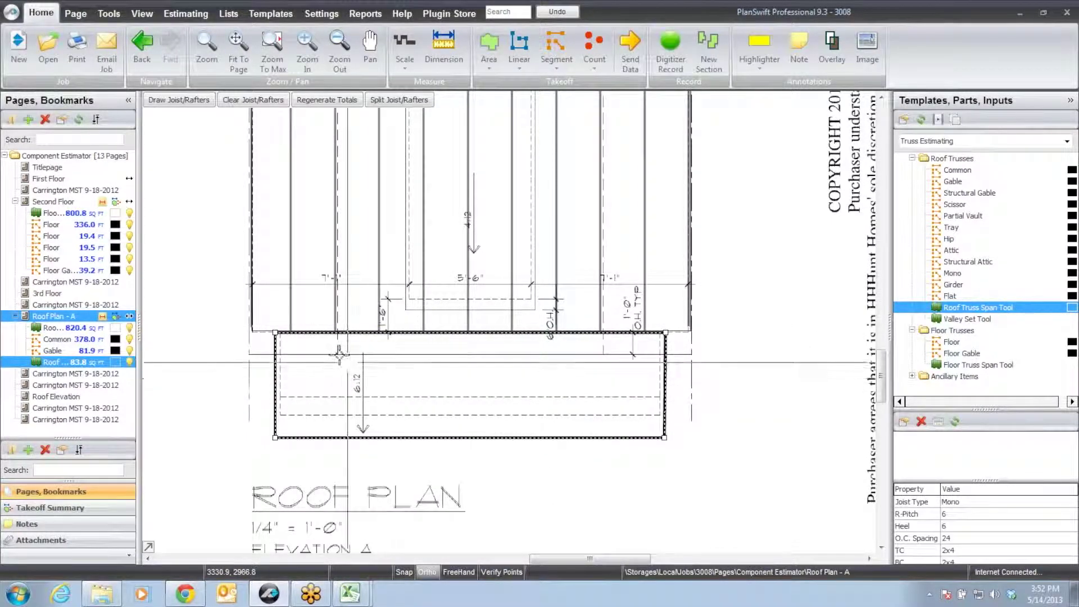
Fill the mono span with 9 Mono trusses at 5.00 ft, 45 ft total.
{"action": "left_click", "coordinate": [275, 437]}
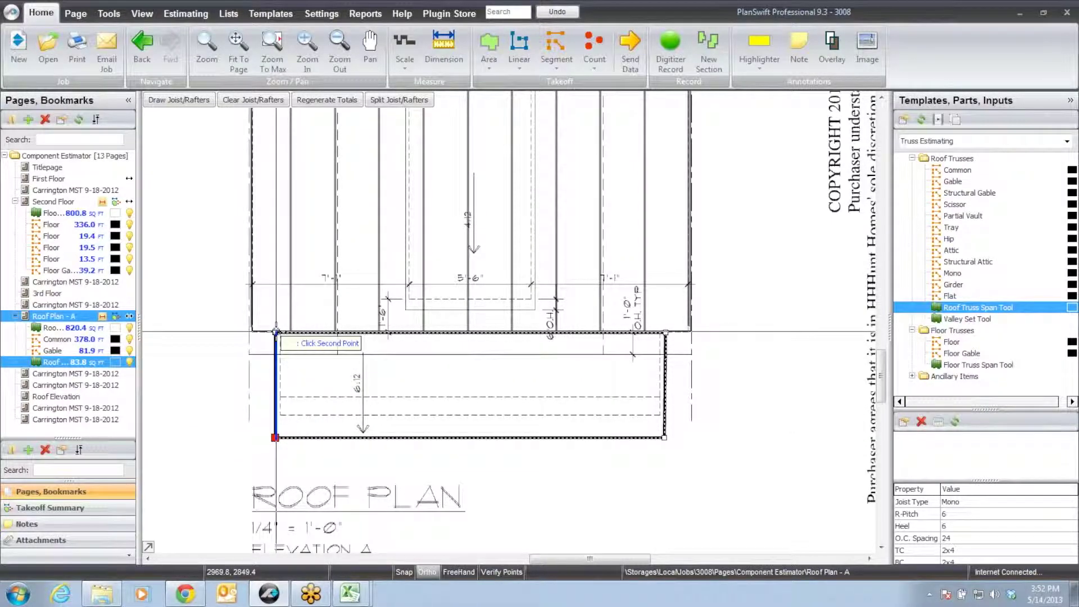
{"action": "left_click", "coordinate": [443, 386]}
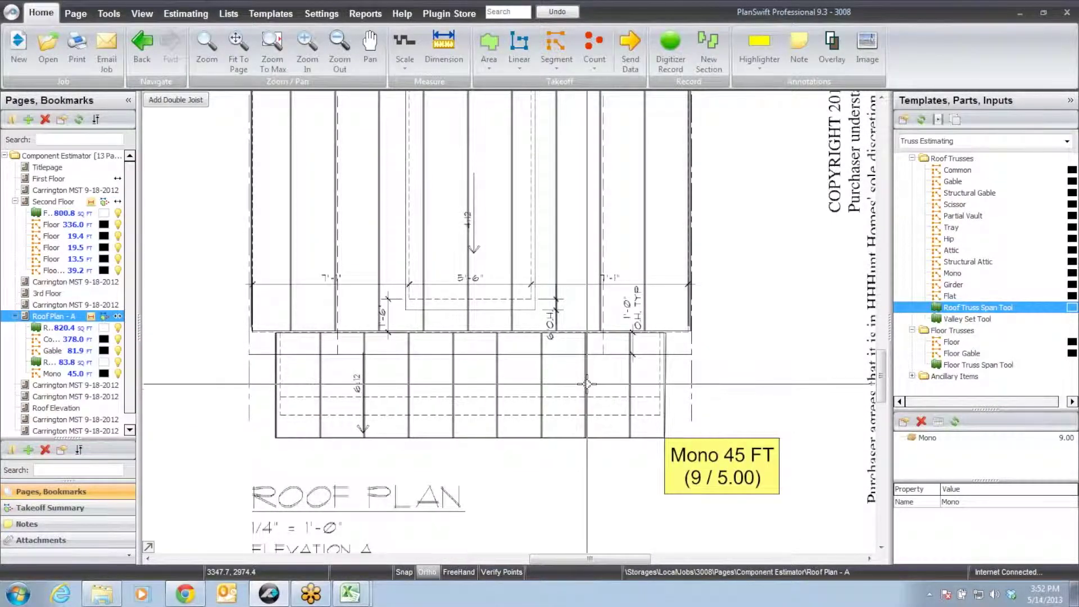
{"action": "left_click_drag", "start_coordinate": [735, 398], "coordinate": [904, 184]}
Review the Gable template's pitch, keep it at 8, and close its properties.
{"action": "left_click", "coordinate": [576, 254]}
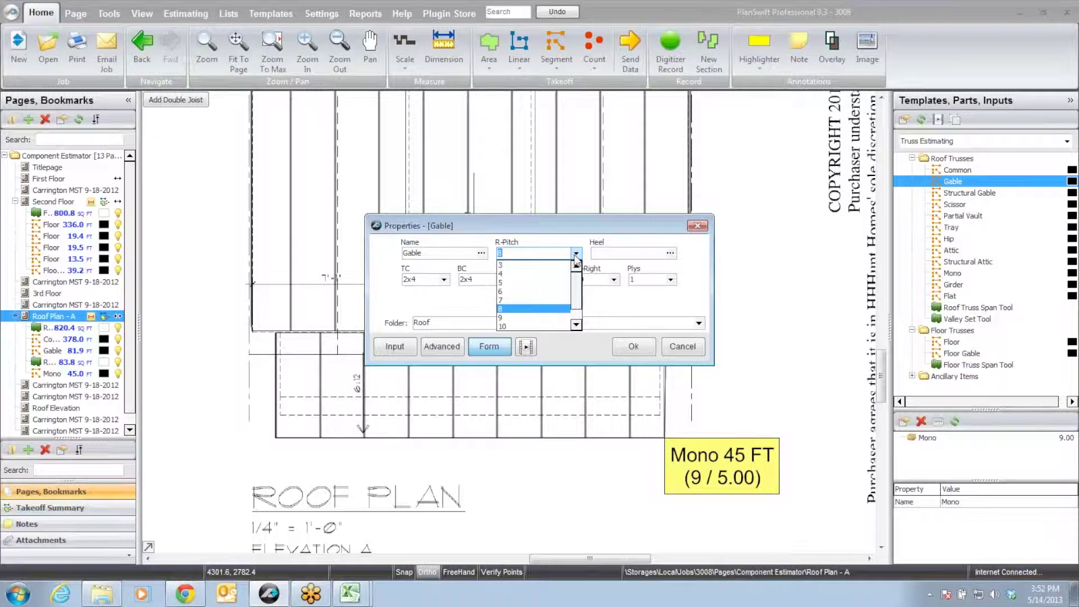
{"action": "left_click", "coordinate": [576, 256]}
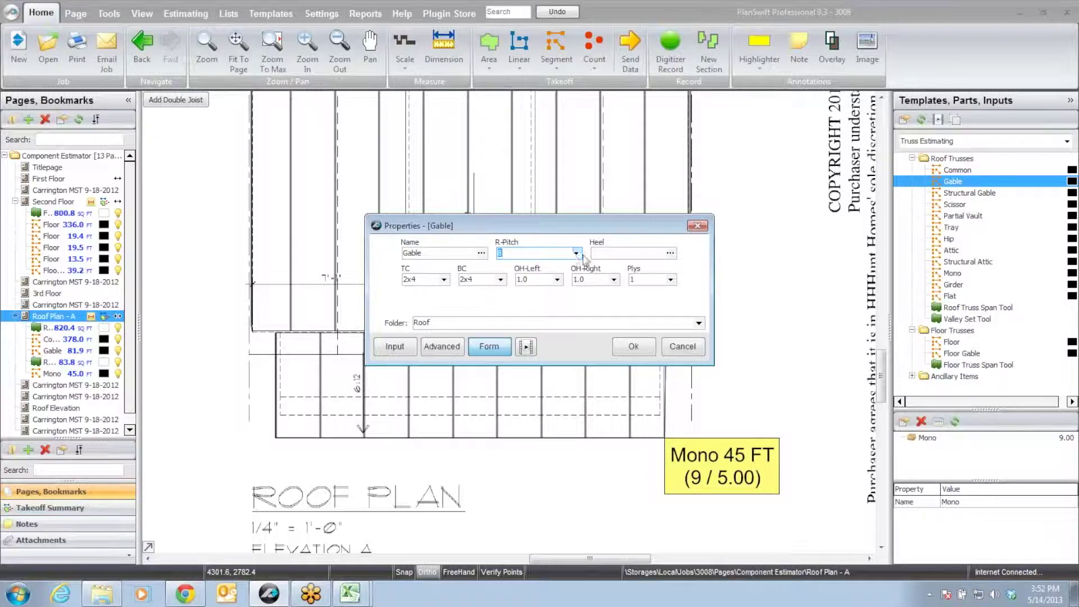
{"action": "left_click", "coordinate": [683, 347]}
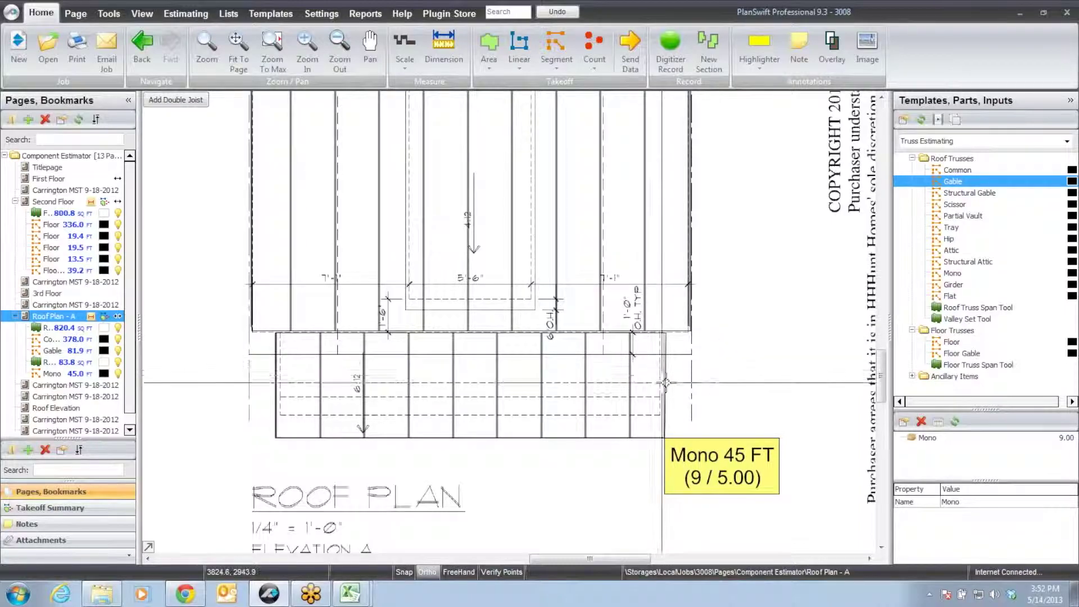
Give the Mono truss template pitch 6 and heel 6.
{"action": "double_click", "coordinate": [898, 275]}
{"action": "left_click", "coordinate": [576, 255]}
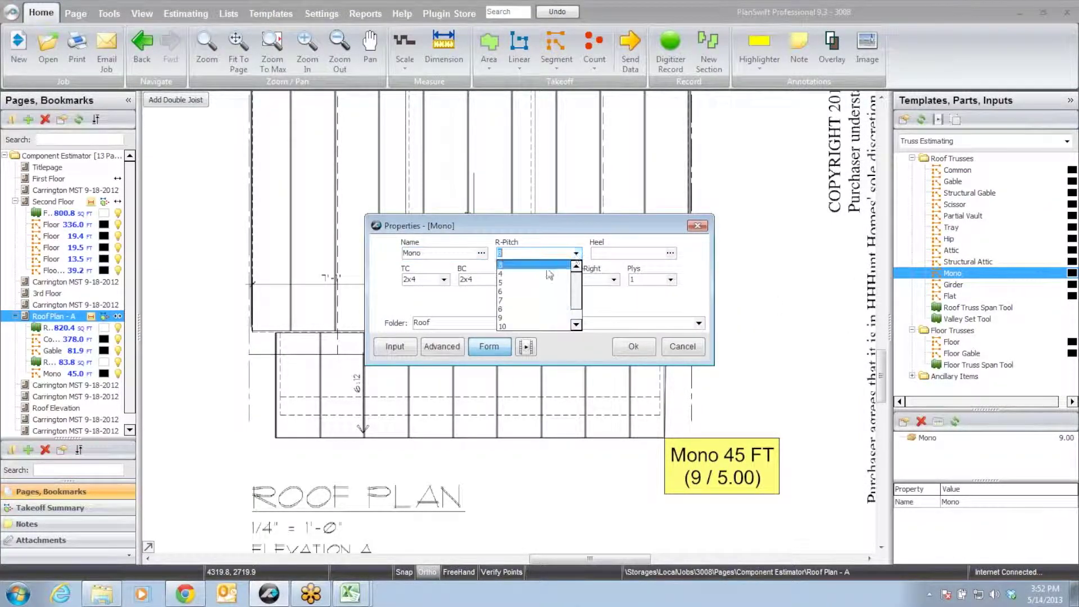
{"action": "left_click", "coordinate": [610, 267]}
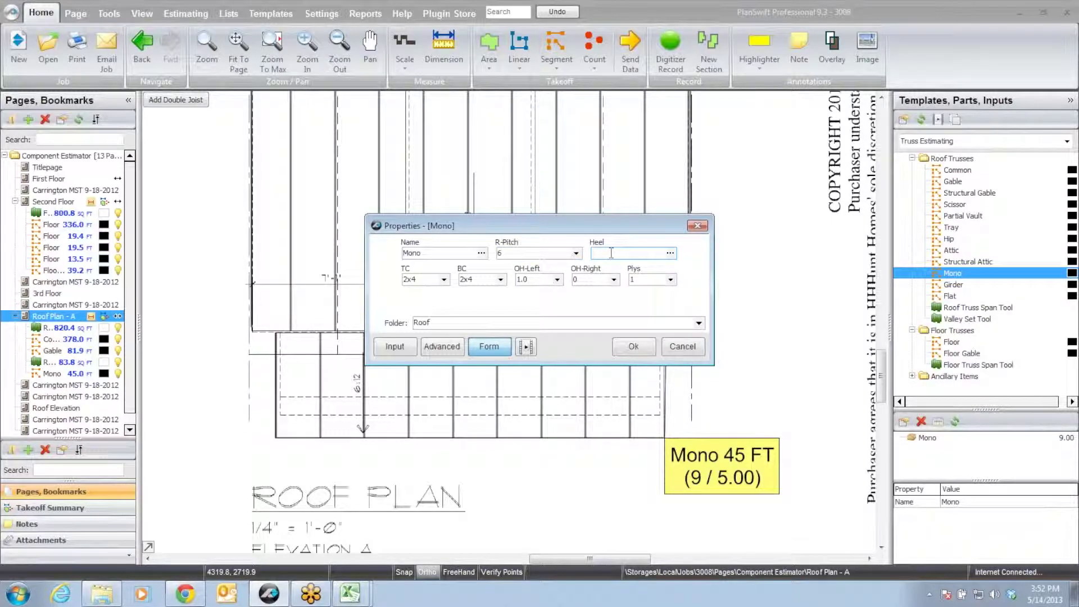
{"action": "left_click", "coordinate": [630, 347]}
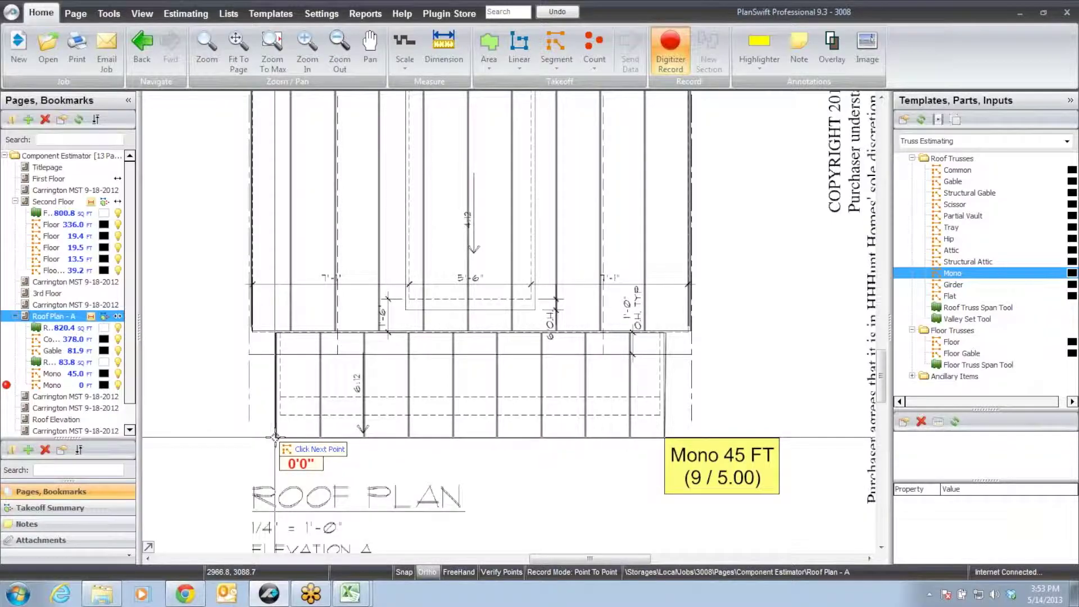
Draw a trial 4.7 FT mono line and delete it.
{"action": "left_click", "coordinate": [291, 341]}
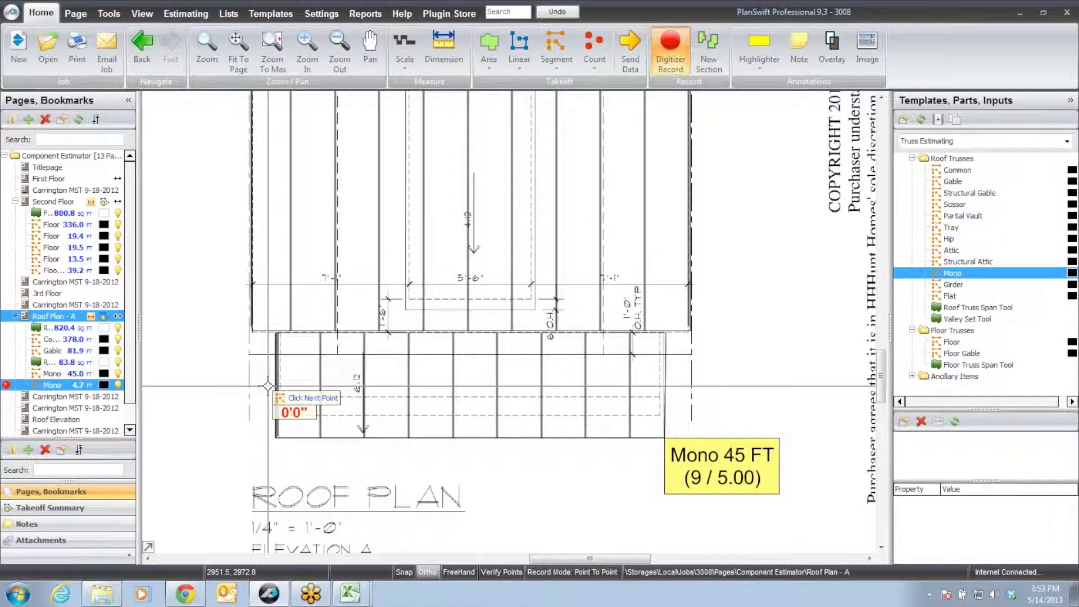
{"action": "key", "text": "Escape"}
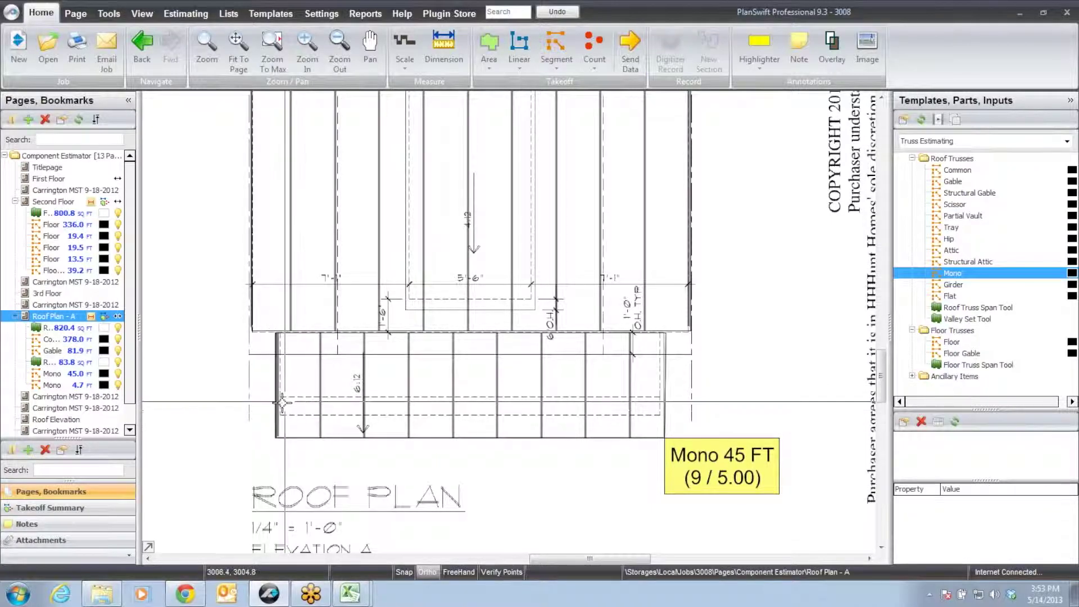
{"action": "key", "text": "Delete"}
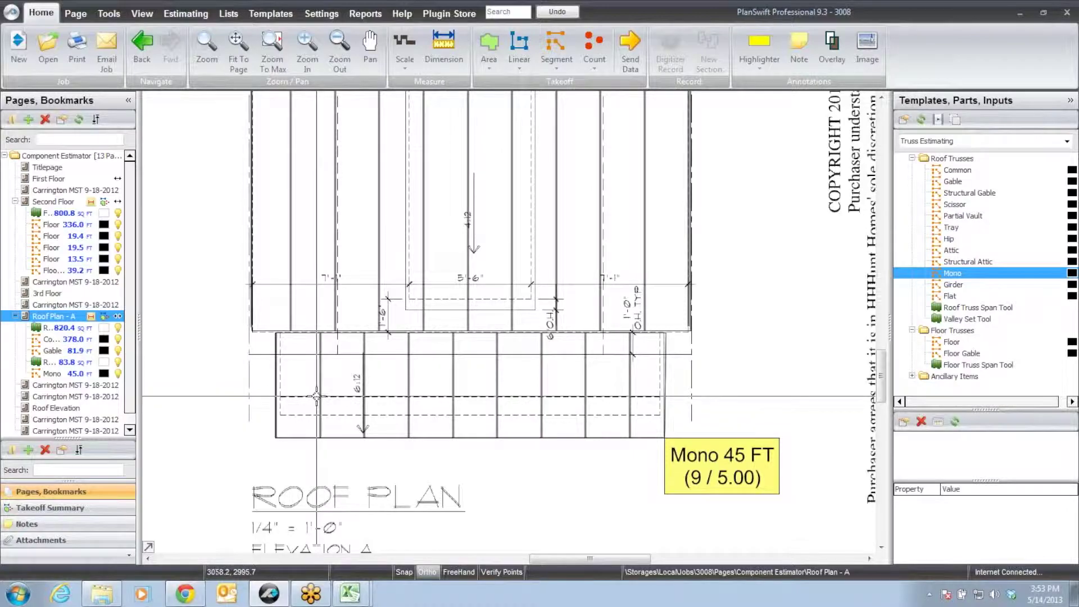
Copy the mono section and paste it into the 83.8 sq ft roof area under the same Mono item.
{"action": "left_click", "coordinate": [319, 395]}
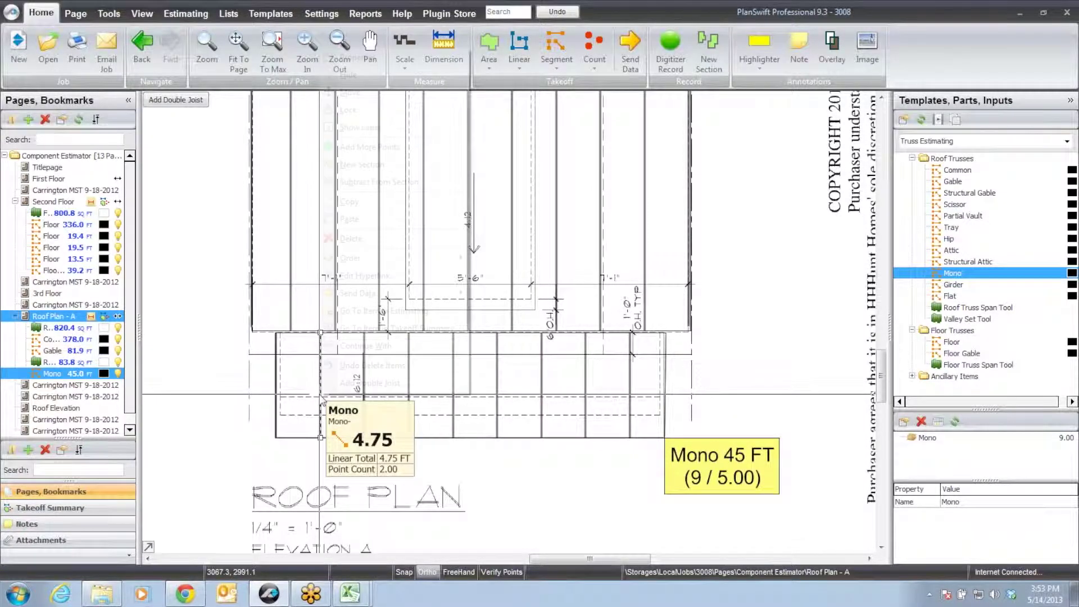
{"action": "right_click", "coordinate": [320, 395]}
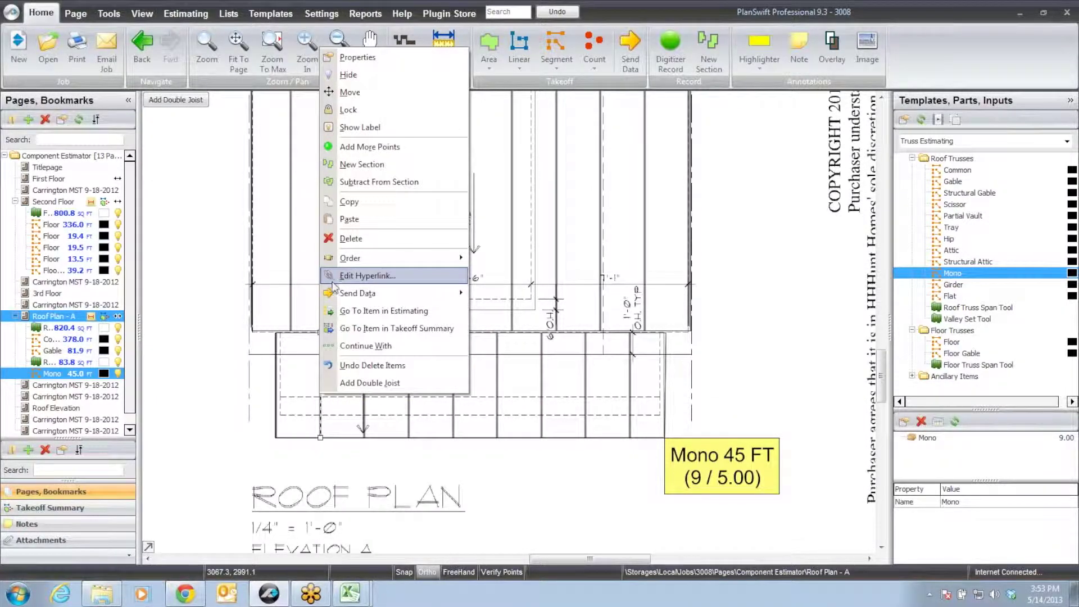
{"action": "left_click", "coordinate": [371, 203]}
{"action": "right_click", "coordinate": [286, 397]}
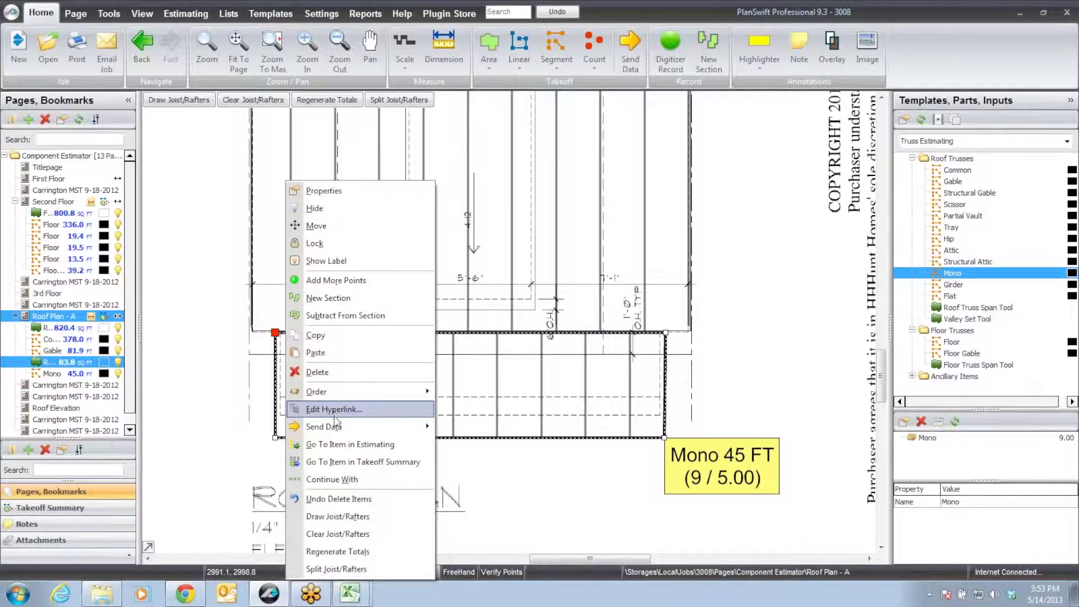
{"action": "left_click", "coordinate": [315, 354]}
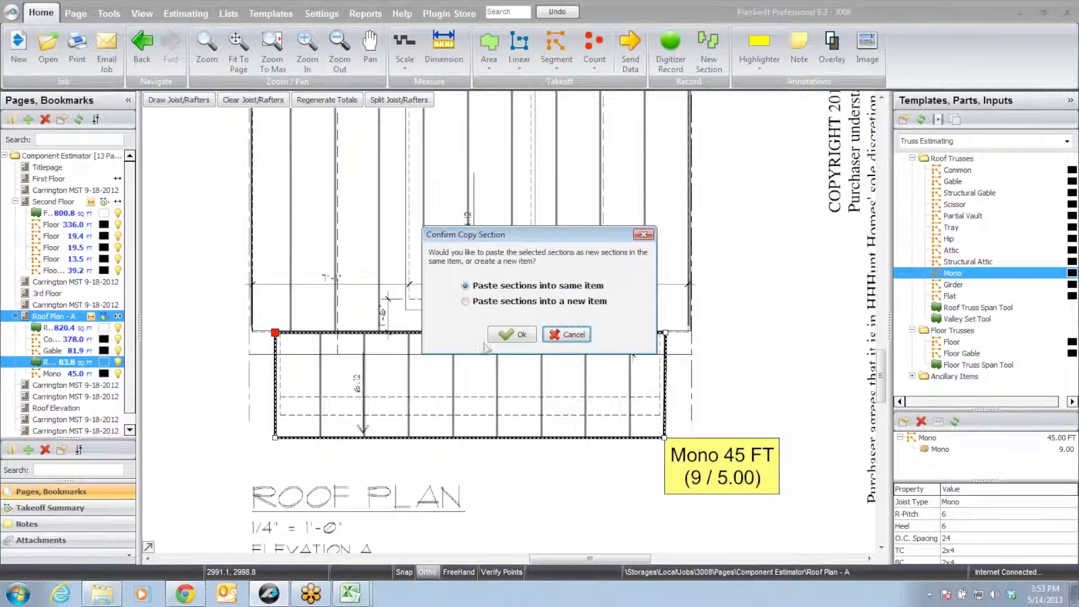
{"action": "left_click", "coordinate": [510, 336]}
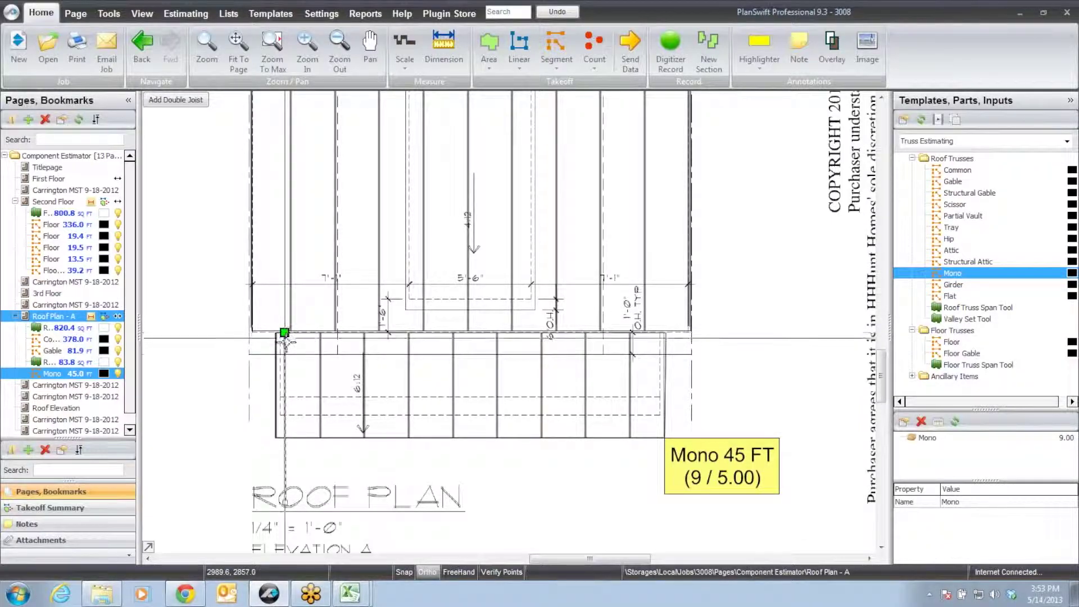
Draw the mono line down the left wall and regenerate totals to 10 trusses, 50 ft.
{"action": "left_click", "coordinate": [285, 502]}
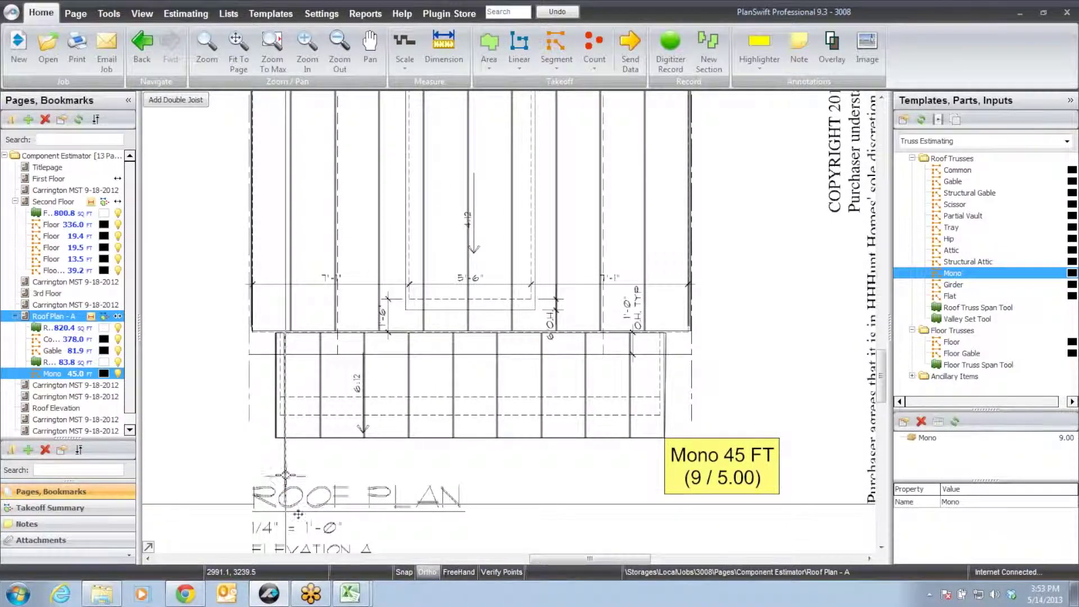
{"action": "double_click", "coordinate": [285, 435]}
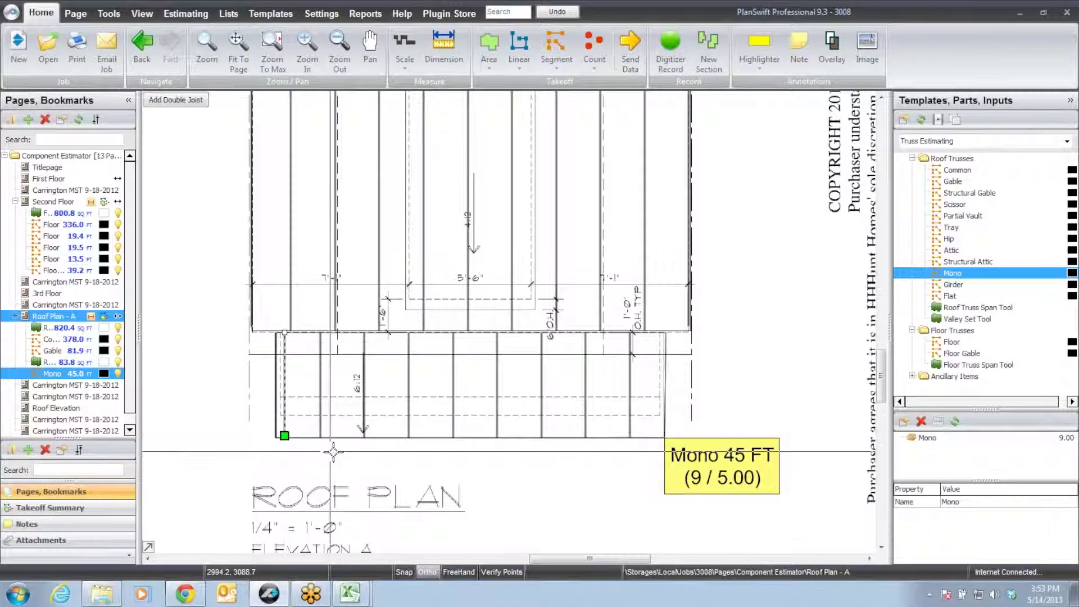
{"action": "left_click", "coordinate": [392, 389]}
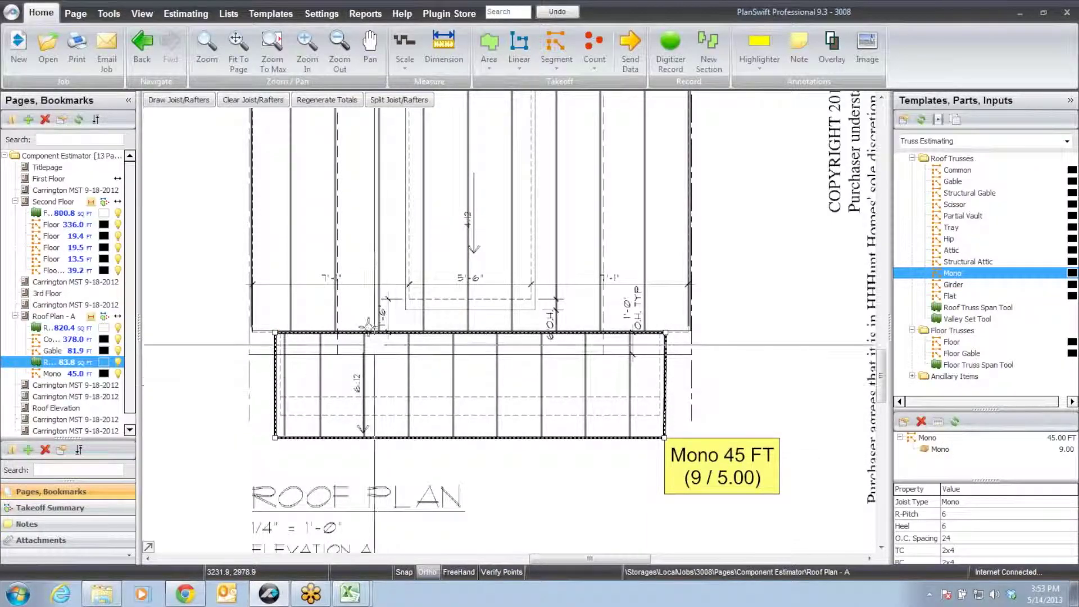
{"action": "left_click", "coordinate": [331, 101]}
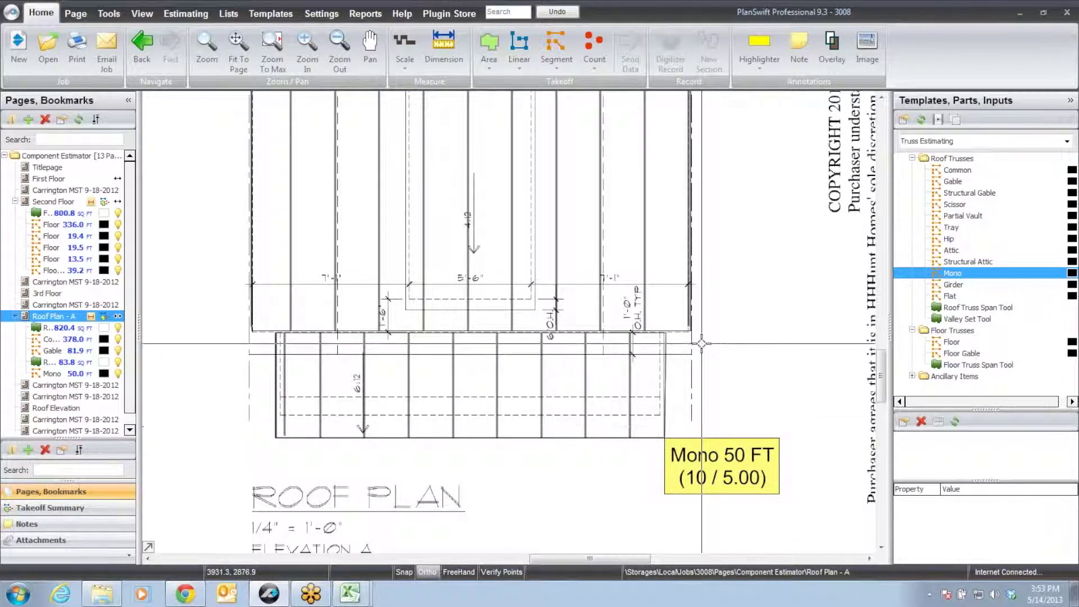
Bring the upper roof into view and give the Valley Set Tool an R-Pitch of 10.
{"action": "scroll", "coordinate": [714, 444], "scroll_direction": "down", "scroll_amount": 3}
{"action": "scroll", "coordinate": [390, 438], "scroll_direction": "up", "scroll_amount": 2}
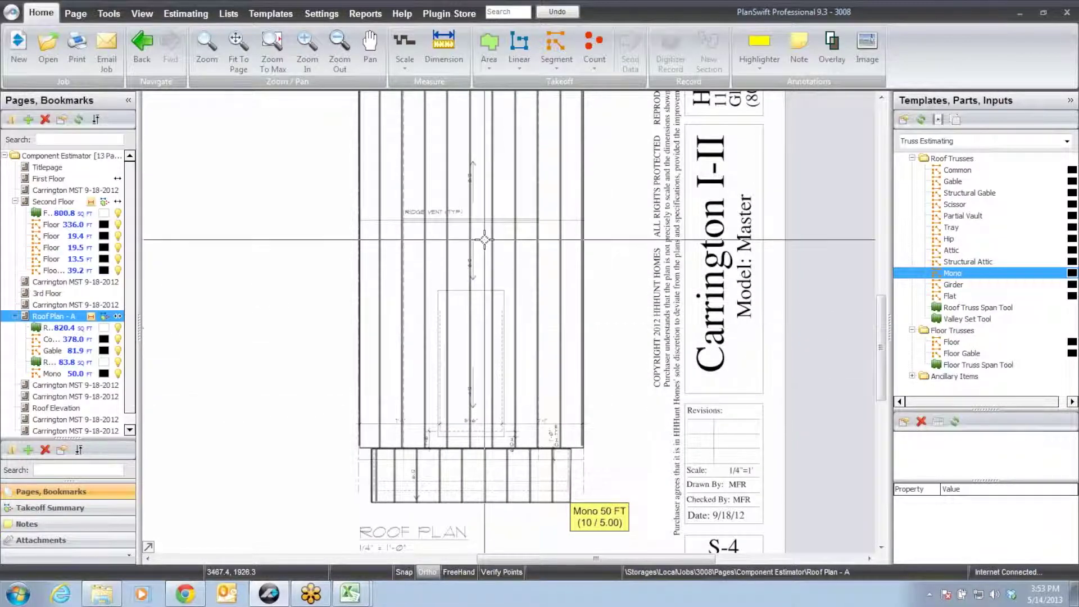
{"action": "double_click", "coordinate": [901, 321]}
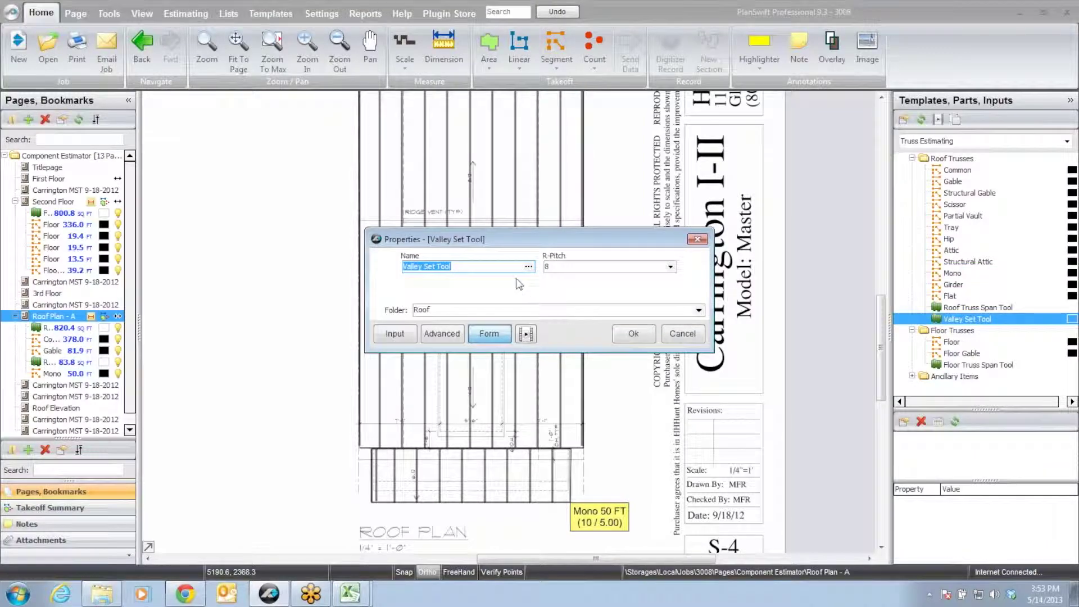
{"action": "left_click", "coordinate": [670, 268]}
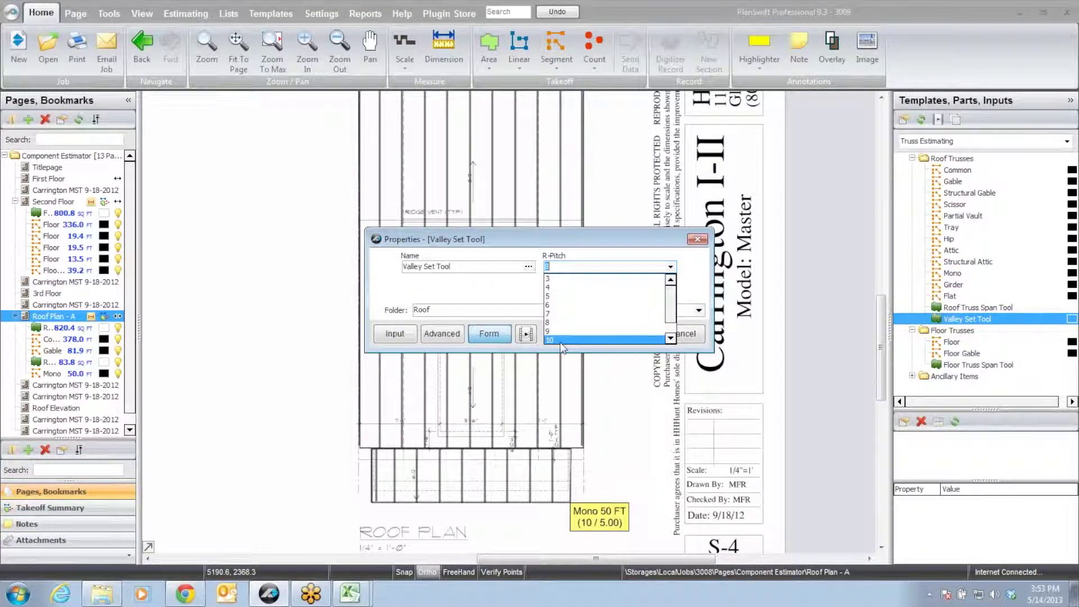
{"action": "left_click", "coordinate": [561, 340]}
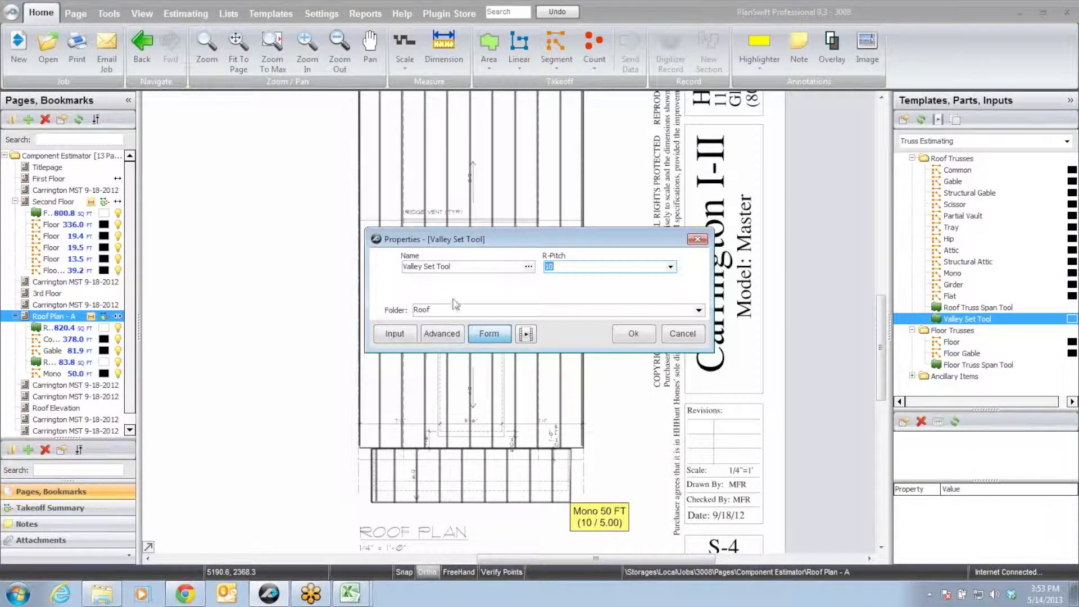
{"action": "left_click", "coordinate": [633, 335]}
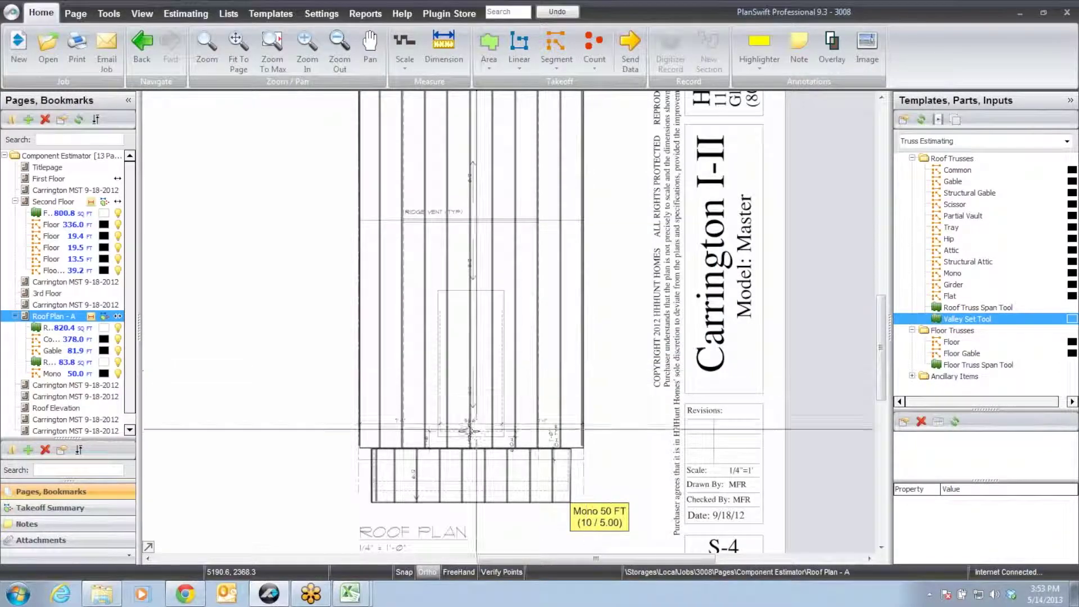
Outline the upper roof's valley triangle and set its span points, placing the Valley 104 FT label.
{"action": "left_click", "coordinate": [363, 445]}
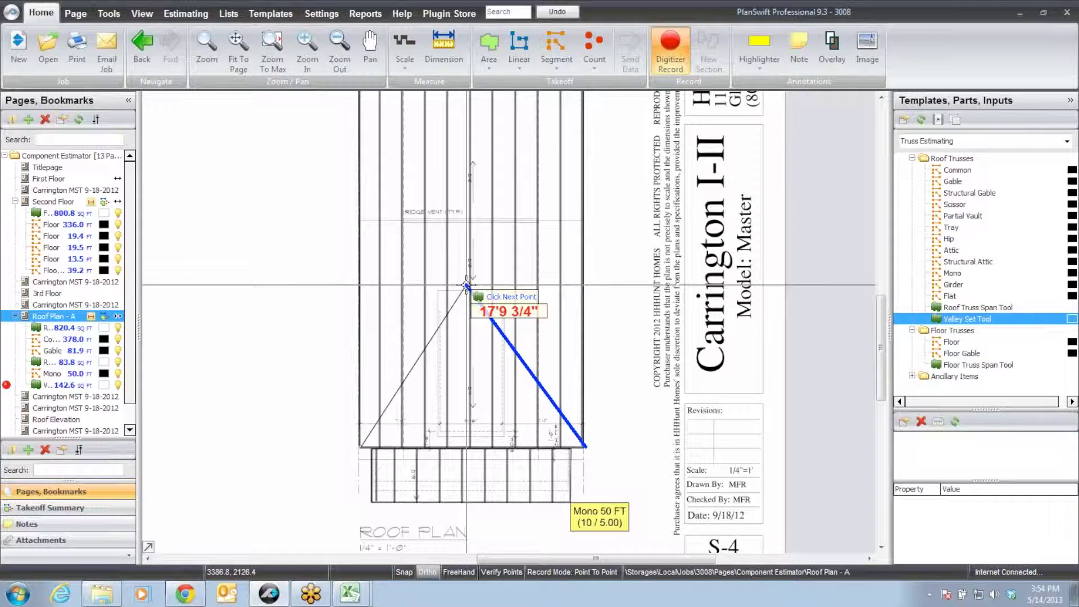
{"action": "right_click", "coordinate": [466, 285]}
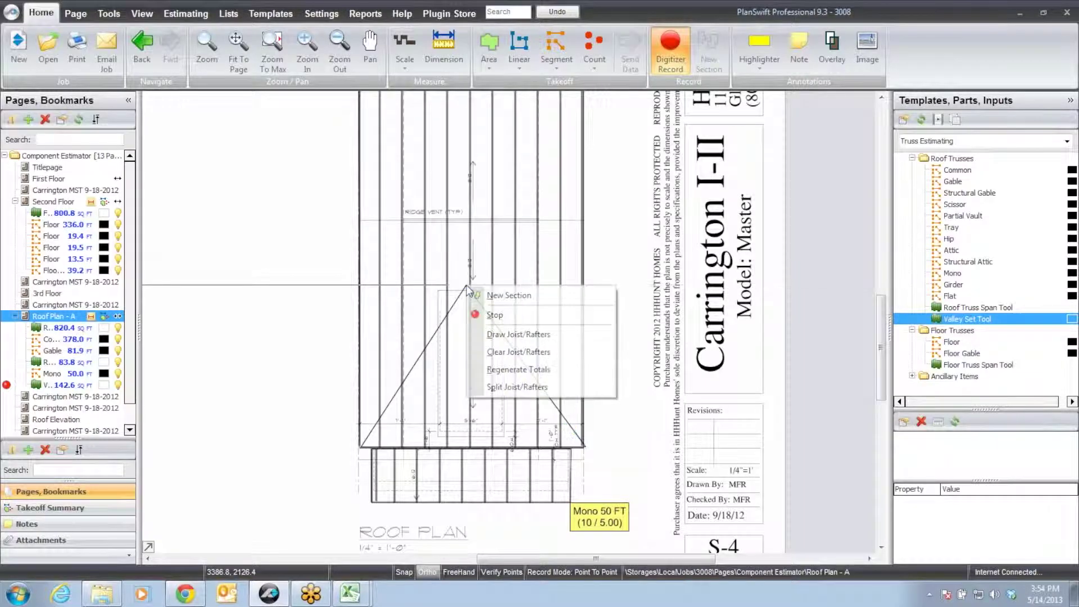
{"action": "left_click", "coordinate": [495, 315]}
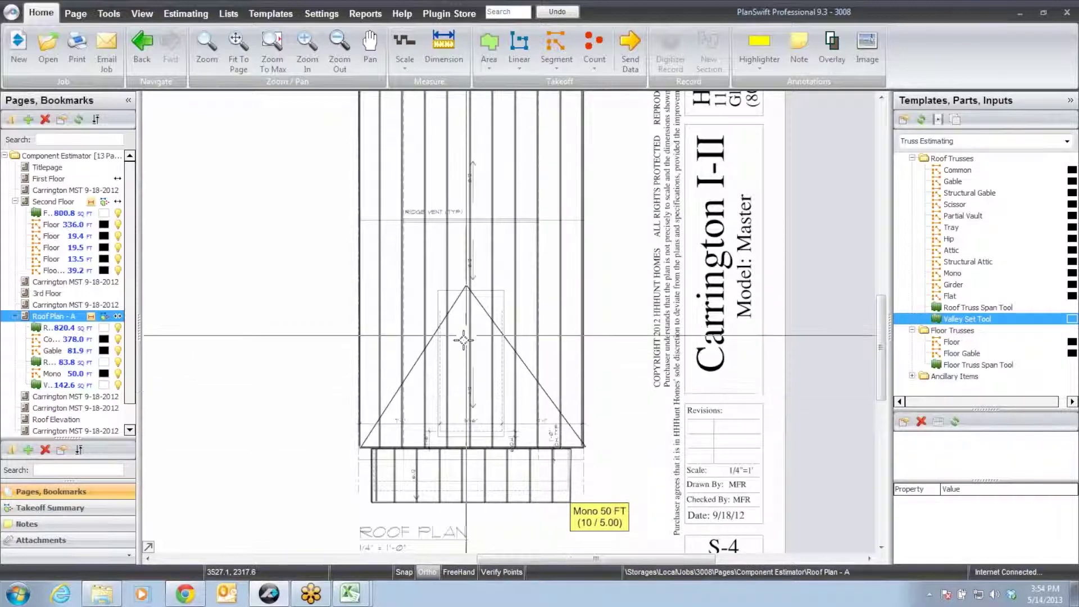
{"action": "left_click", "coordinate": [452, 306]}
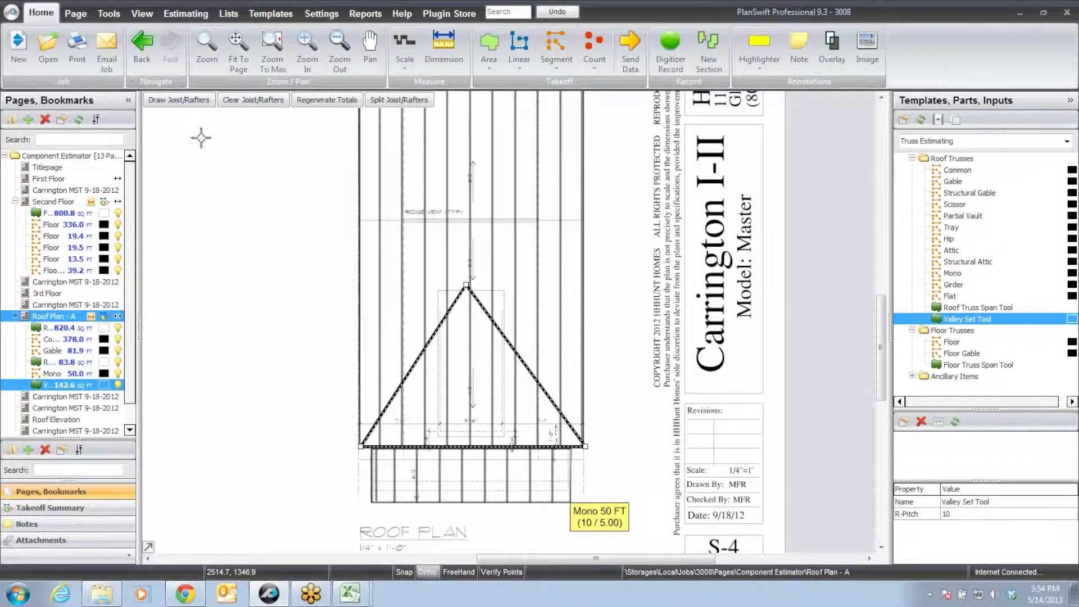
{"action": "left_click", "coordinate": [361, 446]}
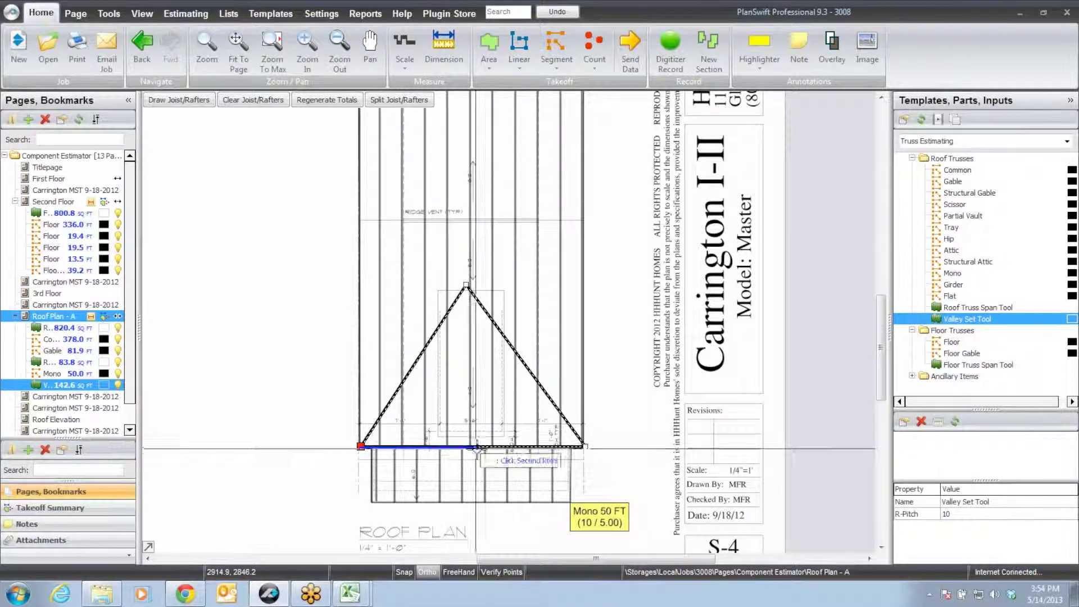
{"action": "left_click", "coordinate": [585, 448]}
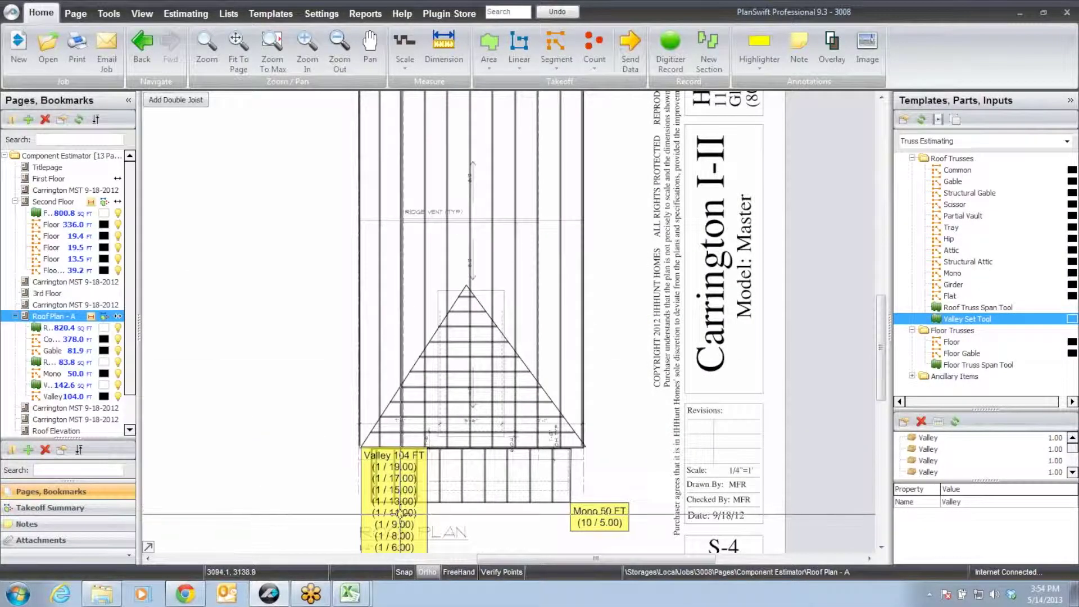
{"action": "left_click_drag", "start_coordinate": [399, 512], "coordinate": [335, 446]}
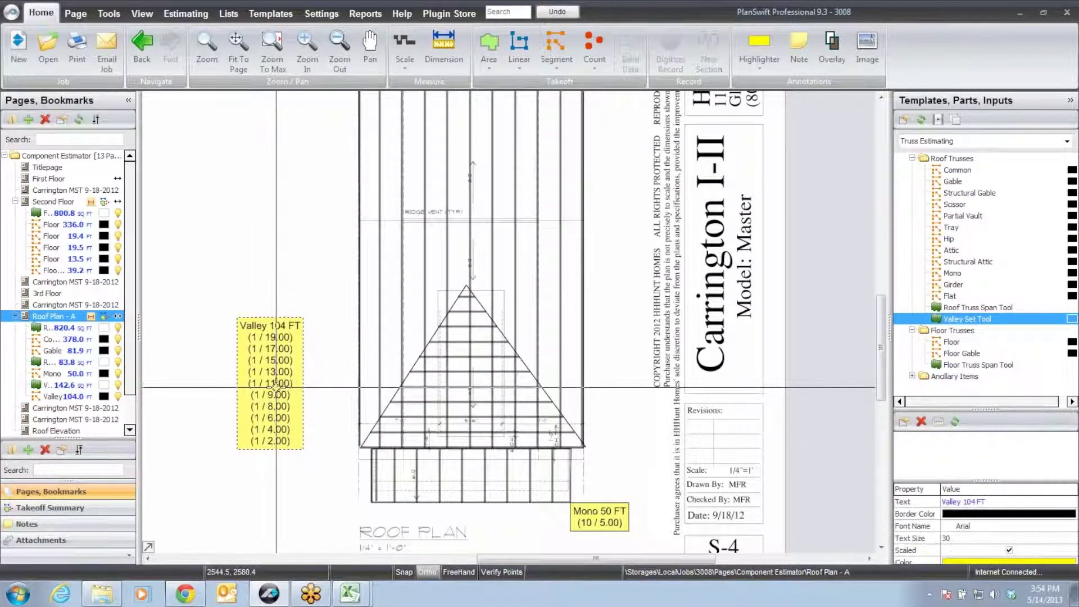
Reapply the valley set at the triangle's apex and regenerate totals to 102 FT, moving the label alongside.
{"action": "left_click", "coordinate": [457, 302]}
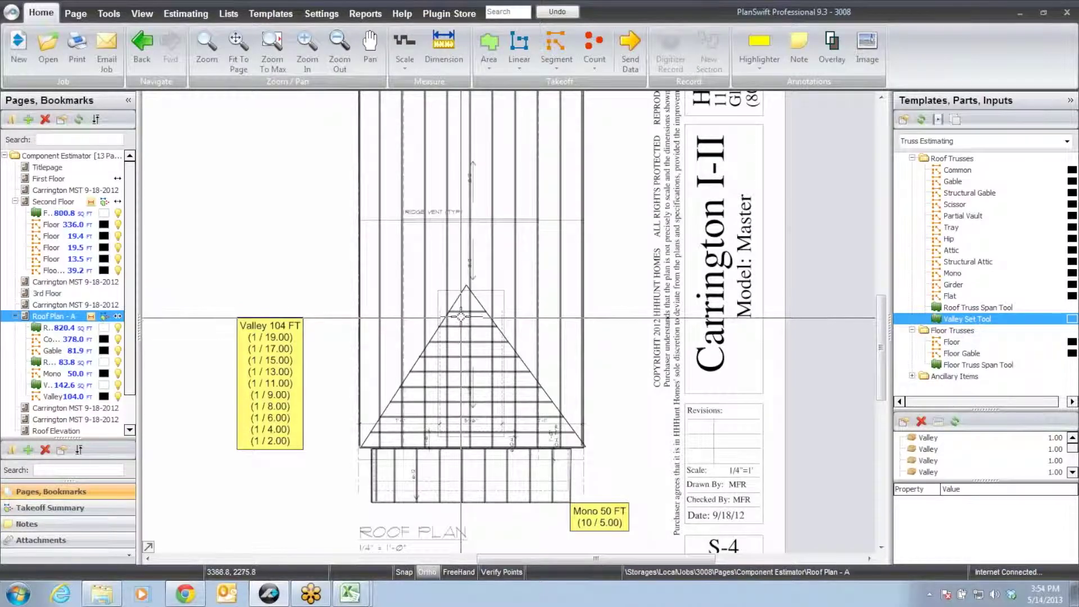
{"action": "left_click", "coordinate": [458, 316]}
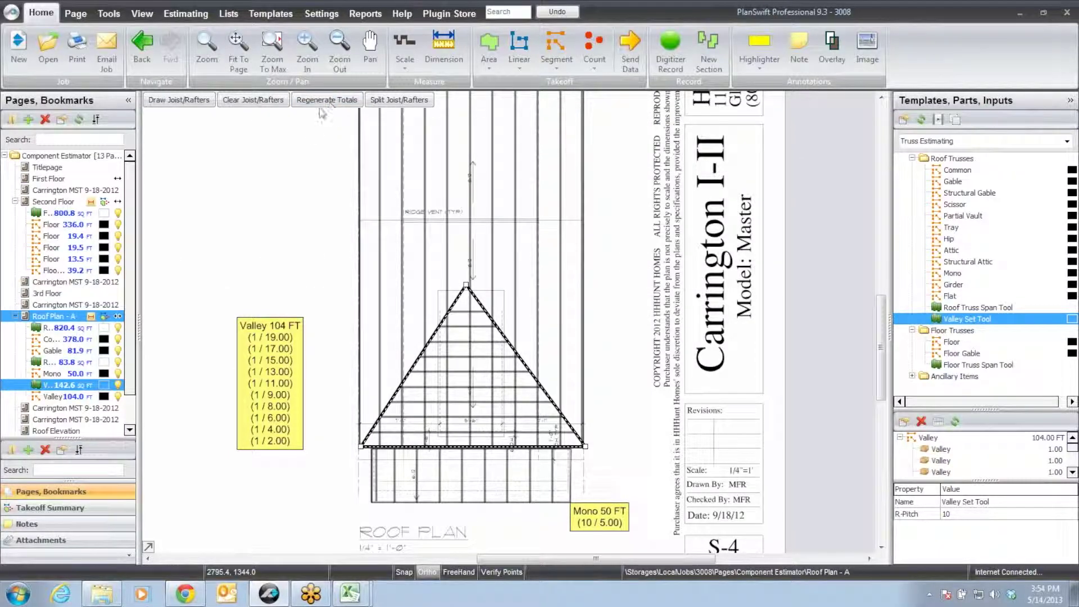
{"action": "left_click", "coordinate": [299, 200]}
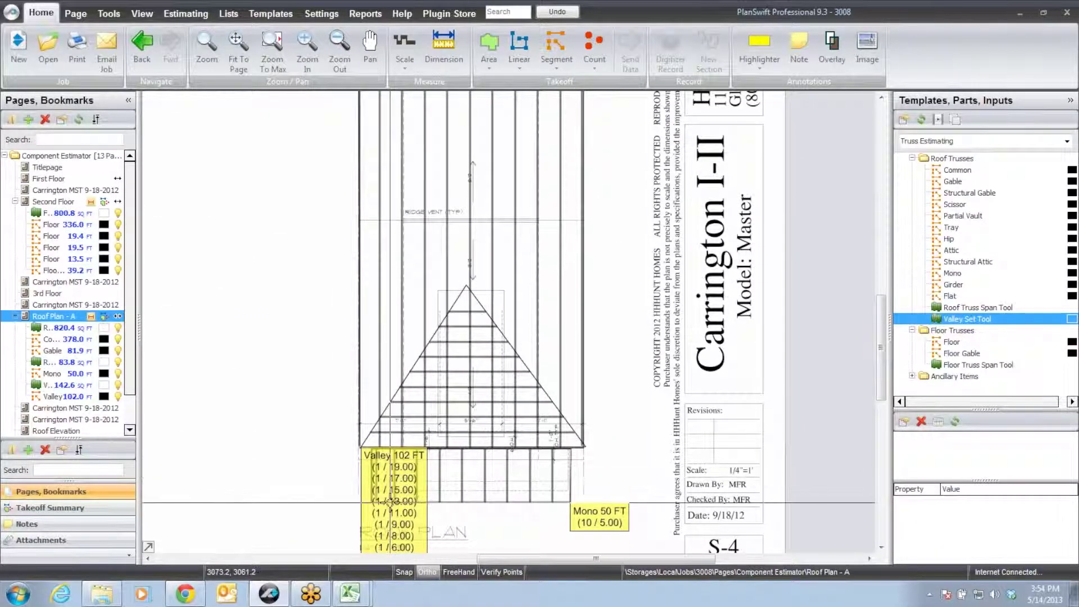
{"action": "left_click_drag", "start_coordinate": [391, 506], "coordinate": [249, 350]}
{"action": "left_click", "coordinate": [294, 241]}
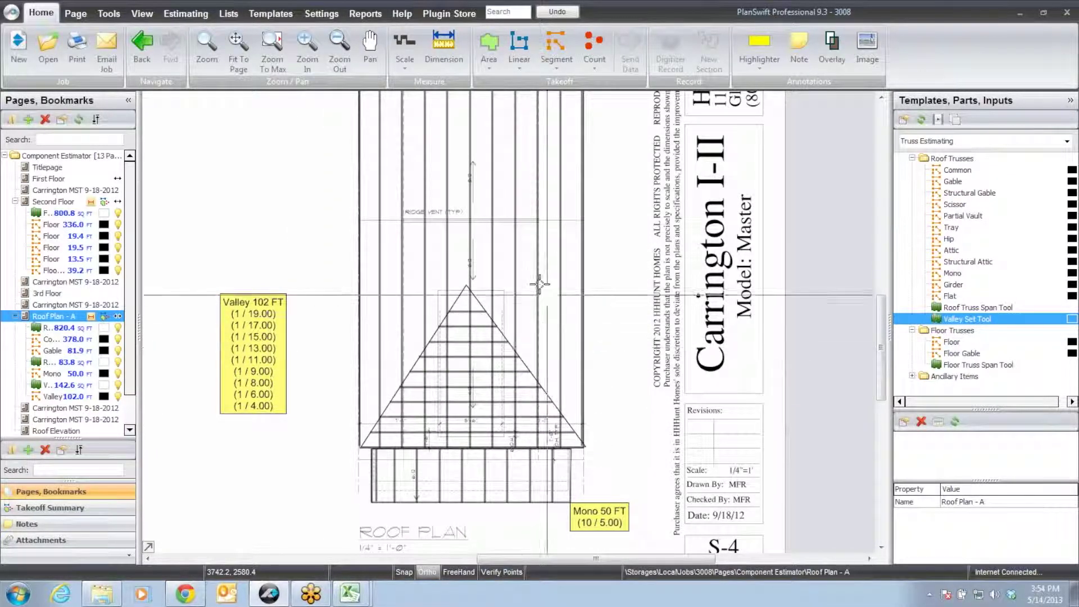
Delete the Floor folder from the estimate in the Estimating view.
{"action": "left_click", "coordinate": [202, 15]}
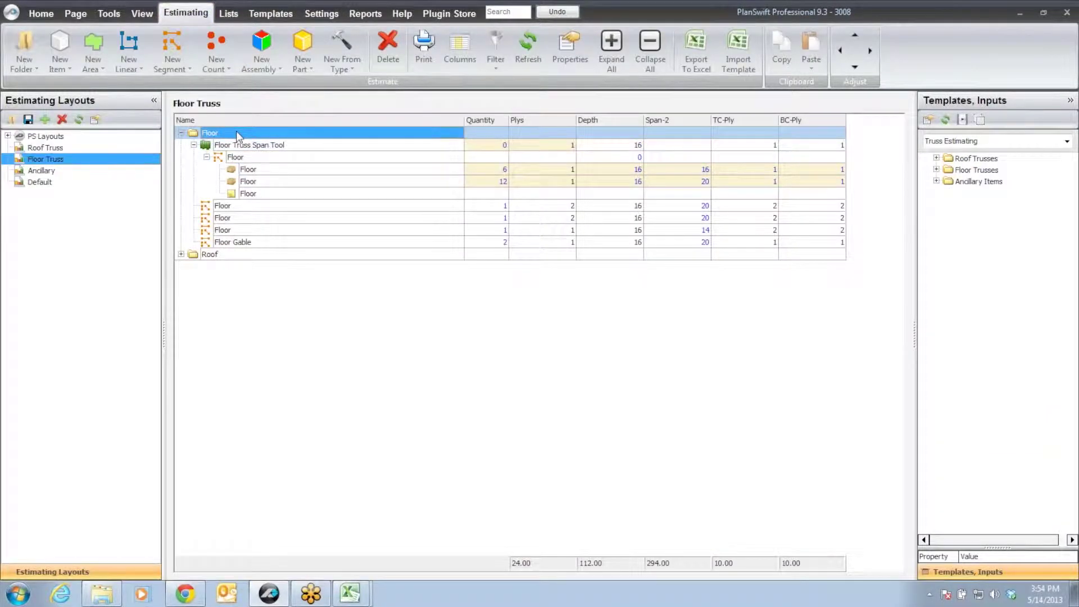
{"action": "right_click", "coordinate": [237, 134]}
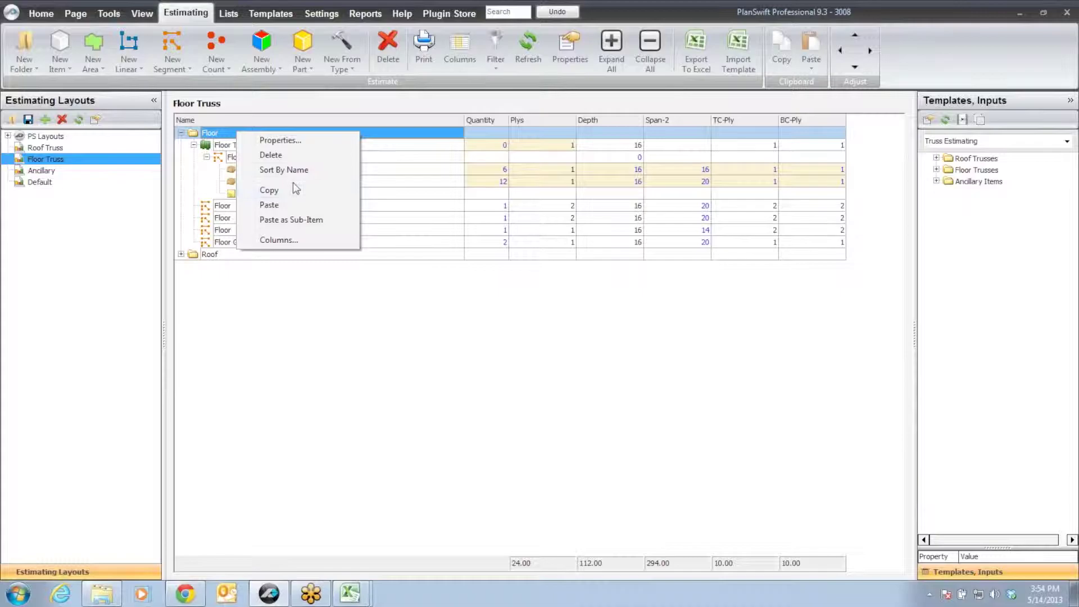
{"action": "left_click", "coordinate": [220, 138]}
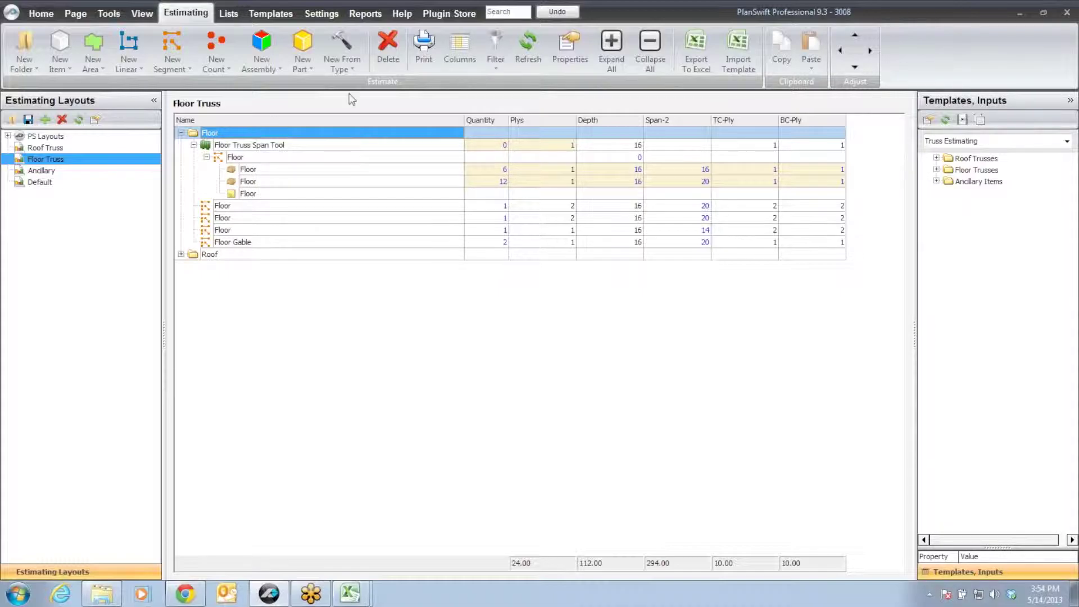
{"action": "left_click", "coordinate": [387, 50]}
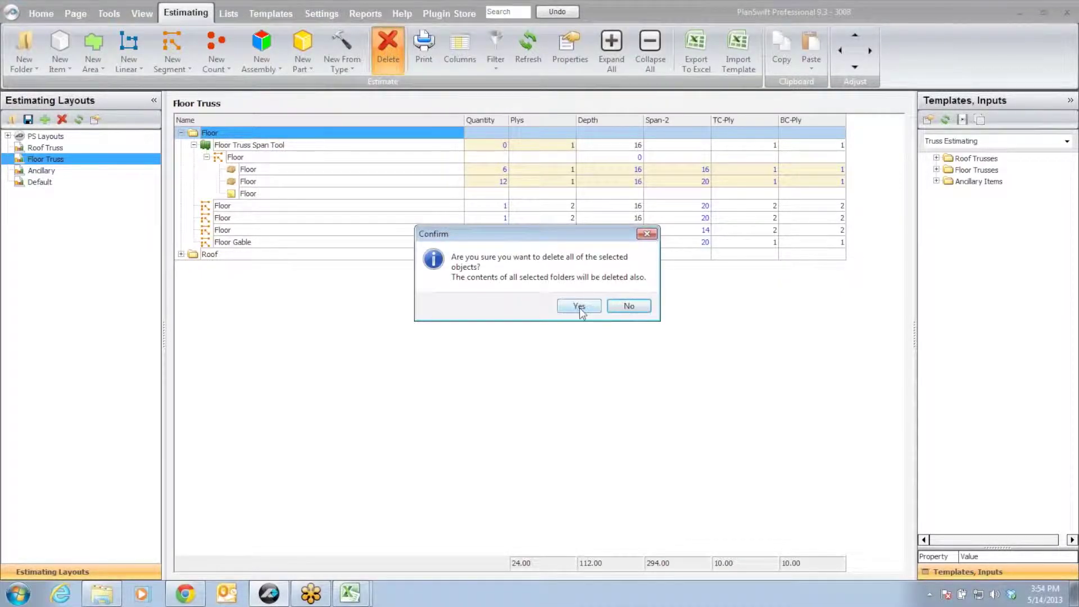
{"action": "left_click", "coordinate": [579, 307]}
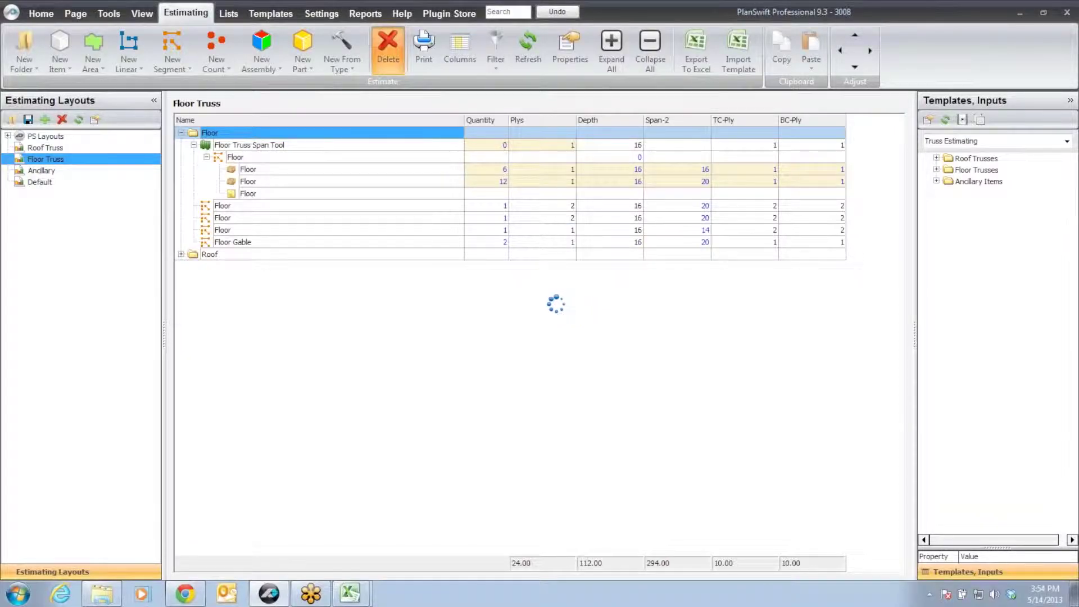
Expand the Roof folder's span tools to list the Common, Gable and Mono trusses.
{"action": "left_click", "coordinate": [182, 132]}
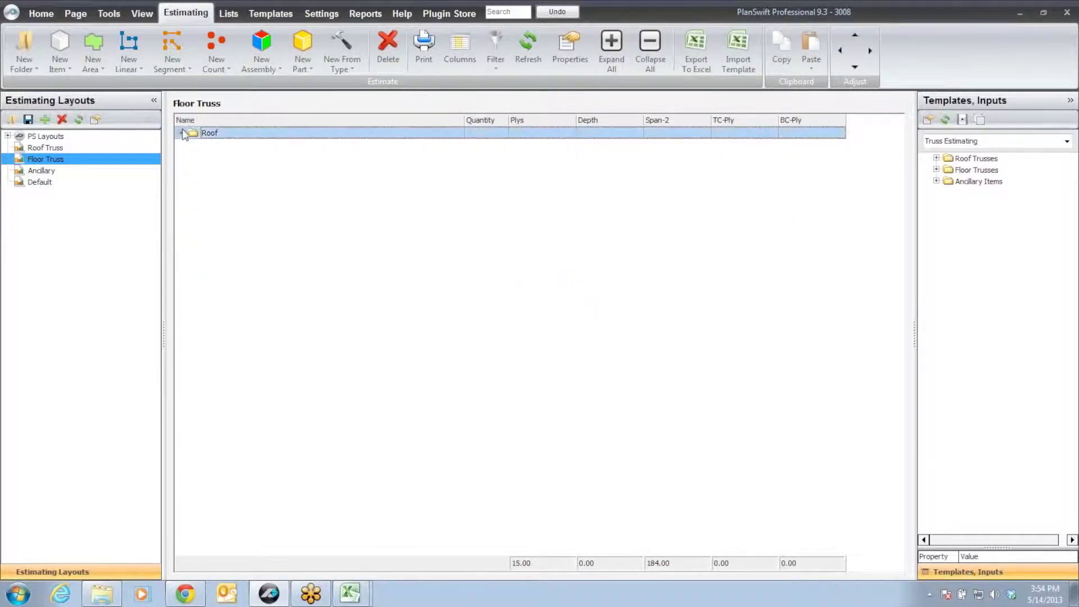
{"action": "left_click", "coordinate": [193, 145]}
{"action": "left_click", "coordinate": [199, 157]}
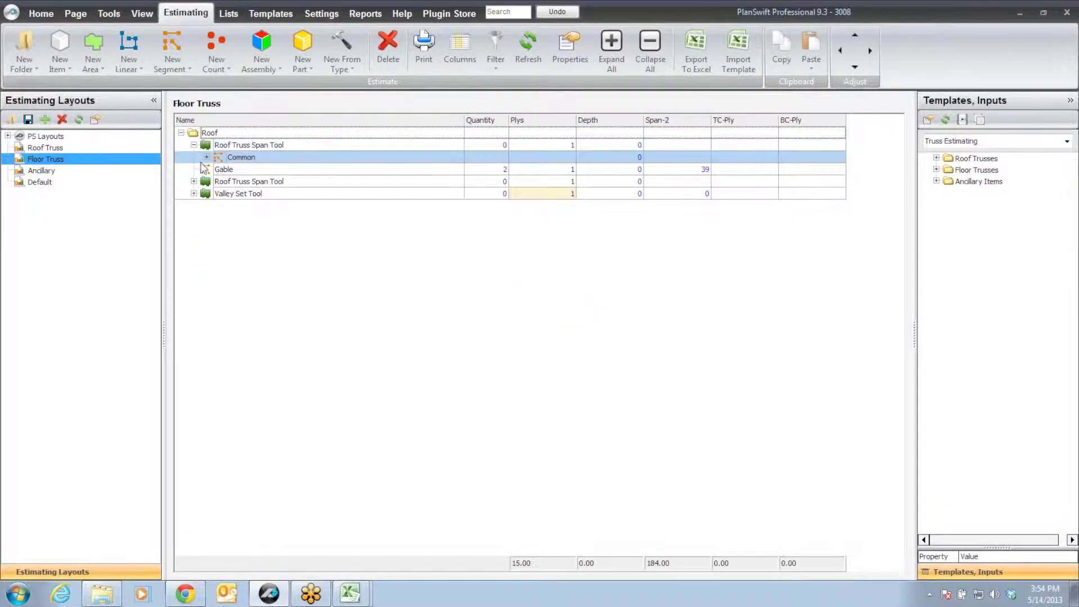
{"action": "left_click", "coordinate": [207, 157]}
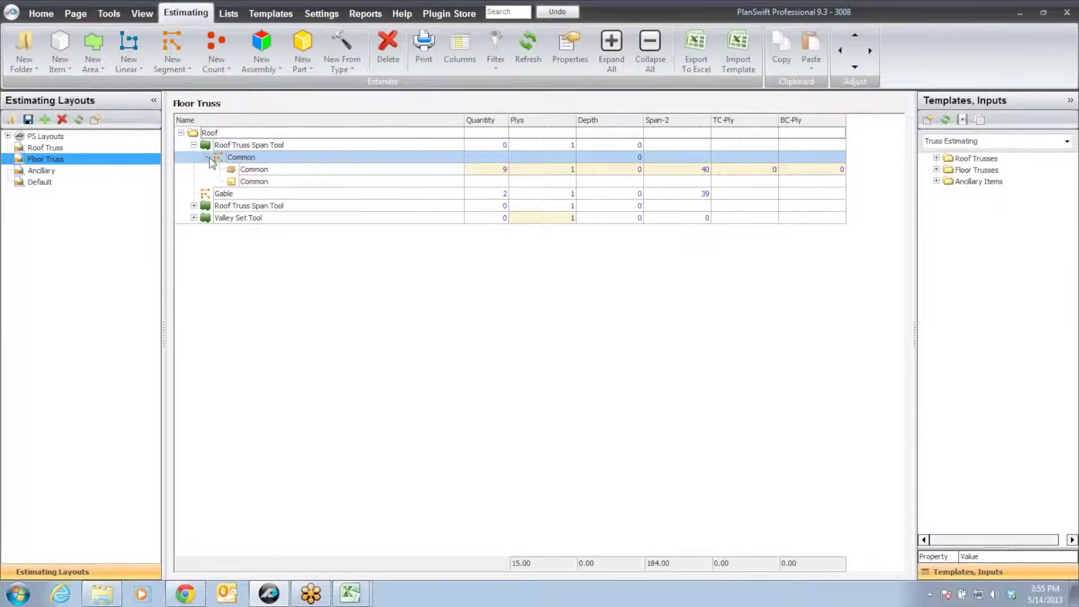
{"action": "left_click", "coordinate": [237, 206]}
{"action": "left_click", "coordinate": [237, 193]}
{"action": "left_click", "coordinate": [236, 205]}
{"action": "left_click", "coordinate": [194, 206]}
{"action": "left_click", "coordinate": [225, 218]}
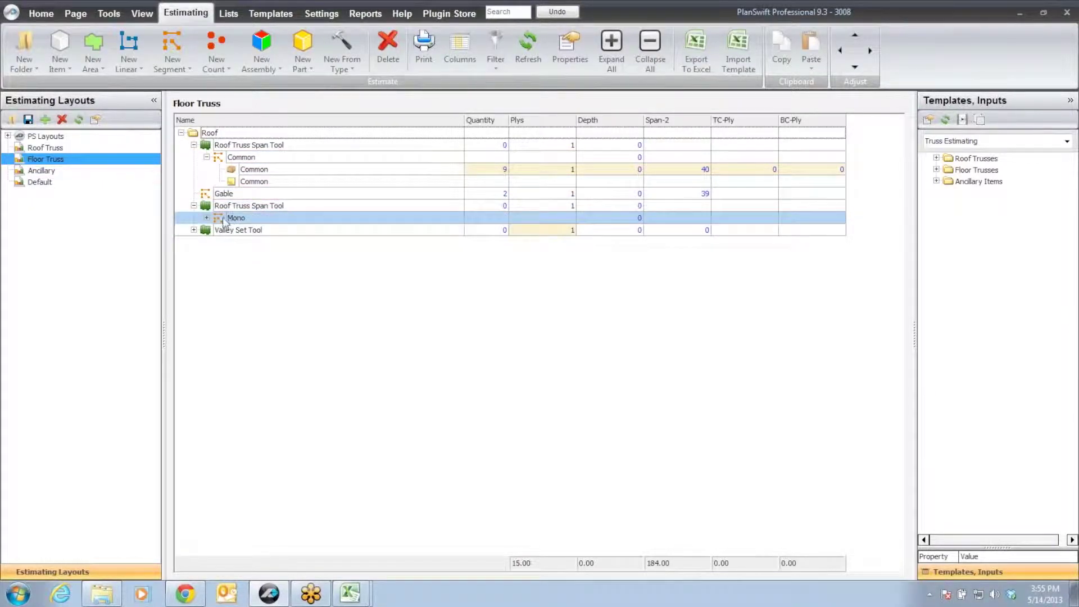
{"action": "left_click", "coordinate": [207, 219]}
Expand the Valley Set Tool and its Valley group to list the nine Valley members.
{"action": "left_click", "coordinate": [250, 256]}
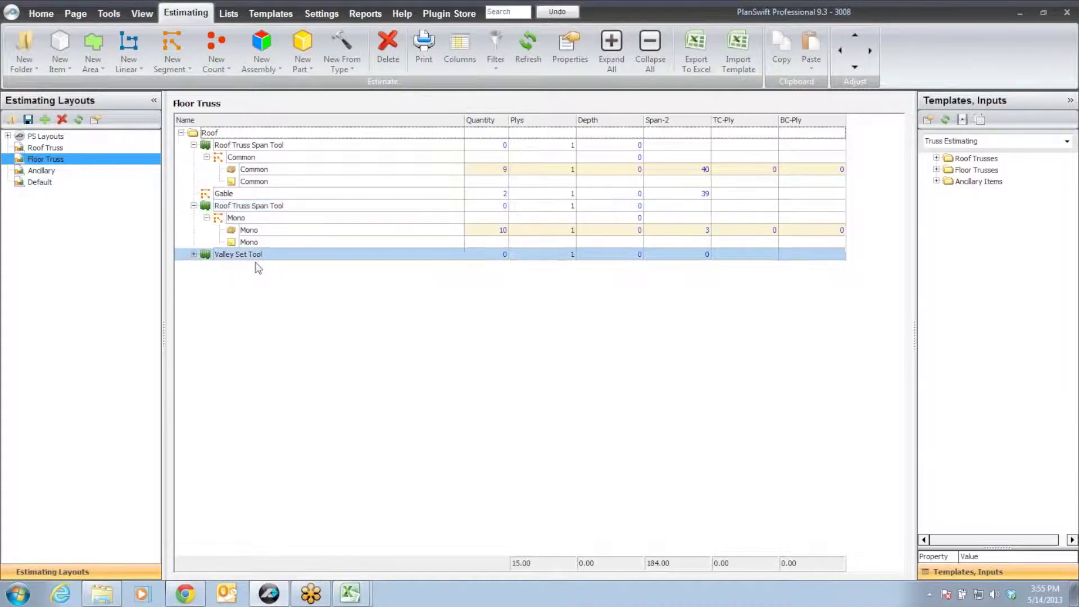
{"action": "left_click", "coordinate": [207, 285]}
{"action": "left_click", "coordinate": [198, 255]}
{"action": "left_click", "coordinate": [194, 254]}
{"action": "left_click", "coordinate": [212, 267]}
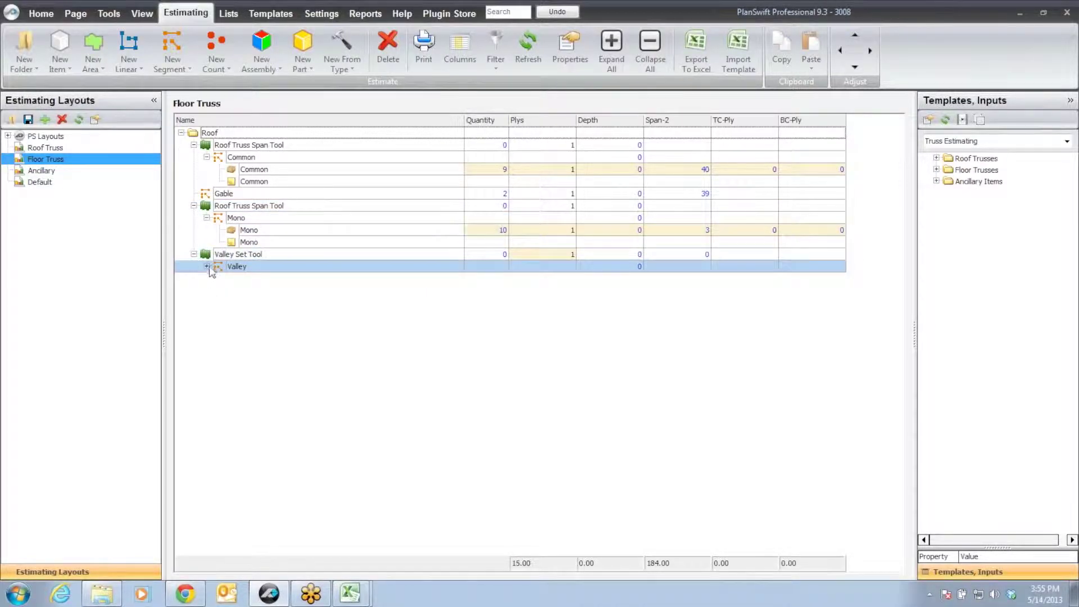
{"action": "left_click", "coordinate": [207, 266]}
{"action": "left_click", "coordinate": [752, 314]}
{"action": "left_click", "coordinate": [426, 351]}
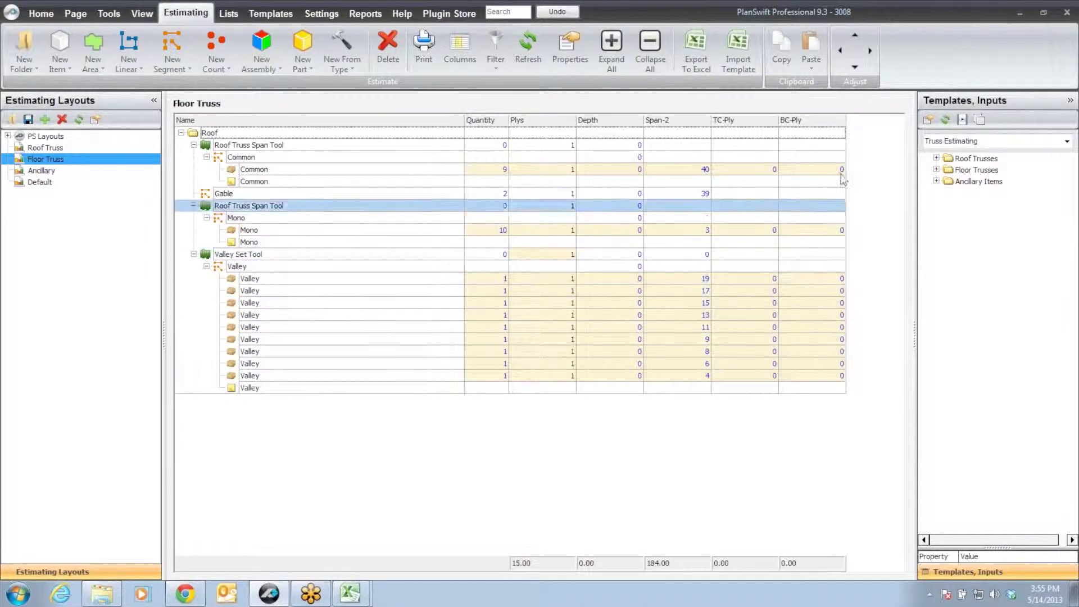
Switch to the Roof Truss estimating layout and enter a Gable truss quantity of 2.
{"action": "left_click", "coordinate": [49, 149]}
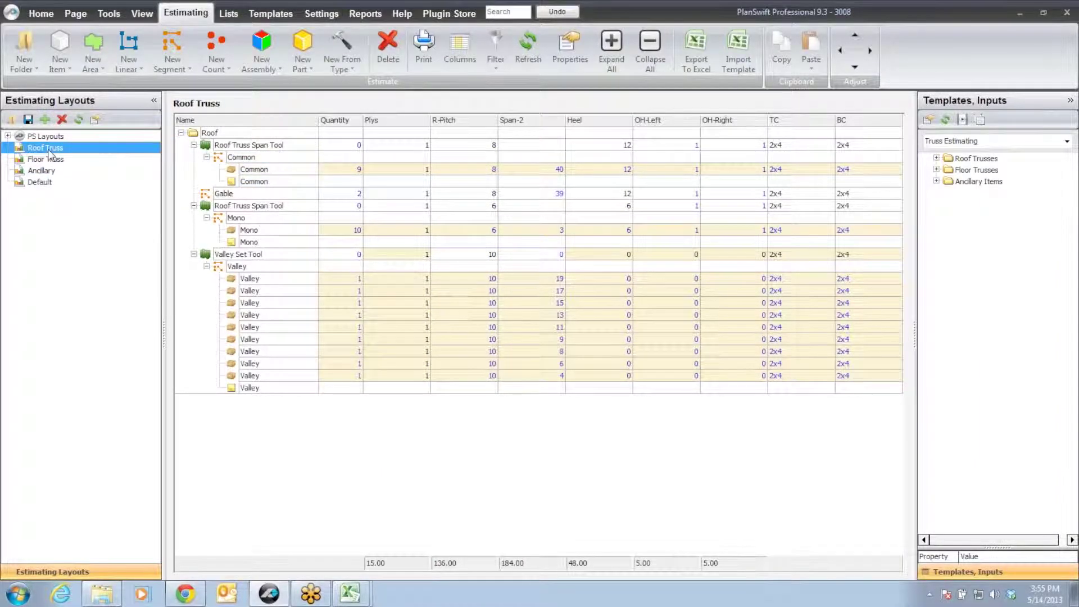
{"action": "left_click", "coordinate": [358, 193]}
{"action": "type", "text": "2"}
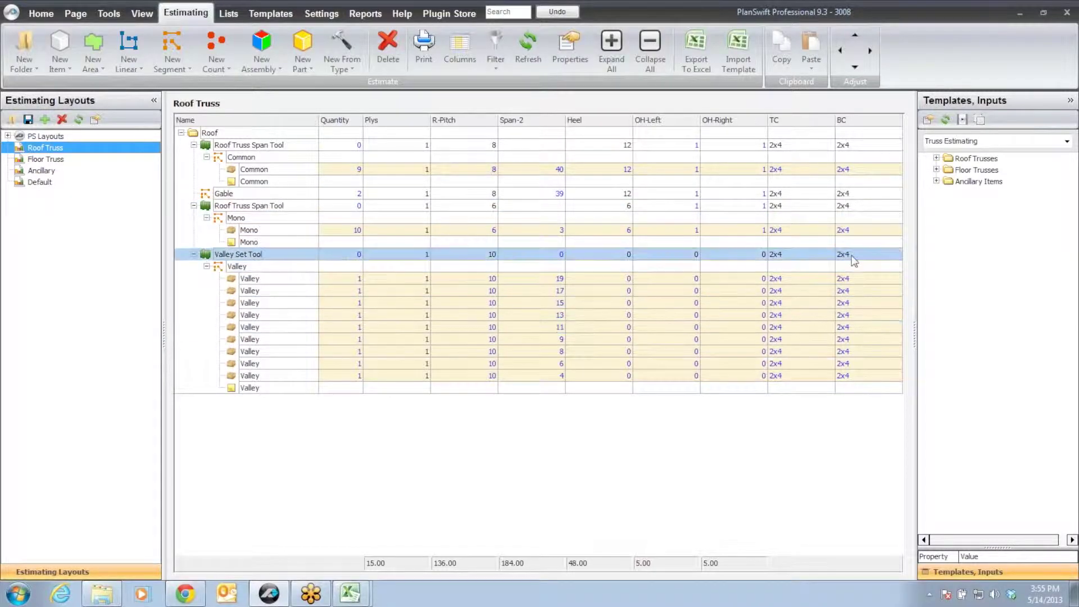
Open the Roof Truss Report, expand all rows, and save it to Excel as test2 on the Desktop.
{"action": "left_click", "coordinate": [363, 14]}
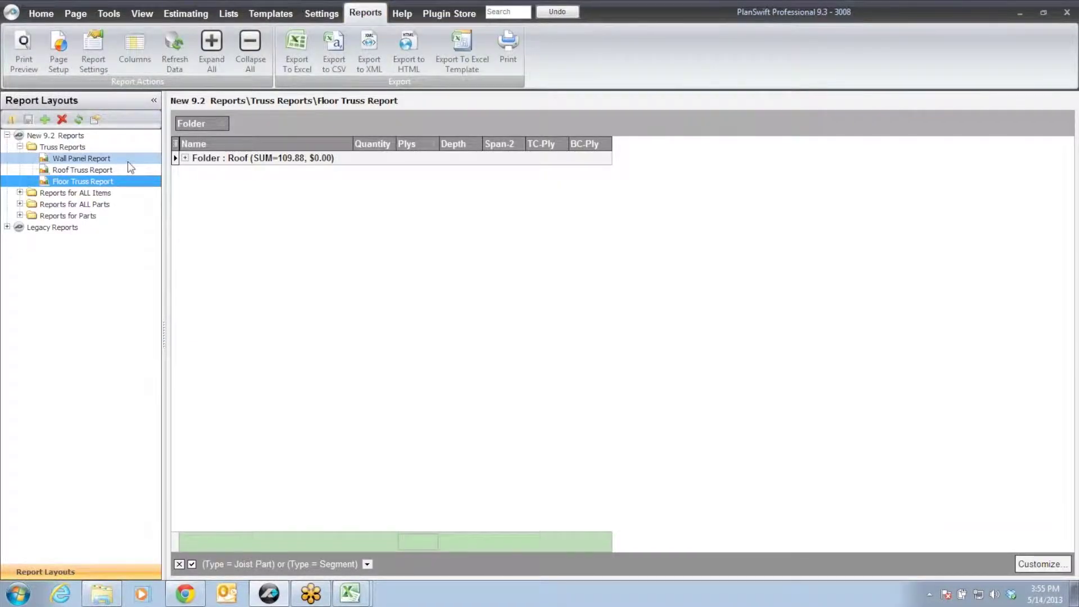
{"action": "left_click", "coordinate": [97, 171]}
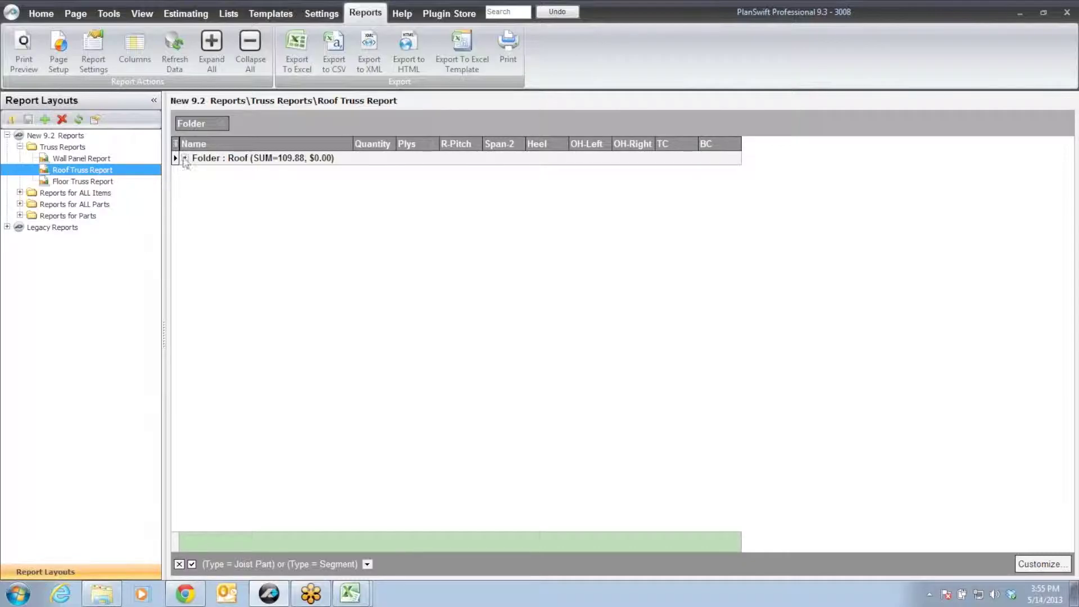
{"action": "left_click", "coordinate": [213, 49]}
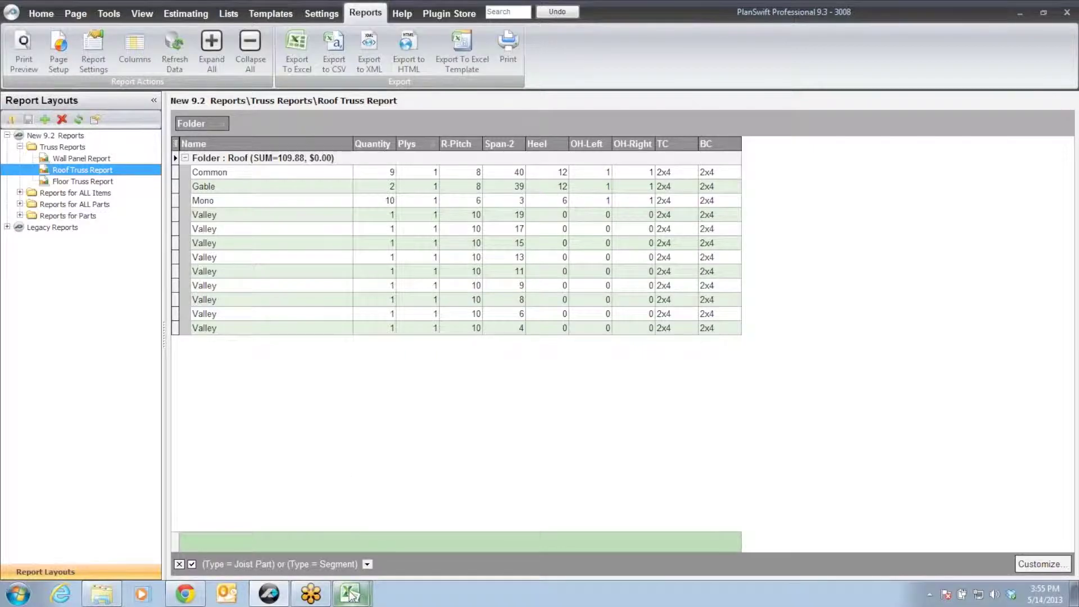
{"action": "left_click", "coordinate": [301, 51]}
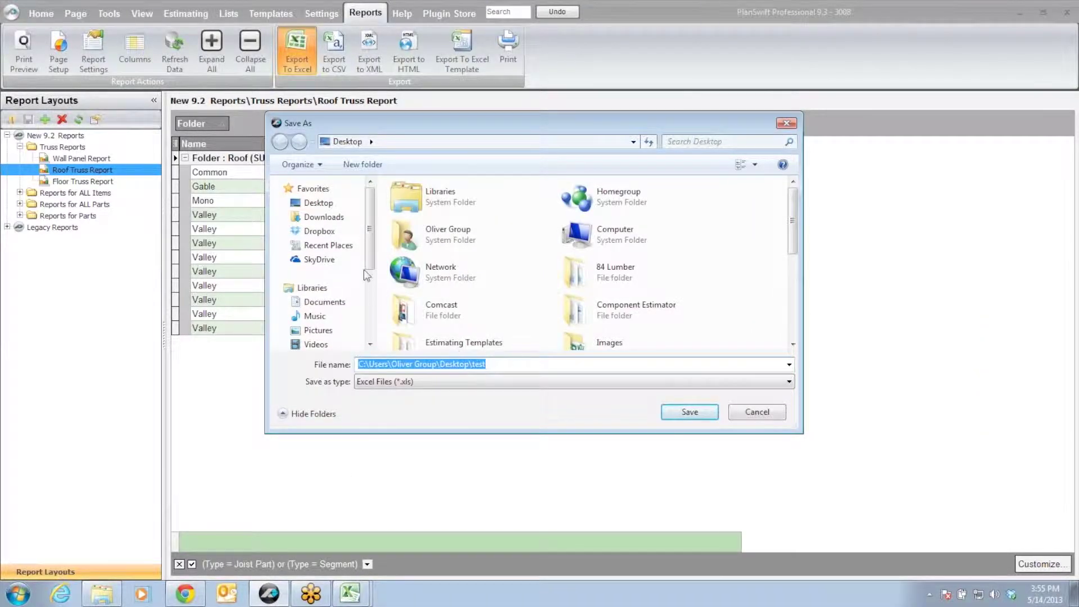
{"action": "left_click", "coordinate": [316, 204]}
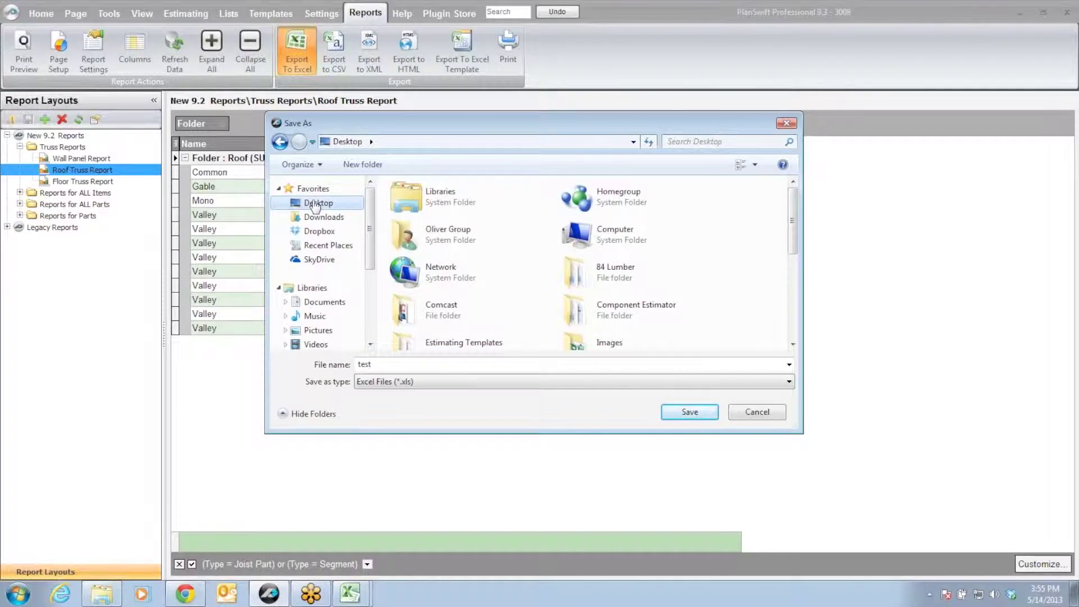
{"action": "double_click", "coordinate": [382, 363]}
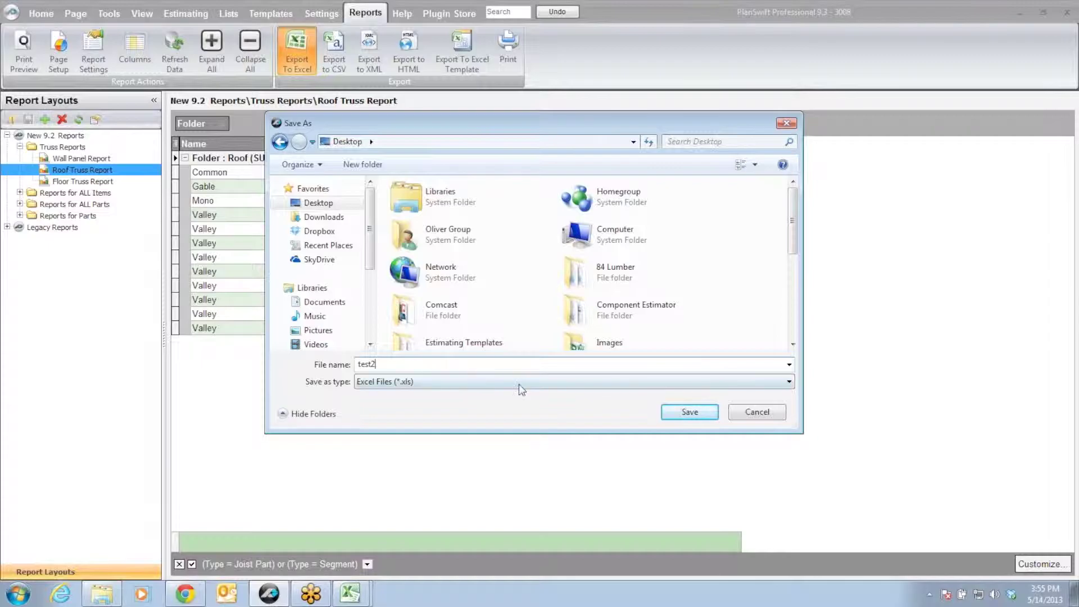
{"action": "left_click", "coordinate": [687, 414]}
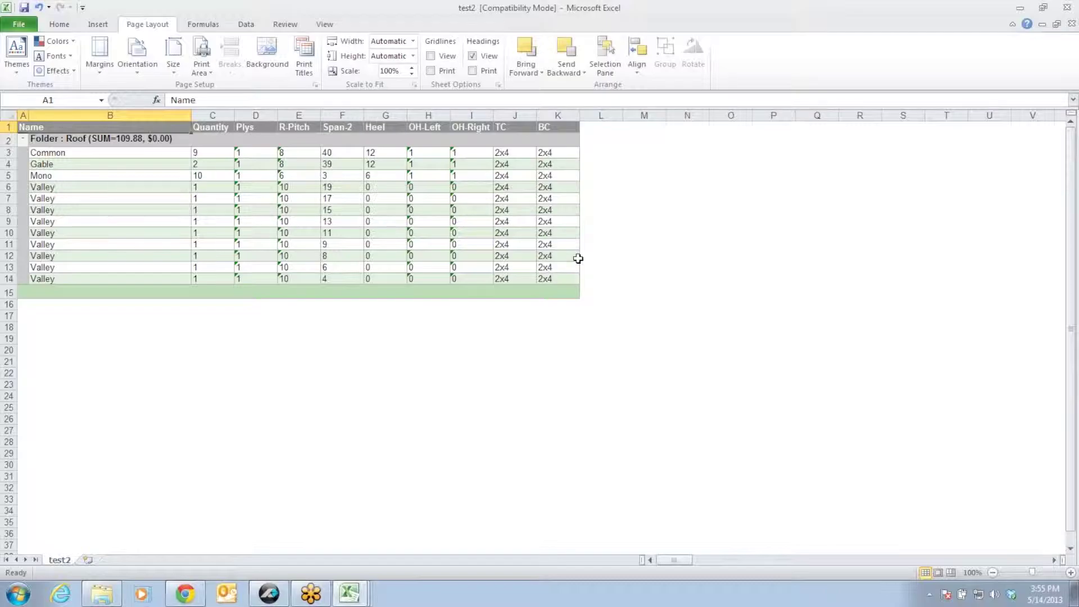
Convert the text-stored numbers in D3:I13, then D14:I14, to real numbers.
{"action": "left_click", "coordinate": [247, 149]}
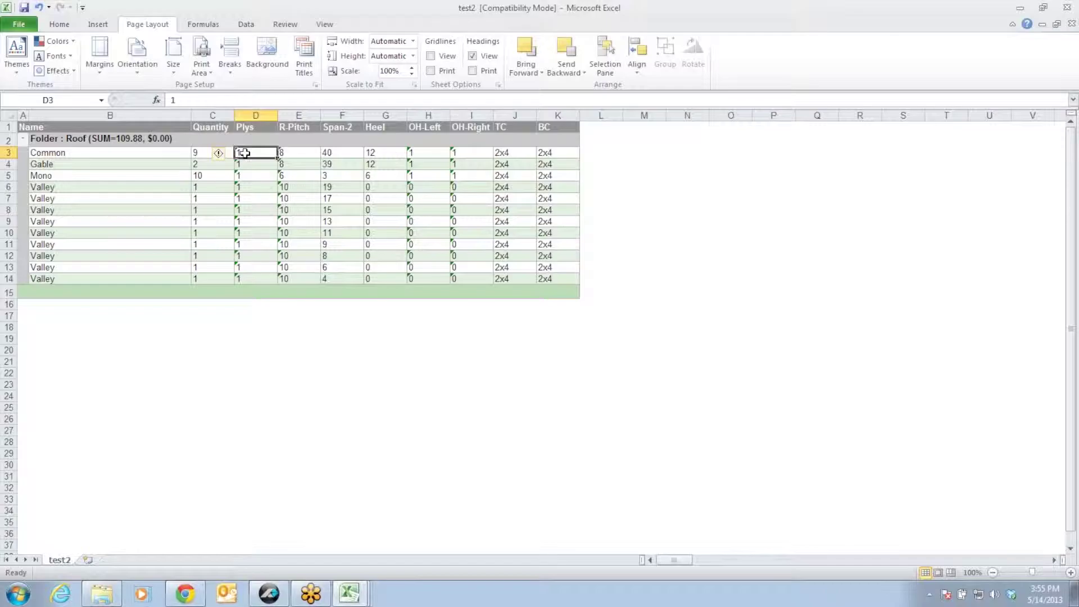
{"action": "mouse_move", "coordinate": [221, 161]}
{"action": "left_click_drag", "start_coordinate": [263, 153], "coordinate": [463, 268]}
{"action": "left_click", "coordinate": [221, 154]}
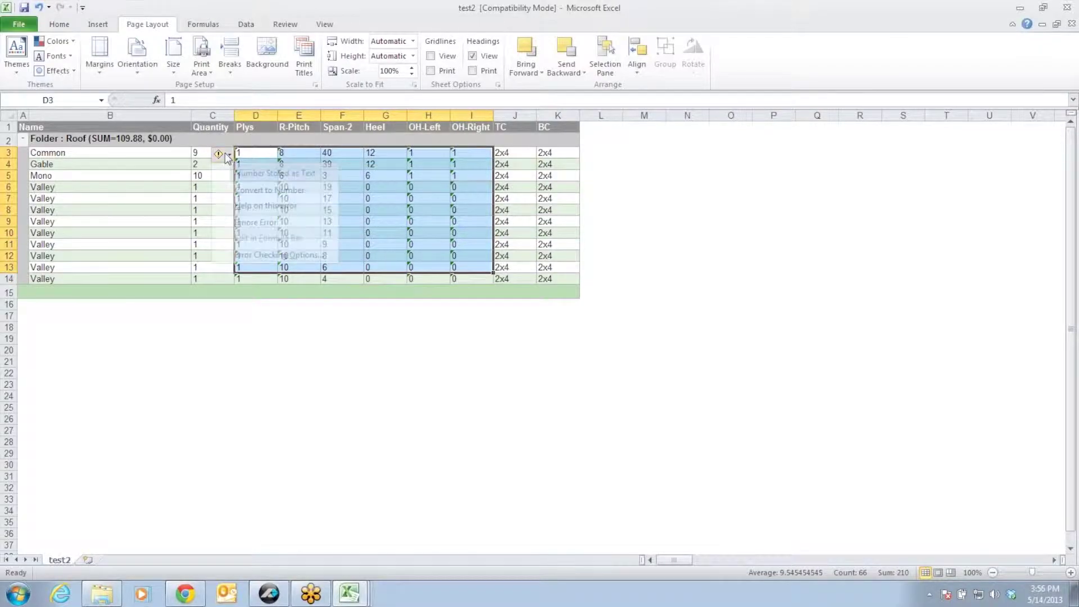
{"action": "left_click", "coordinate": [245, 190]}
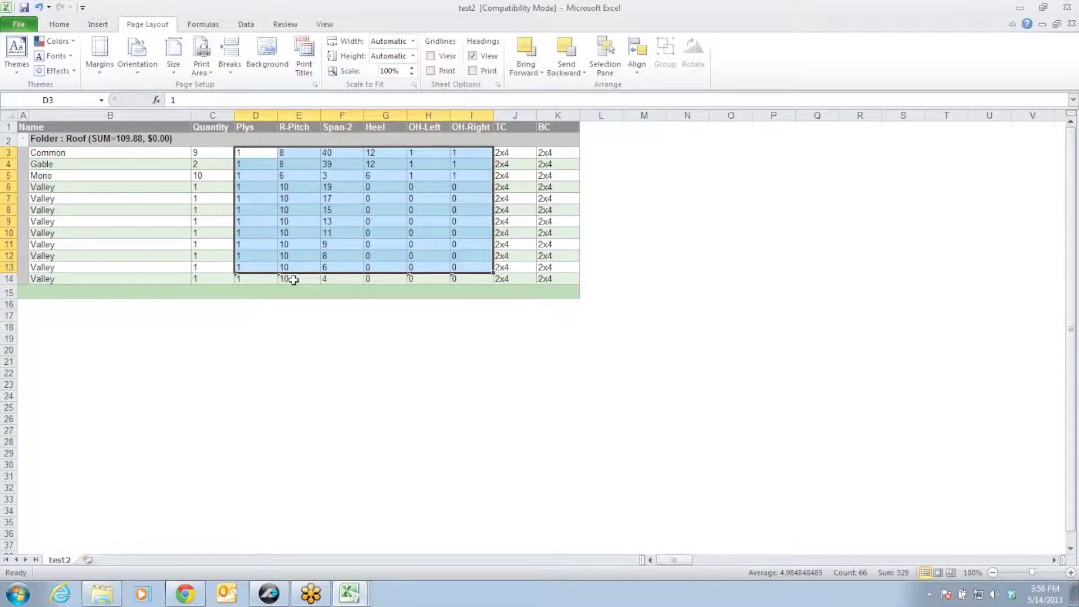
{"action": "left_click_drag", "start_coordinate": [244, 279], "coordinate": [469, 280]}
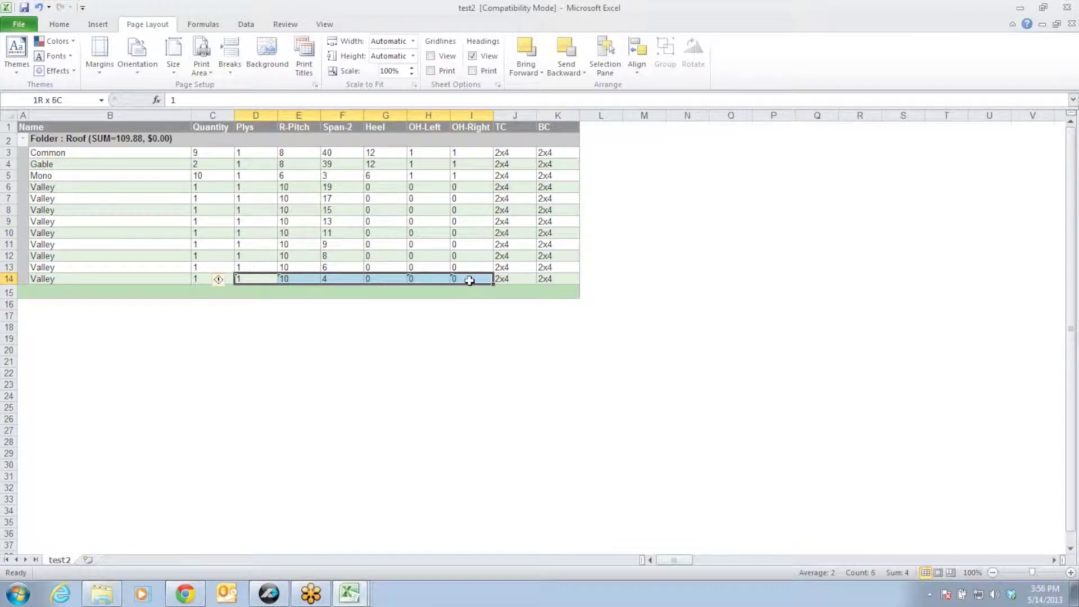
{"action": "left_click", "coordinate": [218, 279]}
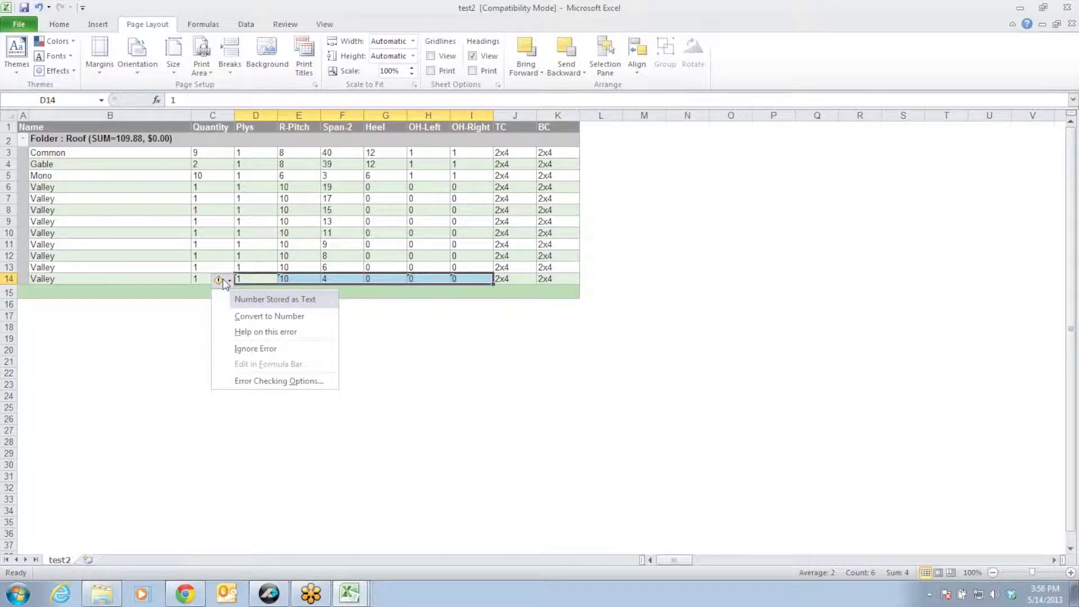
{"action": "left_click", "coordinate": [268, 317]}
{"action": "left_click", "coordinate": [274, 351]}
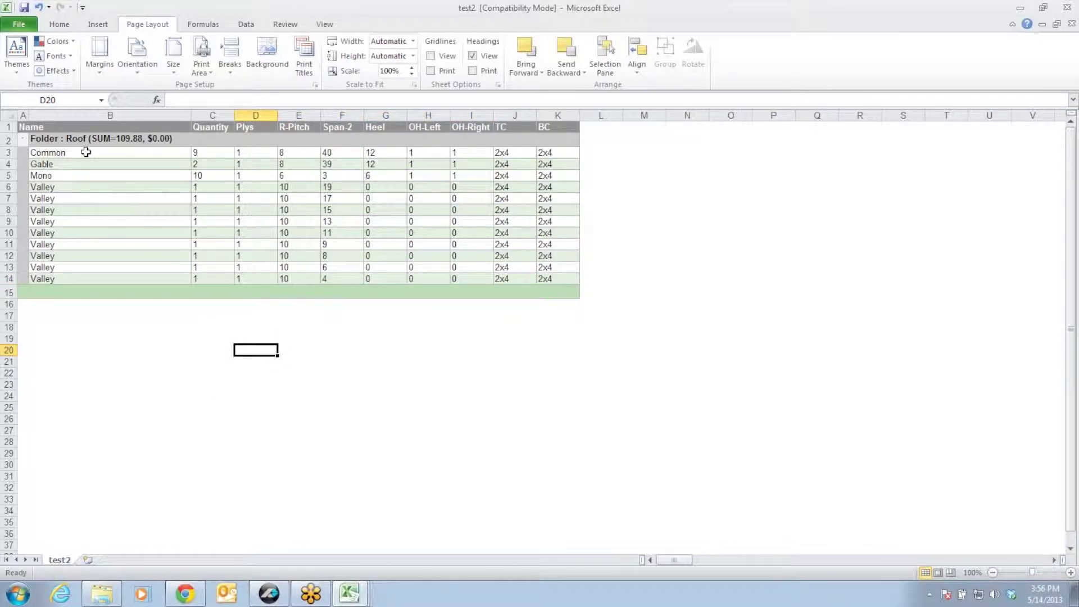
Copy the truss rows from test2 and paste them as values at B28 of ROOF-INPUT TEMPLATE.
{"action": "left_click_drag", "start_coordinate": [86, 152], "coordinate": [543, 277]}
{"action": "right_click", "coordinate": [541, 277]}
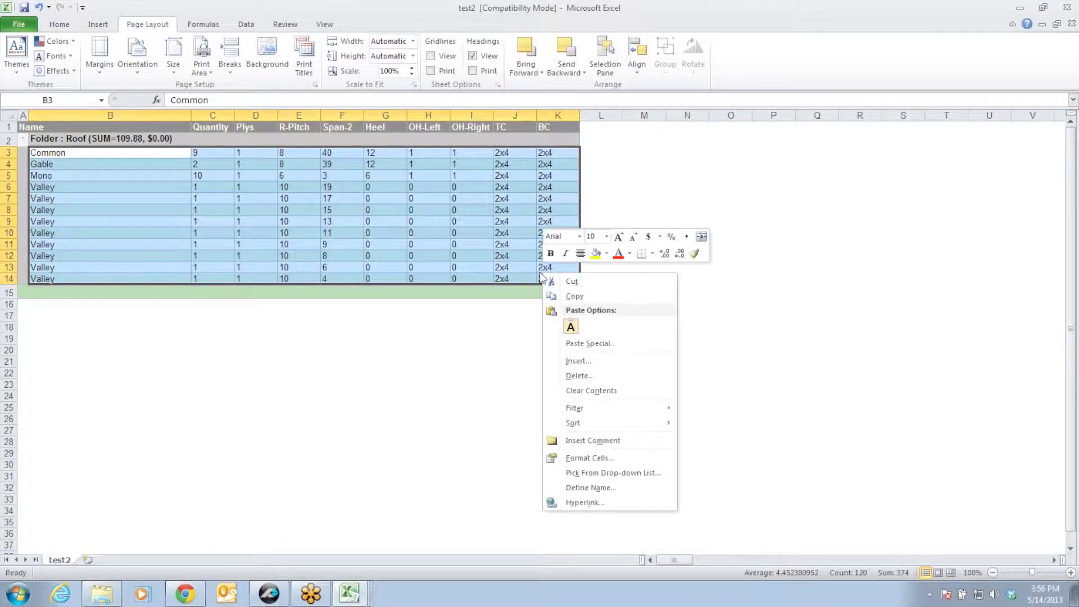
{"action": "left_click", "coordinate": [574, 297]}
{"action": "left_click", "coordinate": [359, 596]}
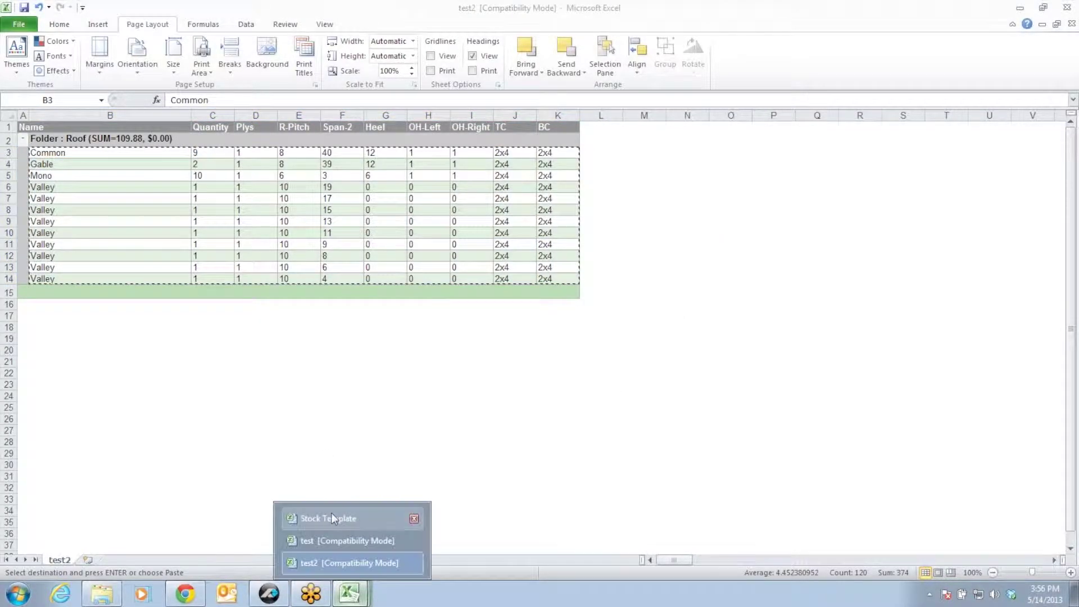
{"action": "left_click", "coordinate": [333, 517]}
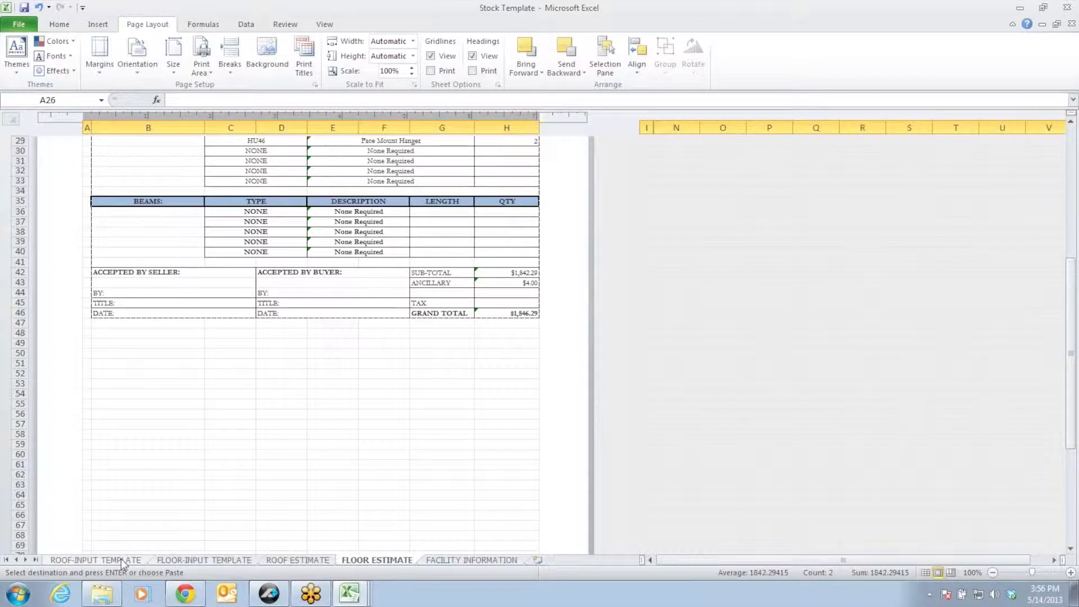
{"action": "left_click", "coordinate": [122, 560]}
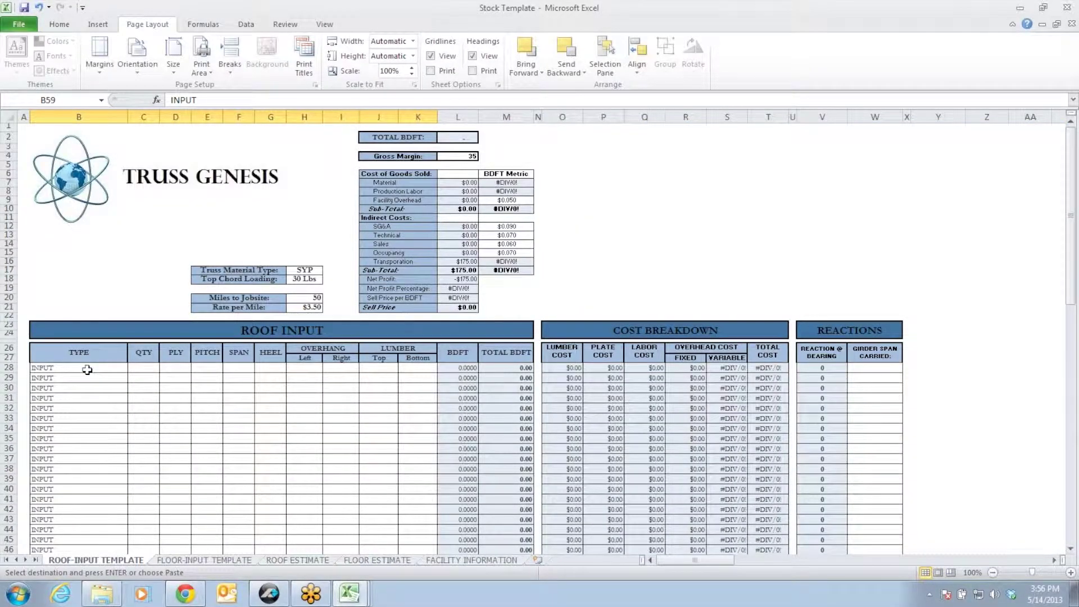
{"action": "left_click", "coordinate": [87, 370]}
{"action": "right_click", "coordinate": [87, 369]}
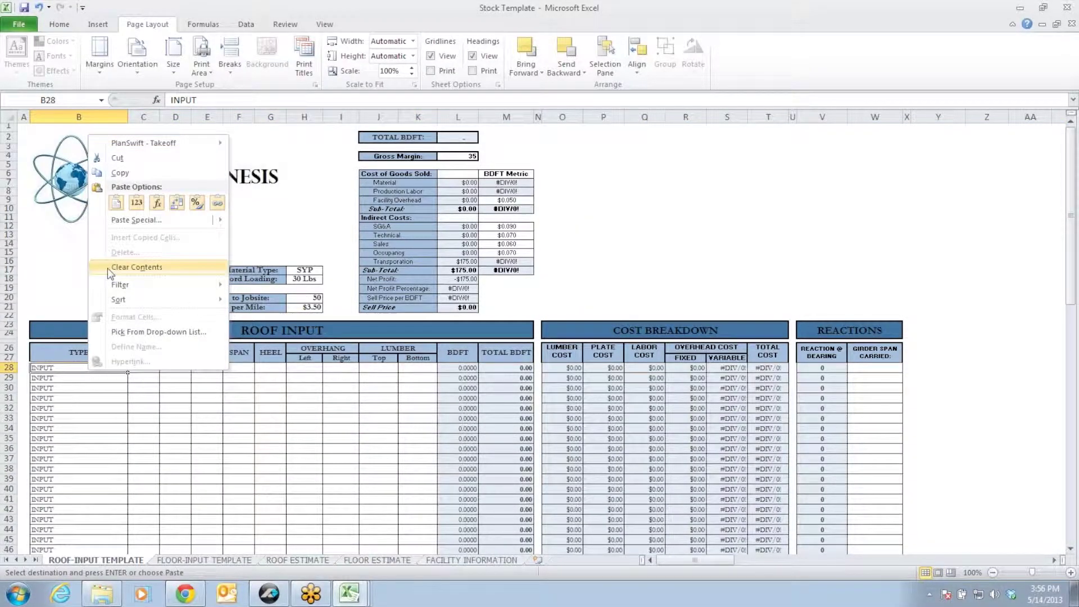
{"action": "left_click", "coordinate": [139, 204]}
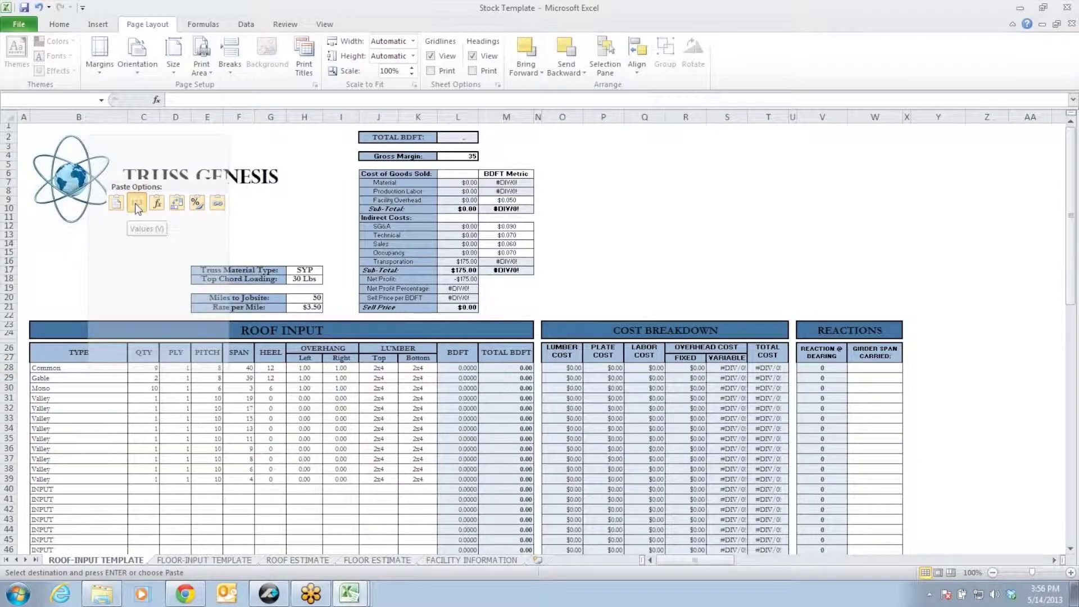
{"action": "left_click", "coordinate": [650, 243]}
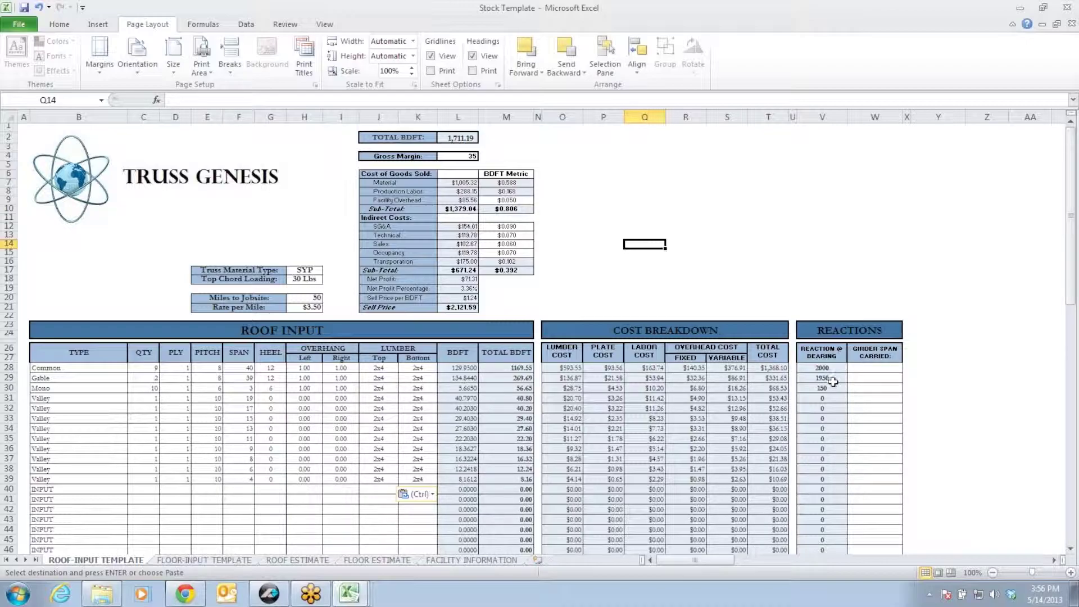
{"action": "left_click", "coordinate": [304, 281]}
{"action": "left_click", "coordinate": [327, 279]}
{"action": "left_click", "coordinate": [313, 296]}
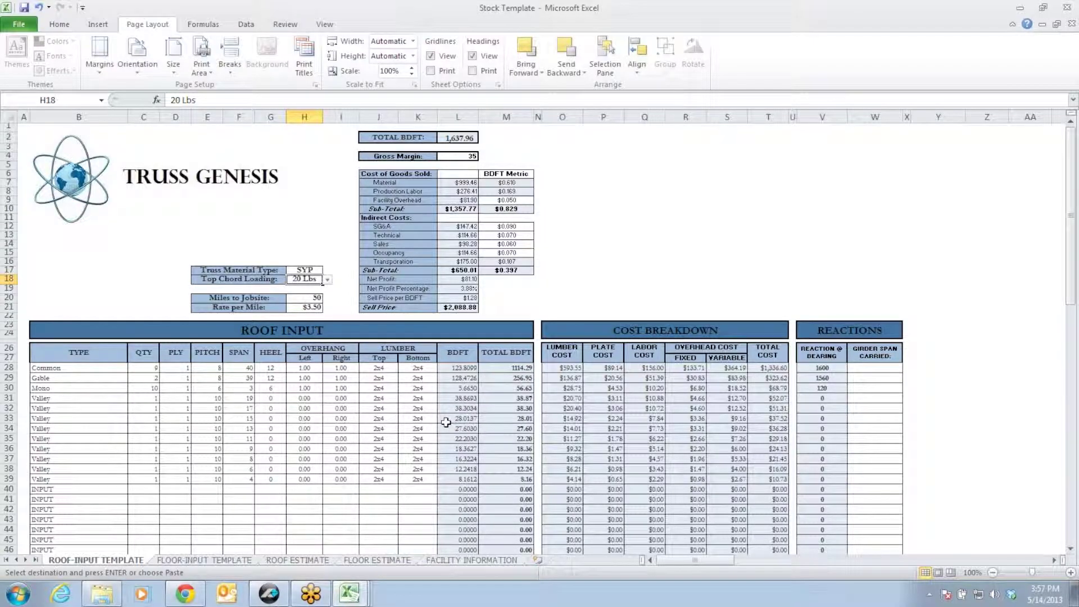
{"action": "left_click", "coordinate": [327, 280]}
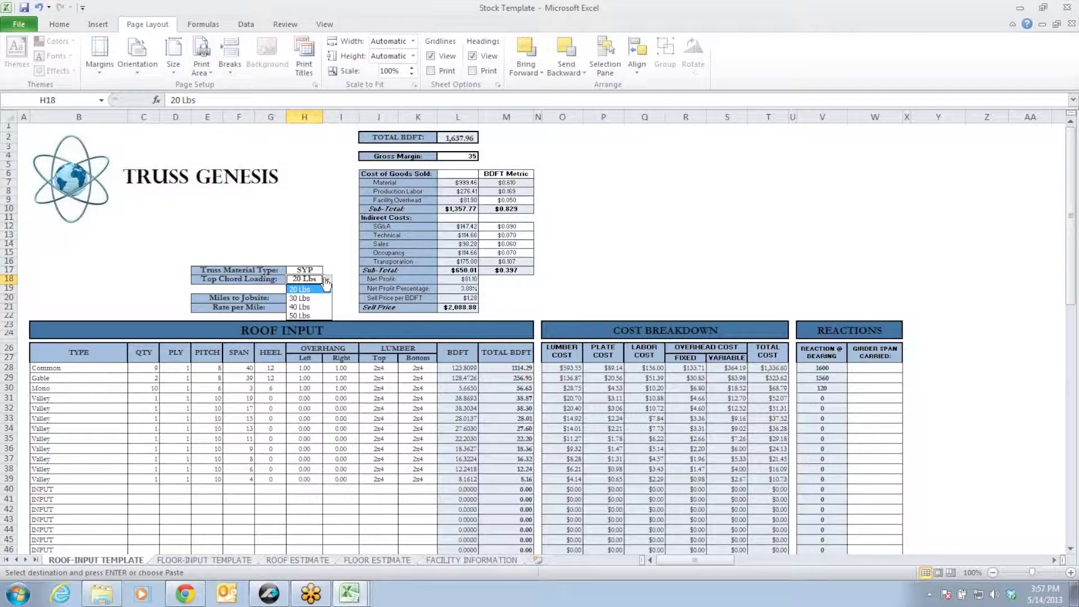
{"action": "left_click", "coordinate": [316, 296]}
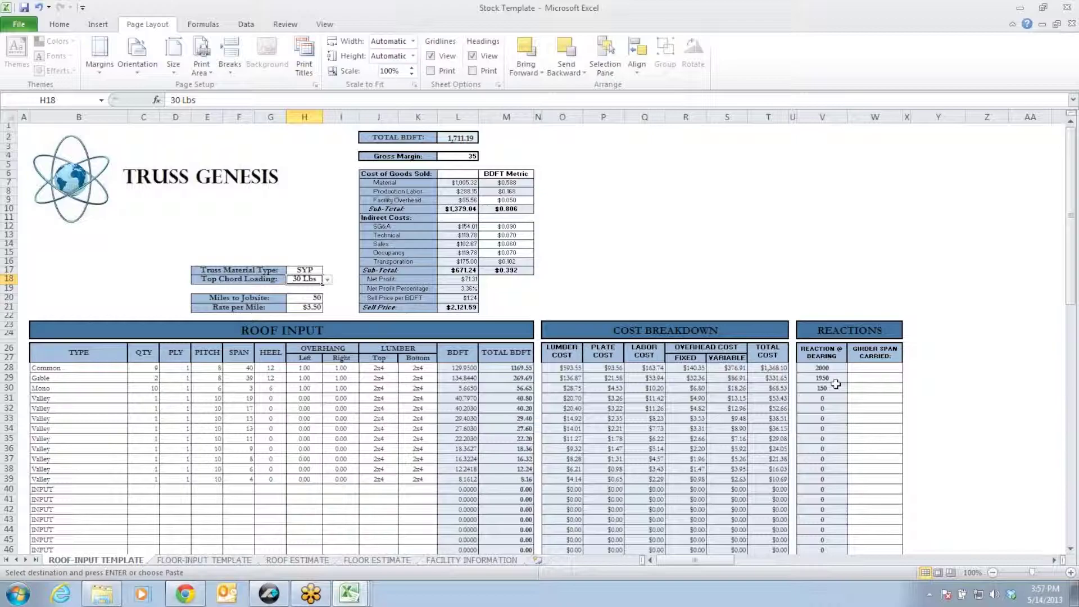
{"action": "left_click", "coordinate": [876, 368]}
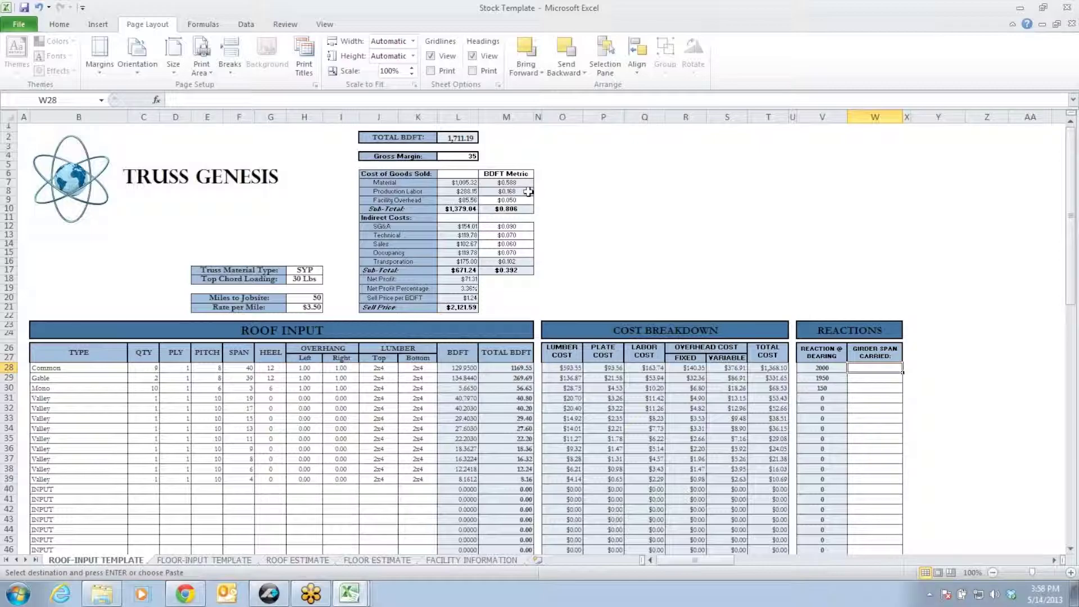
{"action": "left_click", "coordinate": [528, 192]}
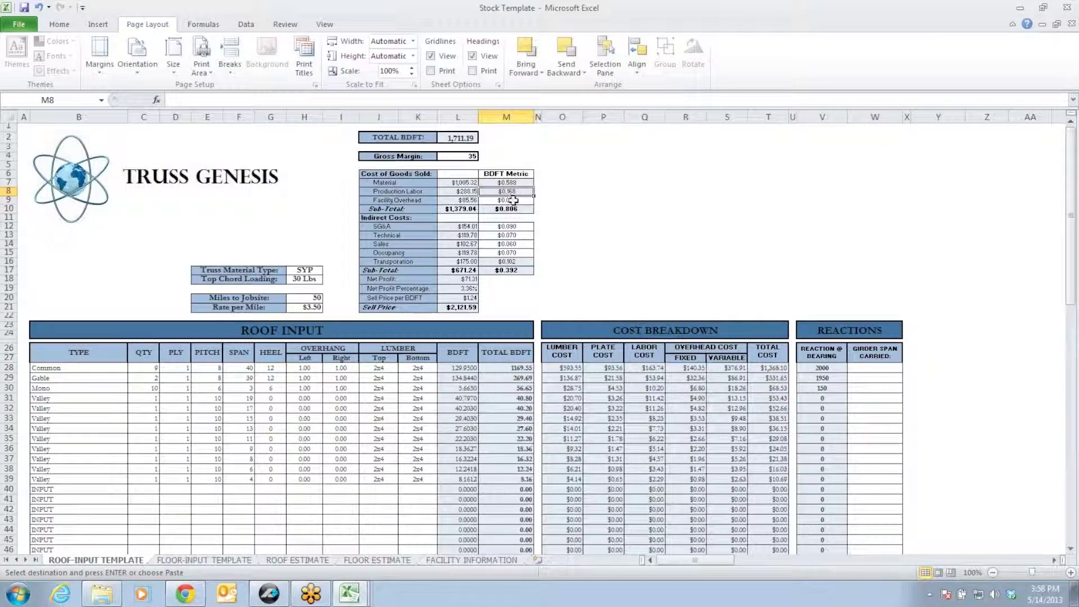
After reviewing FACILITY INFORMATION, enter .03 in M9 and .08 in M12 on ROOF-INPUT TEMPLATE.
{"action": "left_click", "coordinate": [484, 560]}
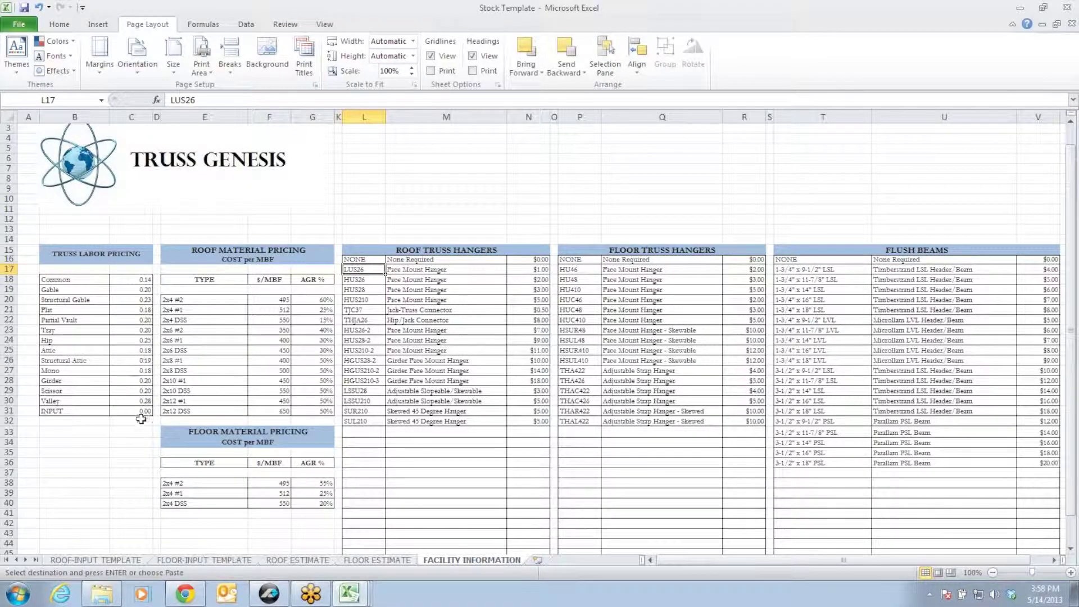
{"action": "left_click", "coordinate": [95, 560]}
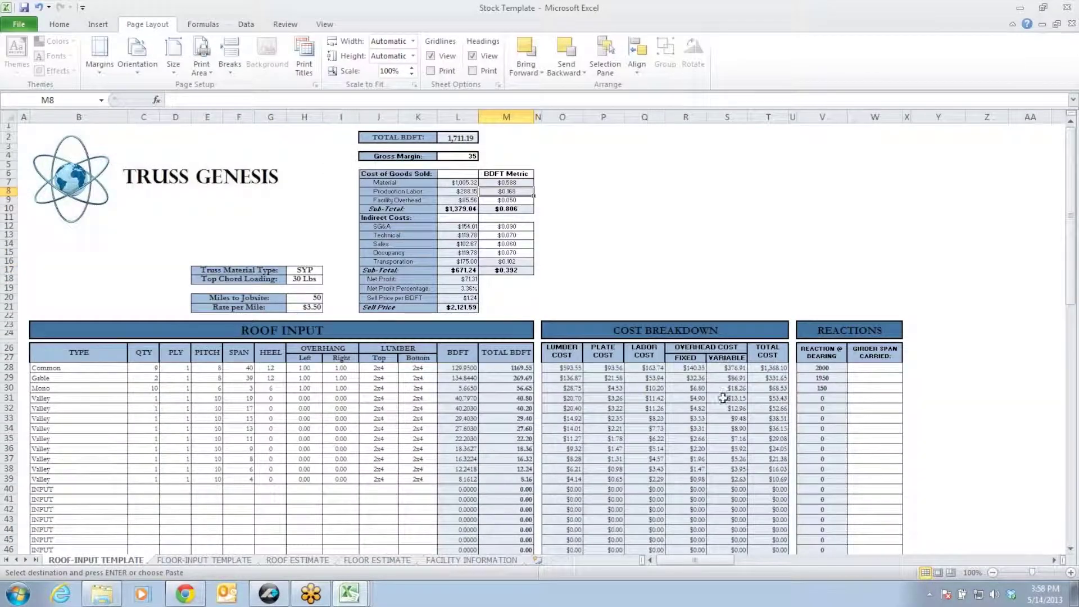
{"action": "left_click", "coordinate": [522, 192]}
{"action": "left_click", "coordinate": [521, 200]}
{"action": "type", "text": ".03"}
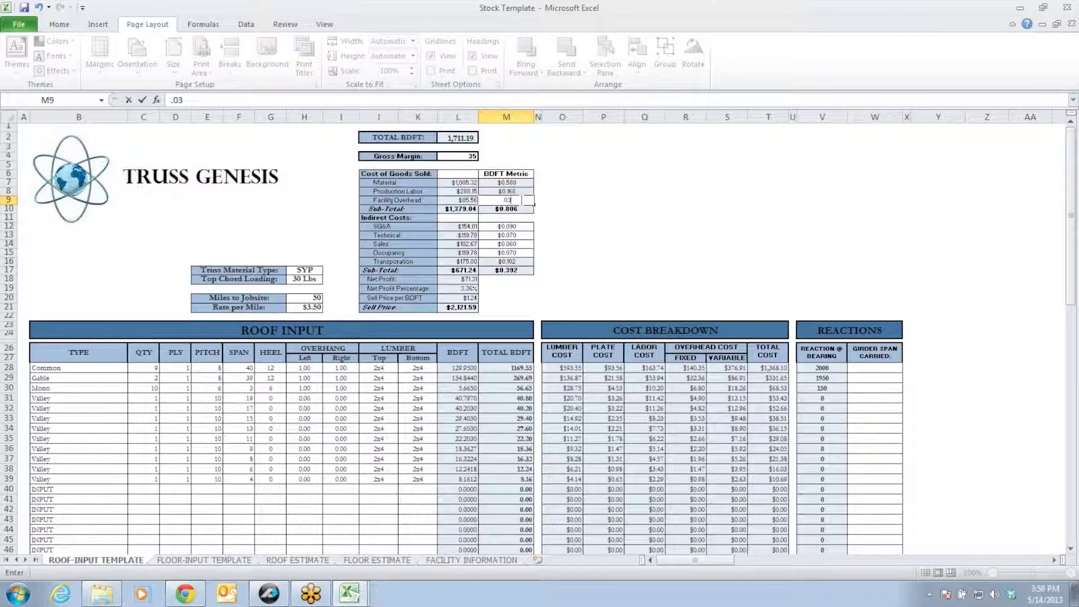
{"action": "key", "text": "Return"}
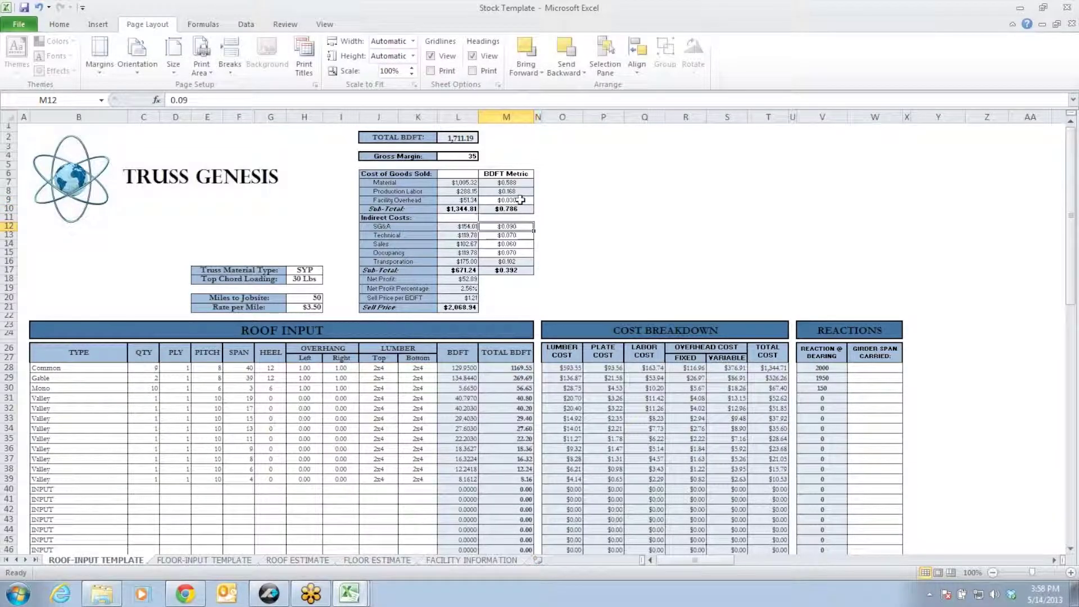
{"action": "type", "text": "."}
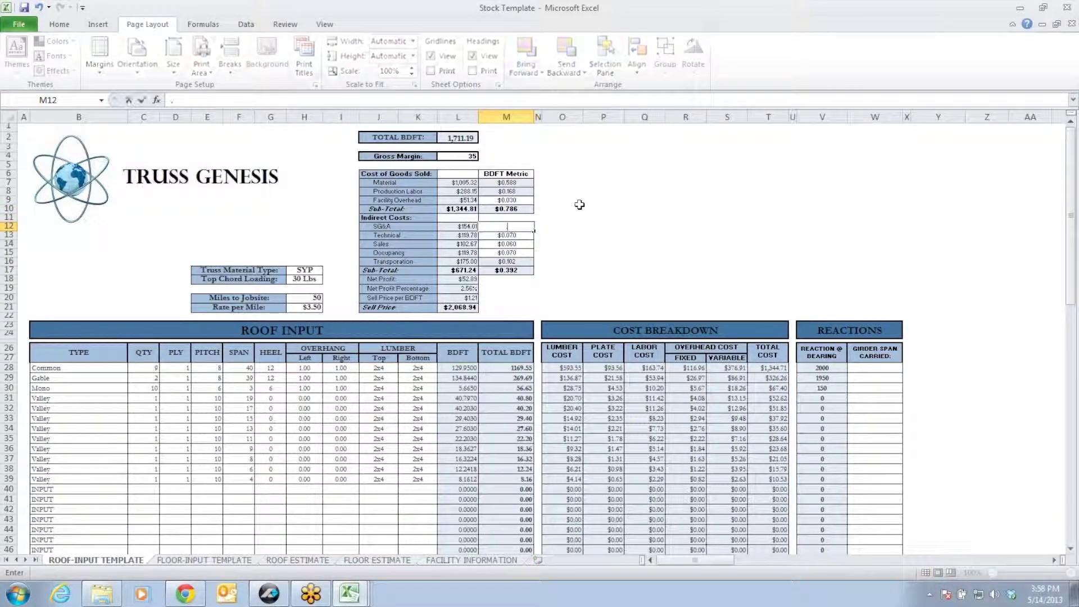
{"action": "type", "text": "08"}
{"action": "key", "text": "Return"}
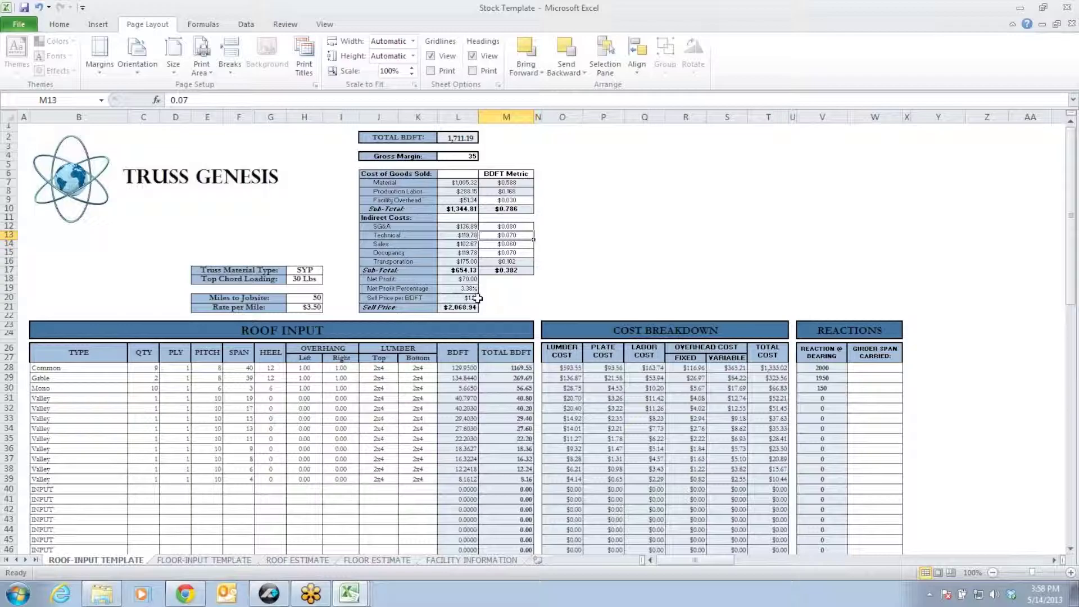
Delete the unused INPUT rows 31–87 on the ROOF ESTIMATE sheet.
{"action": "left_click", "coordinate": [303, 561]}
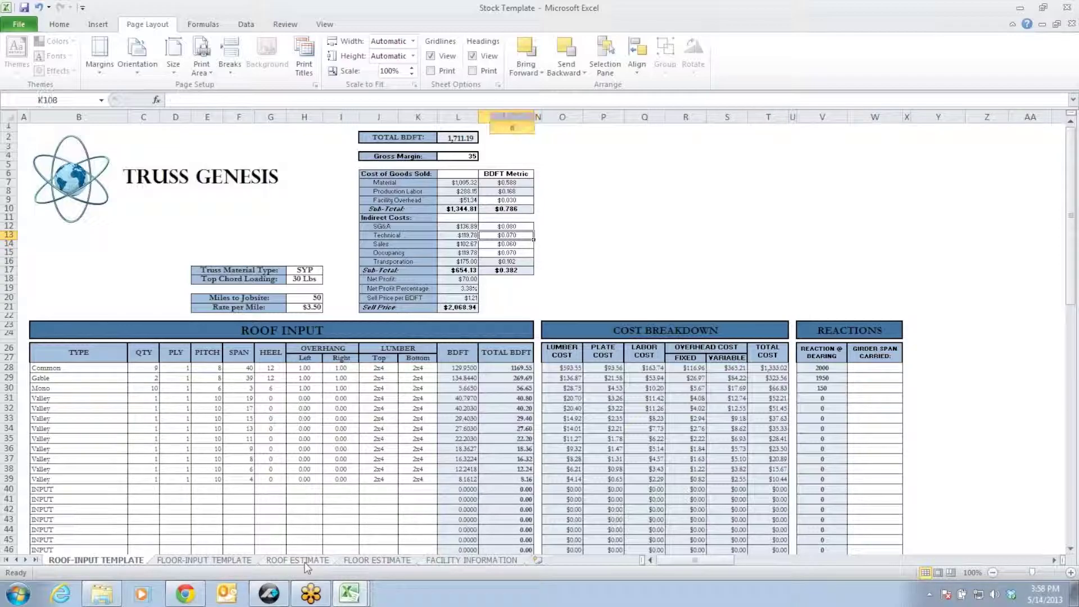
{"action": "scroll", "coordinate": [406, 370], "scroll_direction": "up", "scroll_amount": 10}
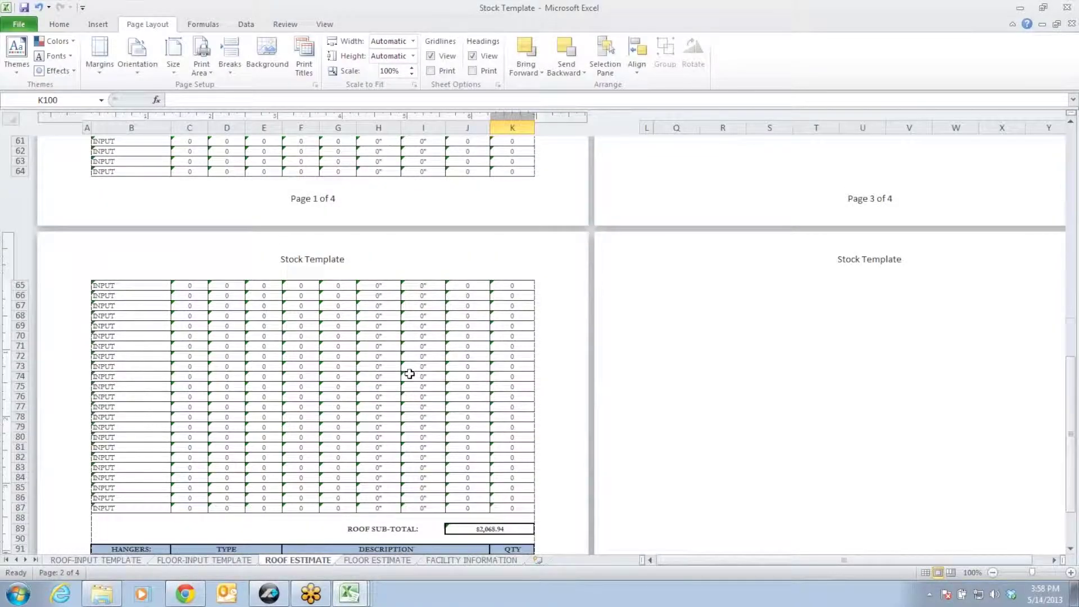
{"action": "scroll", "coordinate": [416, 377], "scroll_direction": "up", "scroll_amount": 10}
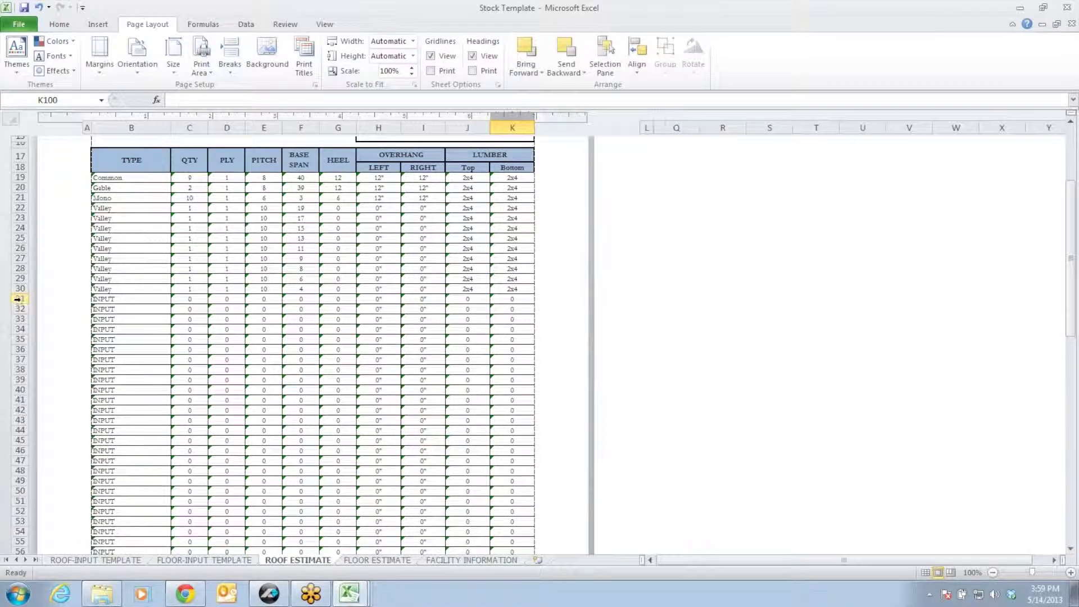
{"action": "left_click_drag", "start_coordinate": [17, 299], "coordinate": [6, 484]}
{"action": "right_click", "coordinate": [18, 435]}
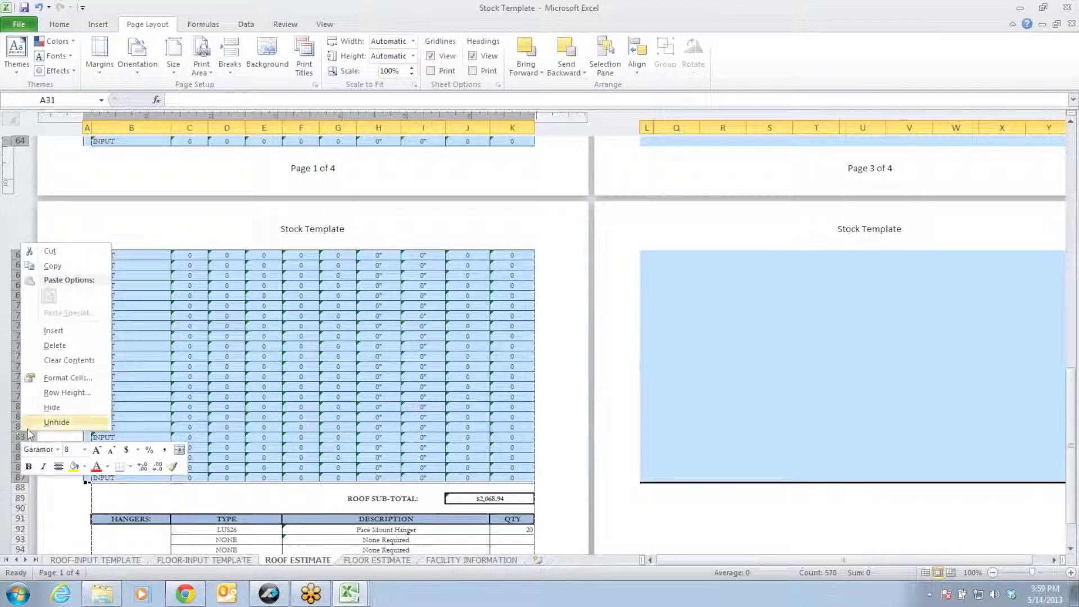
{"action": "left_click", "coordinate": [54, 346]}
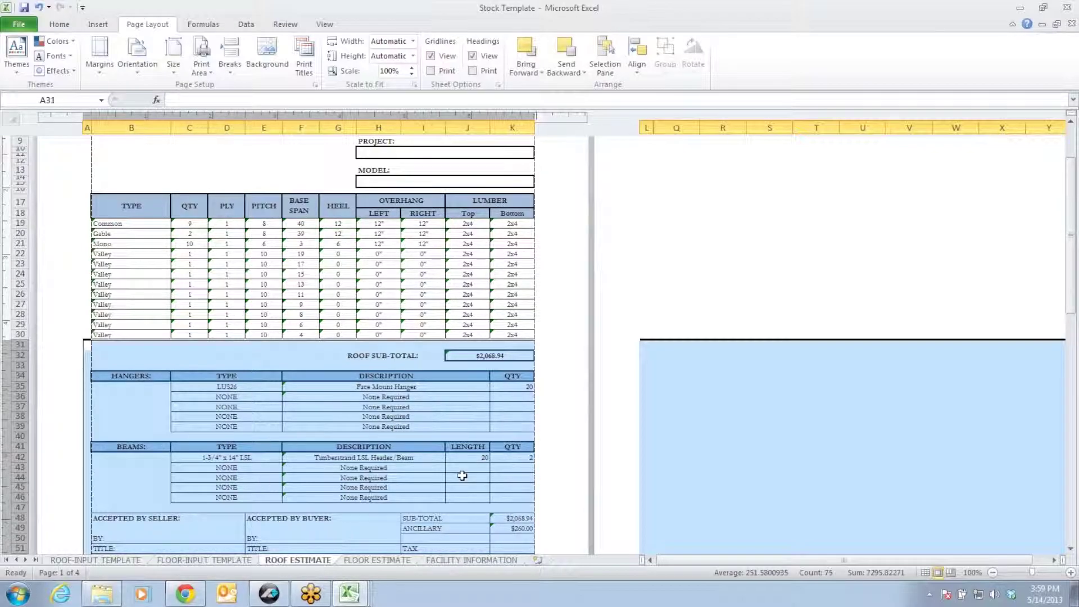
Scroll to the top of the ROOF ESTIMATE quote, then return to the ROOF-INPUT TEMPLATE sheet.
{"action": "left_click", "coordinate": [270, 160]}
{"action": "scroll", "coordinate": [348, 271], "scroll_direction": "up", "scroll_amount": 5}
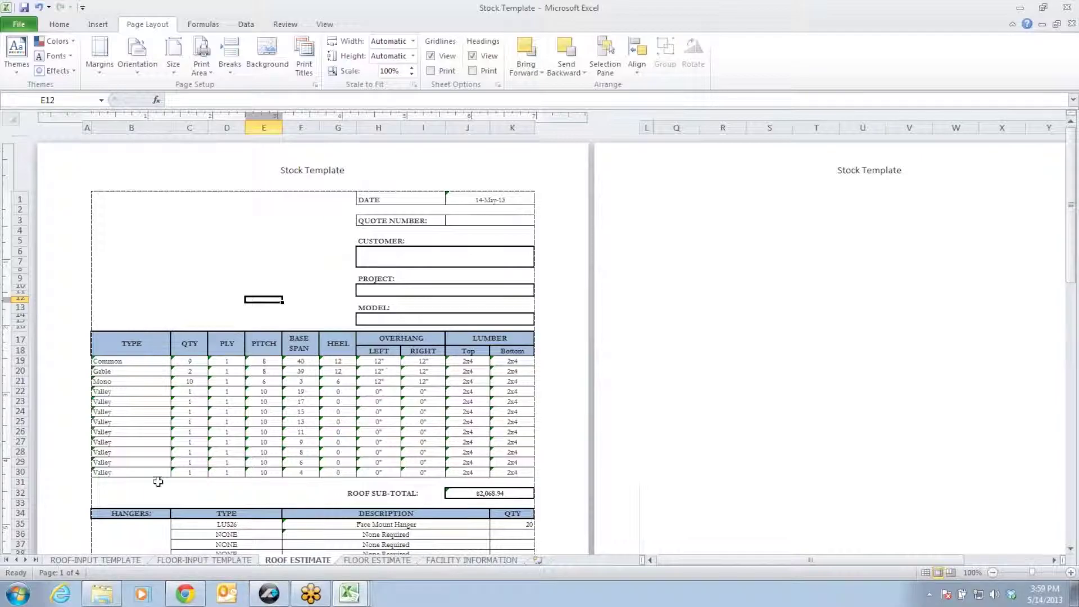
{"action": "left_click", "coordinate": [113, 562]}
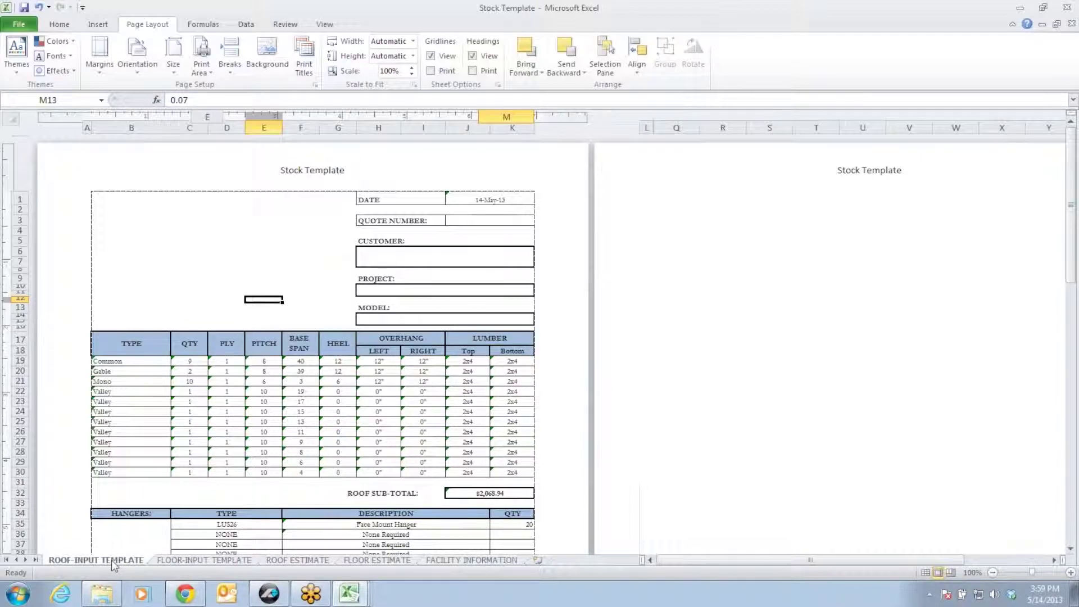